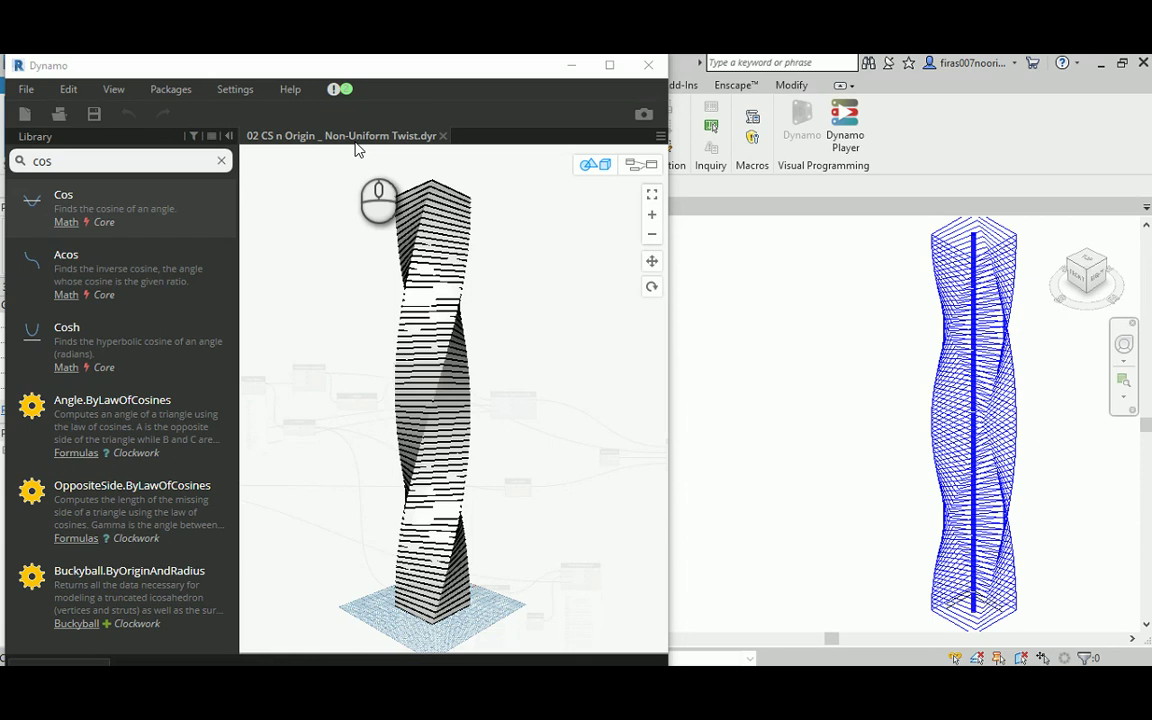
Bring the node graph in front of the tower preview and stretch the Dynamo window to full width.
{"action": "left_click", "coordinate": [640, 164]}
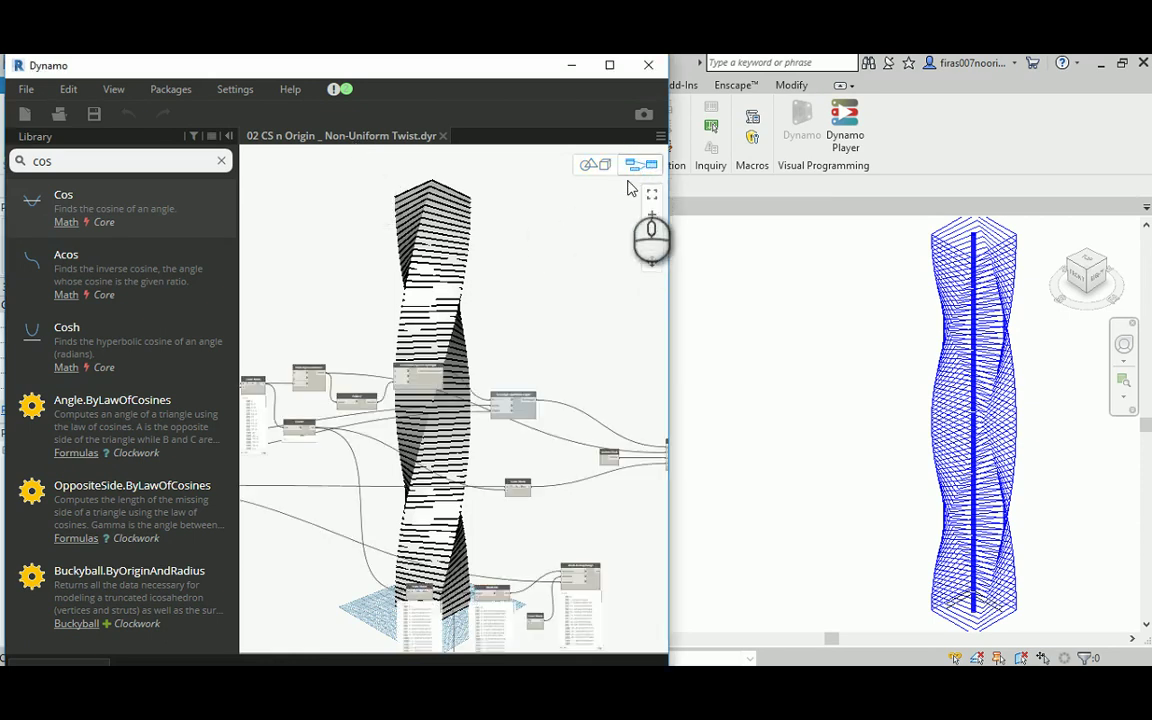
{"action": "left_click_drag", "start_coordinate": [670, 322], "coordinate": [1148, 310]}
{"action": "scroll", "coordinate": [437, 335], "scroll_direction": "up", "scroll_amount": 3}
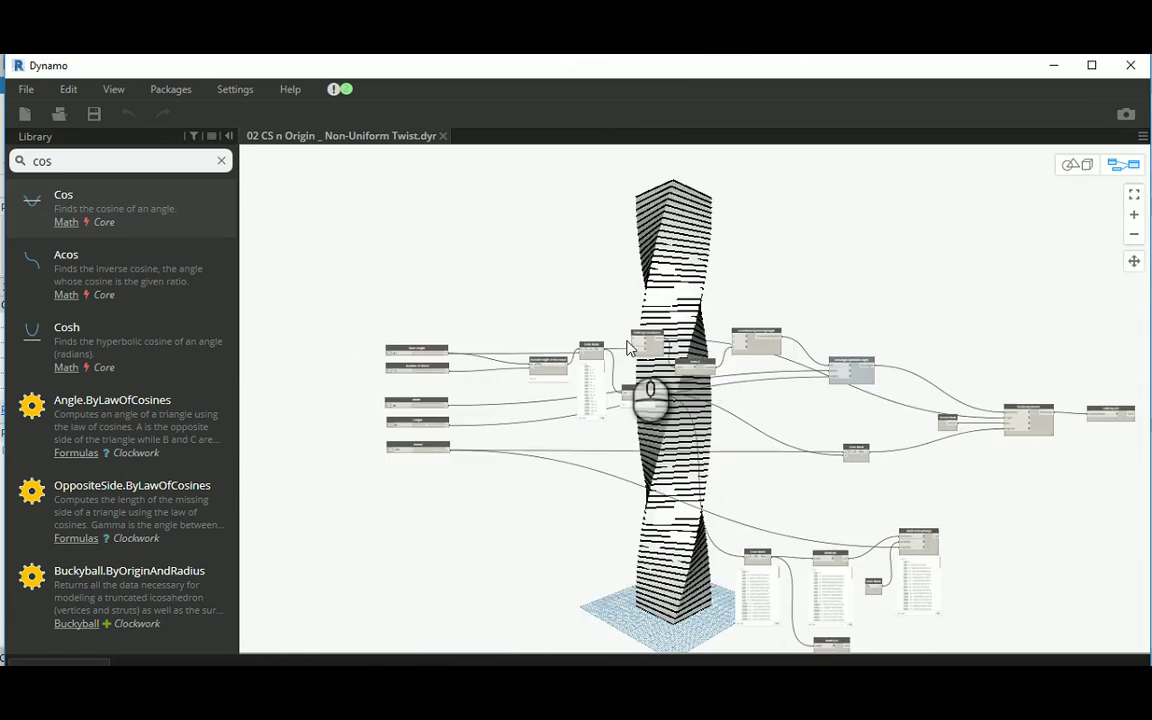
{"action": "scroll", "coordinate": [600, 360], "scroll_direction": "up", "scroll_amount": 3}
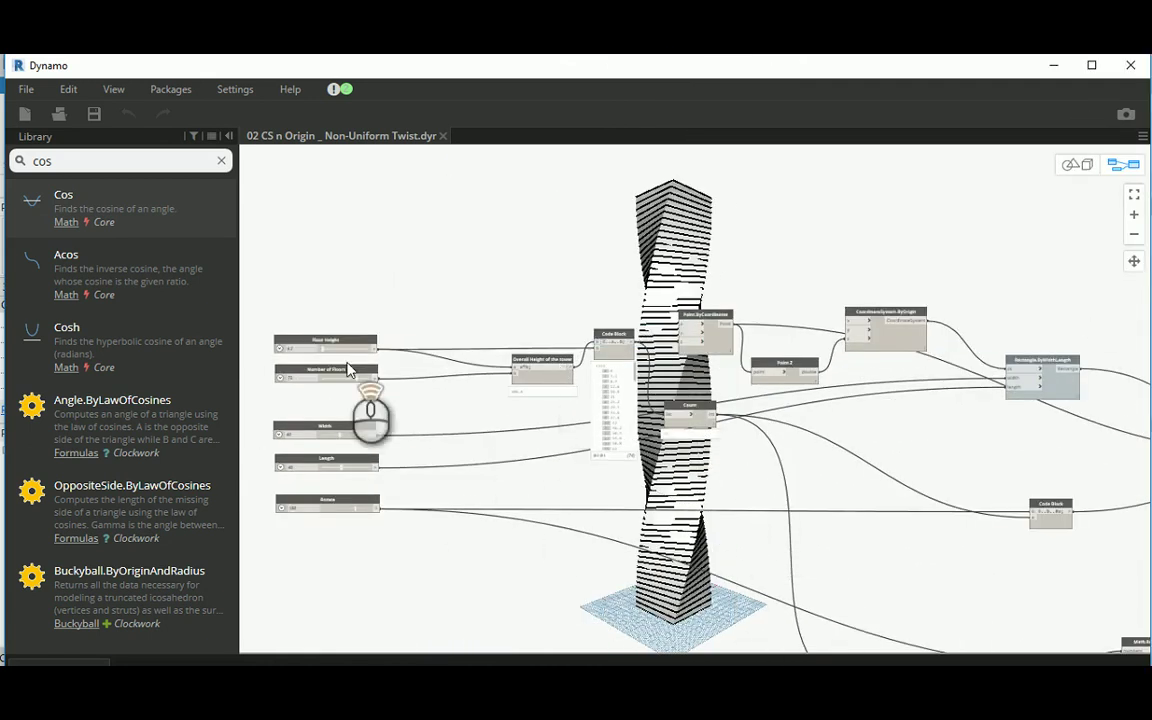
{"action": "scroll", "coordinate": [348, 370], "scroll_direction": "up", "scroll_amount": 2}
{"action": "scroll", "coordinate": [495, 385], "scroll_direction": "up", "scroll_amount": 2}
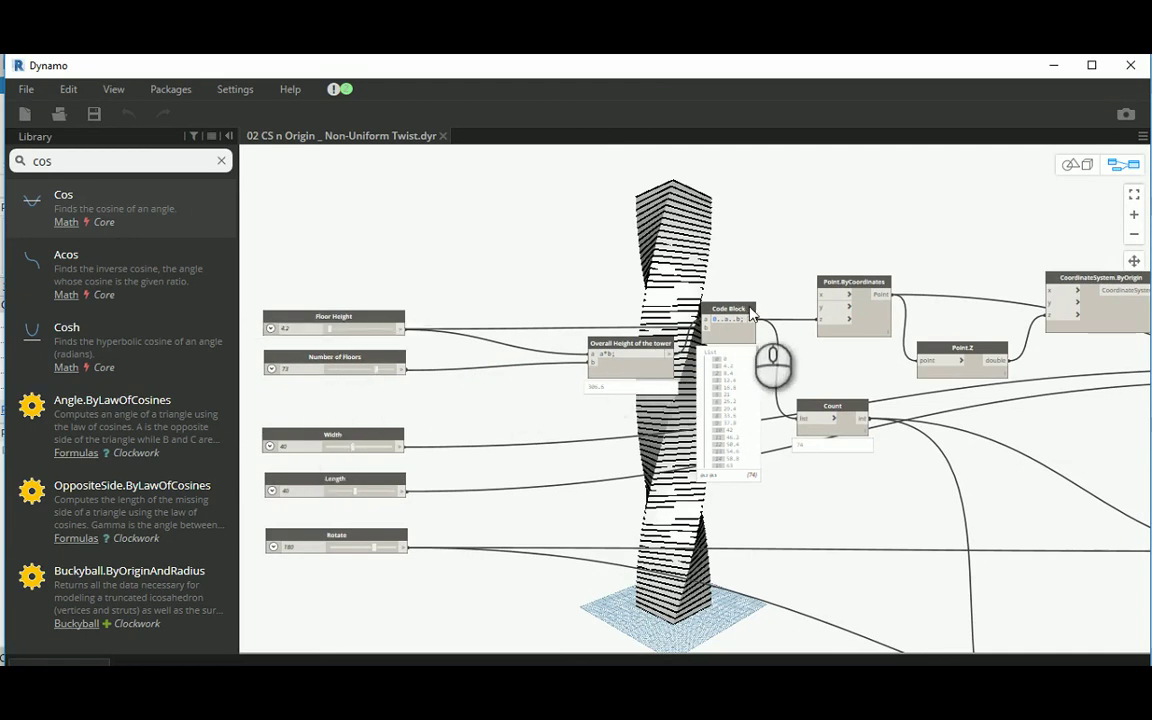
{"action": "scroll", "coordinate": [790, 320], "scroll_direction": "up", "scroll_amount": 1}
{"action": "scroll", "coordinate": [938, 398], "scroll_direction": "up", "scroll_amount": 2}
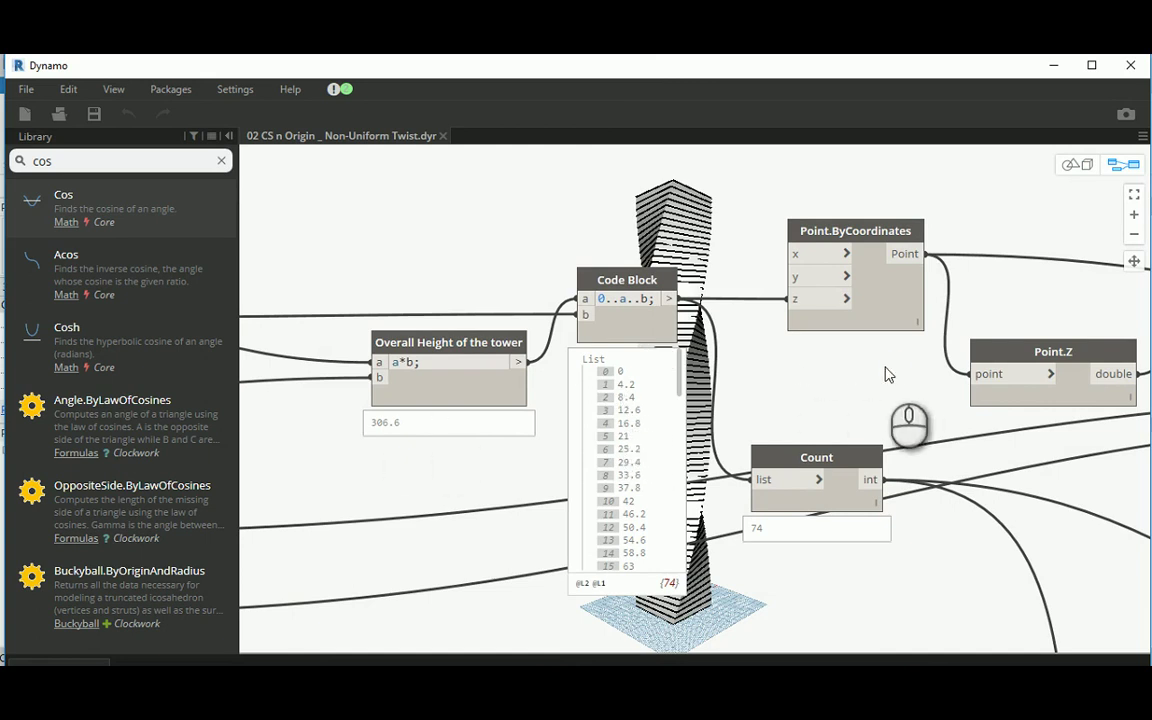
Pan along the node chain to Geometry.Rotate, Solid.ByLoft and the rotation-degrees code block.
{"action": "middle_click_drag", "start_coordinate": [888, 374], "coordinate": [596, 416]}
{"action": "middle_click_drag", "start_coordinate": [707, 393], "coordinate": [429, 426]}
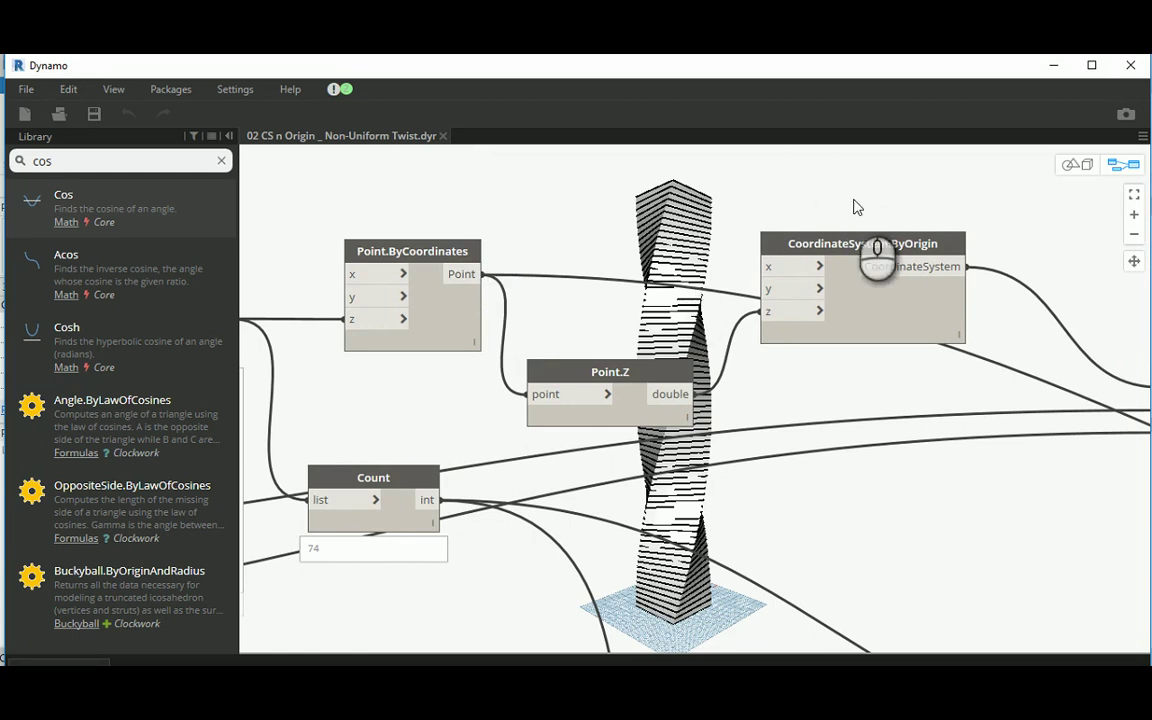
{"action": "middle_click_drag", "start_coordinate": [1027, 432], "coordinate": [476, 372]}
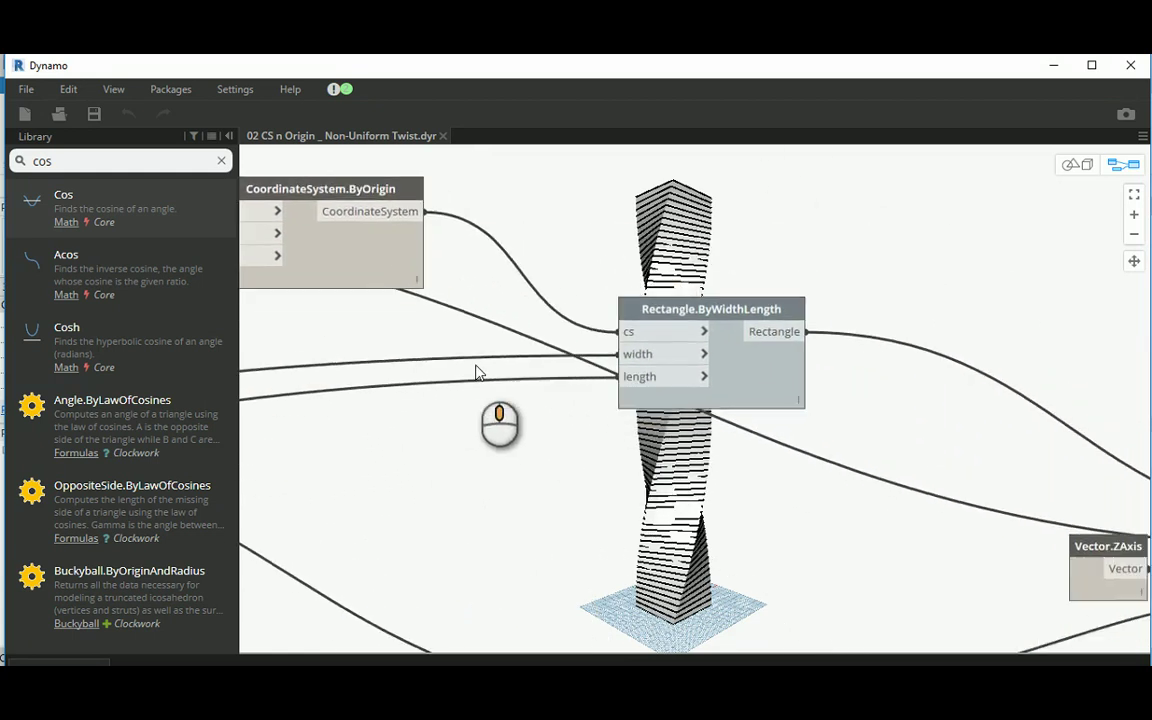
{"action": "scroll", "coordinate": [686, 312], "scroll_direction": "down", "scroll_amount": 4}
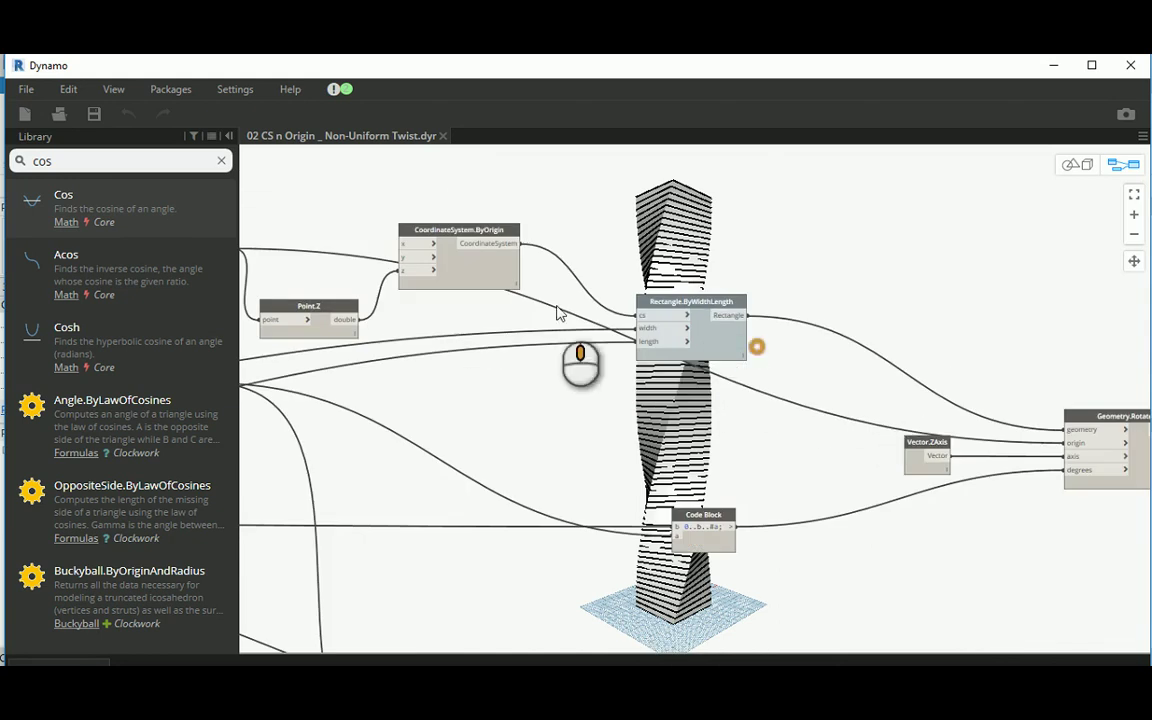
{"action": "middle_click_drag", "start_coordinate": [558, 313], "coordinate": [303, 277]}
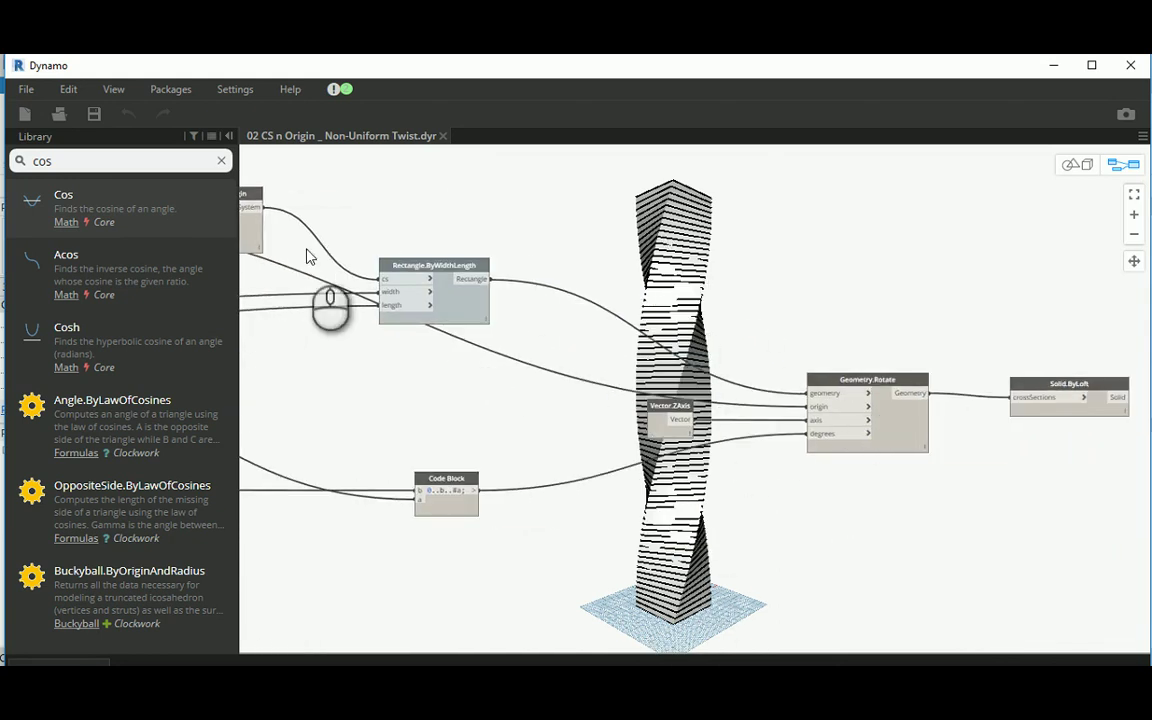
{"action": "scroll", "coordinate": [422, 263], "scroll_direction": "up", "scroll_amount": 3}
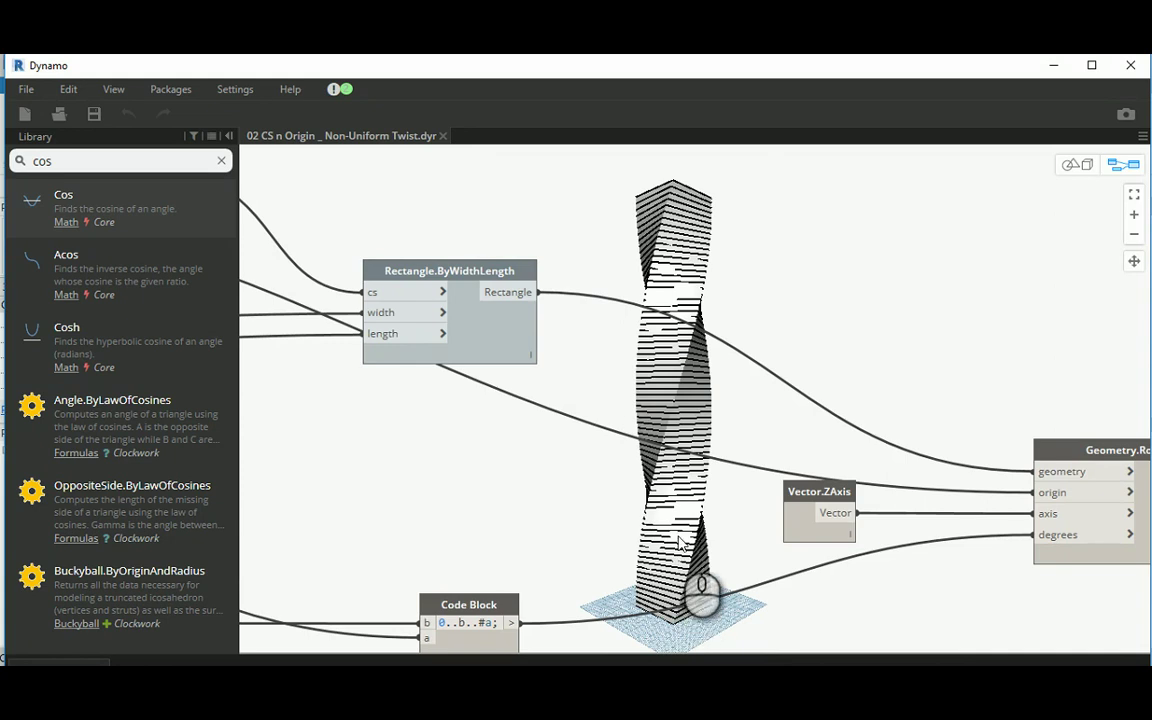
{"action": "mouse_move", "coordinate": [497, 271]}
{"action": "scroll", "coordinate": [612, 322], "scroll_direction": "down", "scroll_amount": 2}
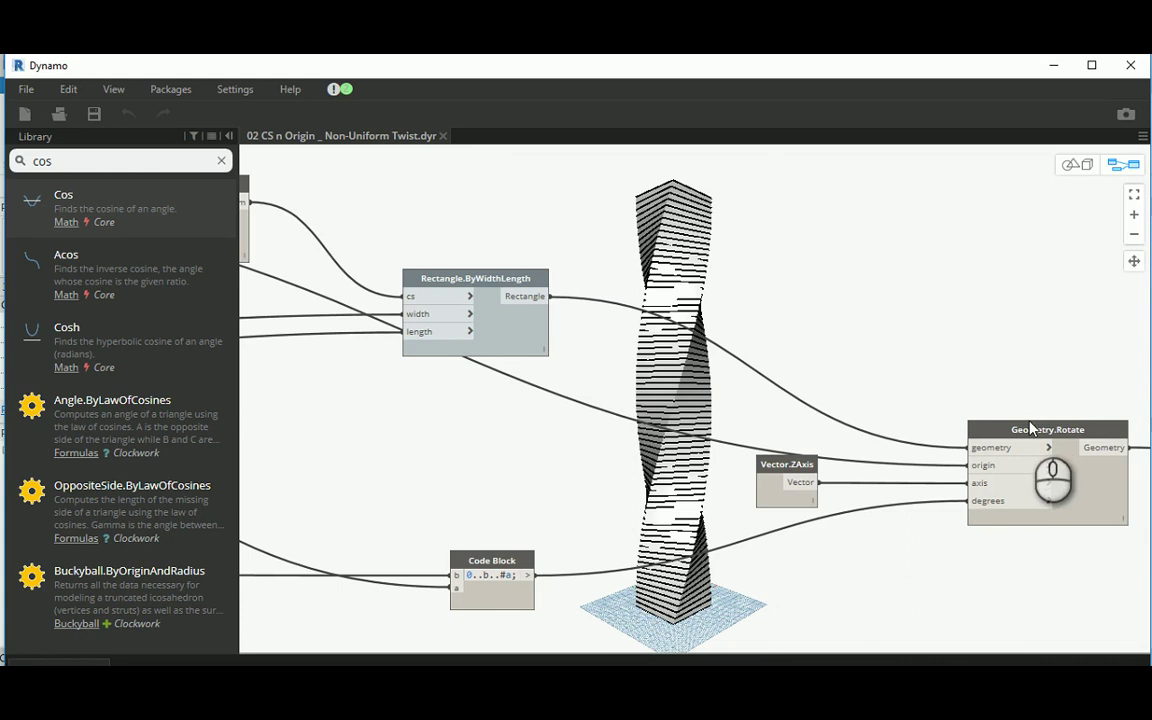
{"action": "scroll", "coordinate": [1032, 428], "scroll_direction": "up", "scroll_amount": 2}
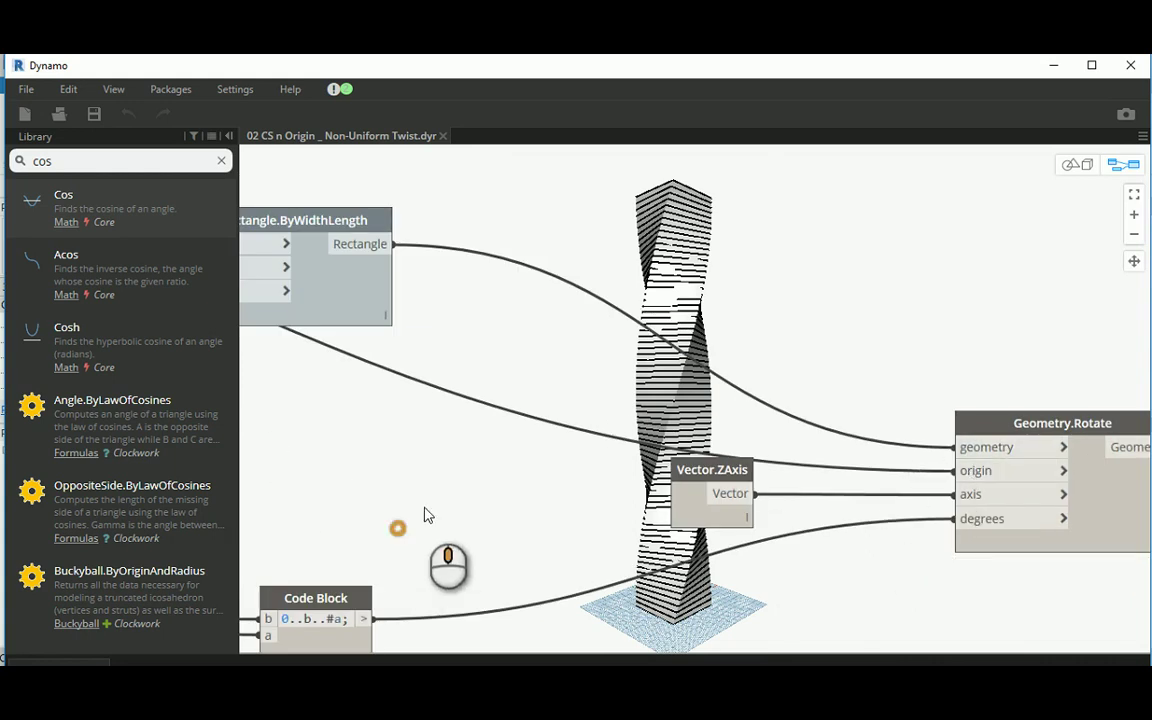
{"action": "middle_click_drag", "start_coordinate": [425, 515], "coordinate": [541, 375]}
{"action": "scroll", "coordinate": [340, 512], "scroll_direction": "up", "scroll_amount": 3}
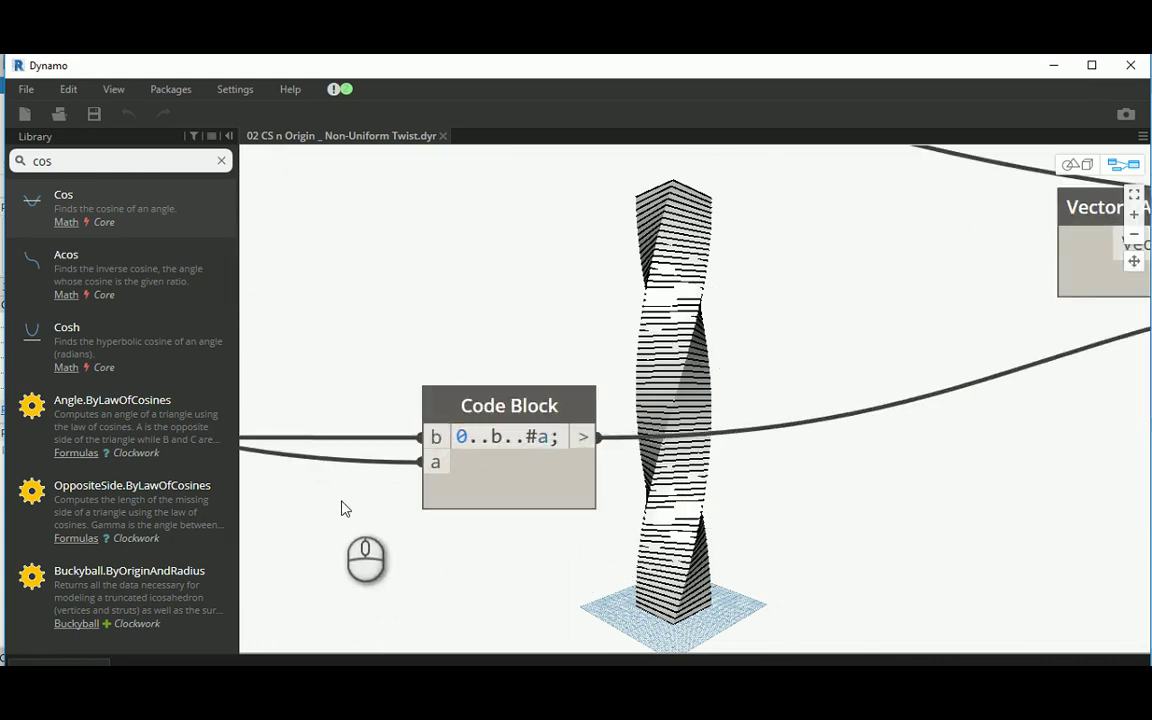
Start editing the code block expression that feeds the rotation degrees.
{"action": "mouse_move", "coordinate": [497, 436]}
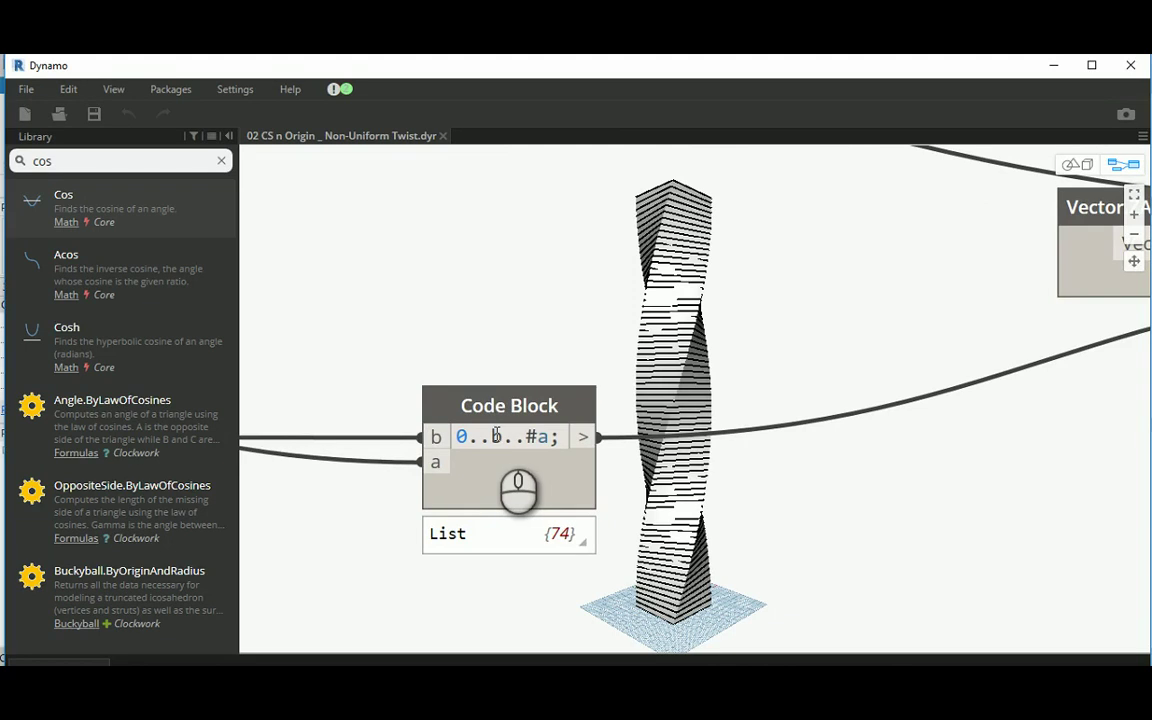
{"action": "left_click", "coordinate": [496, 436]}
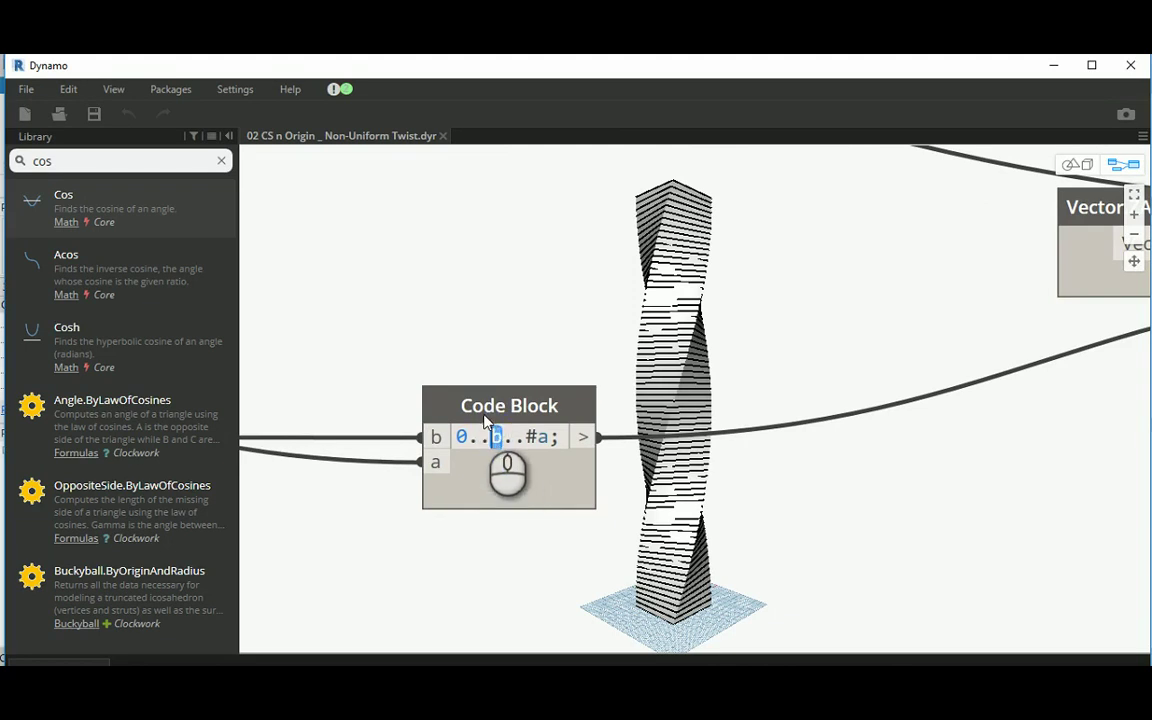
{"action": "scroll", "coordinate": [570, 343], "scroll_direction": "down", "scroll_amount": 6}
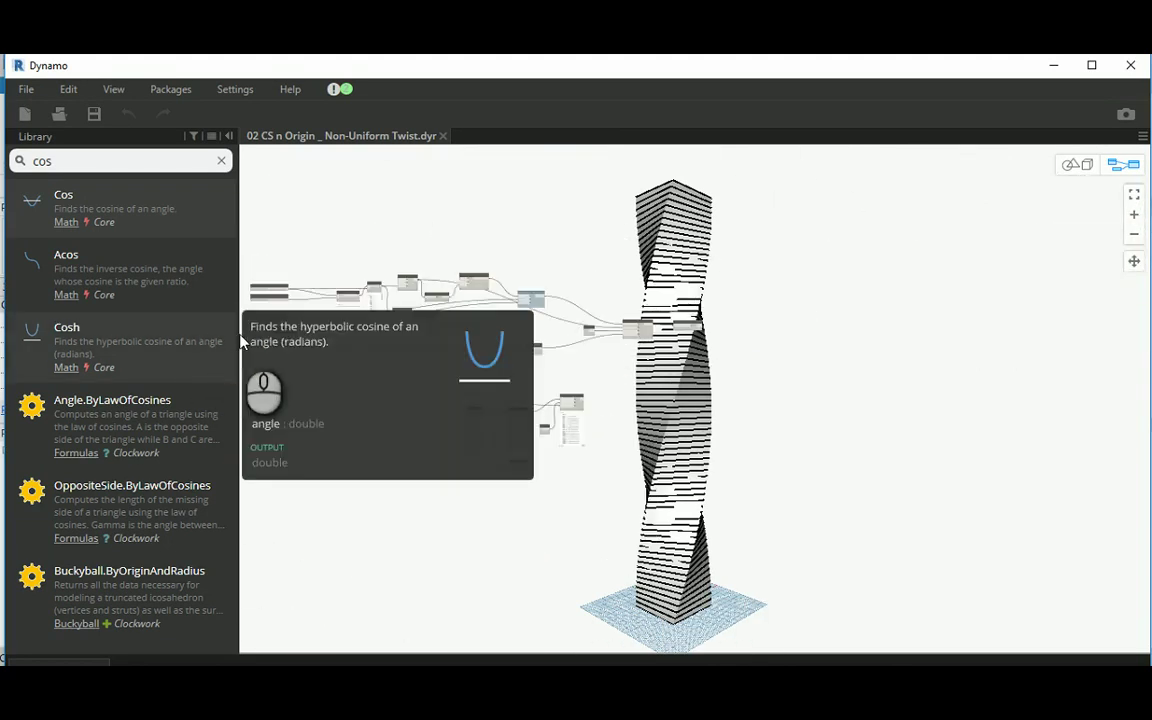
{"action": "scroll", "coordinate": [320, 290], "scroll_direction": "up", "scroll_amount": 8}
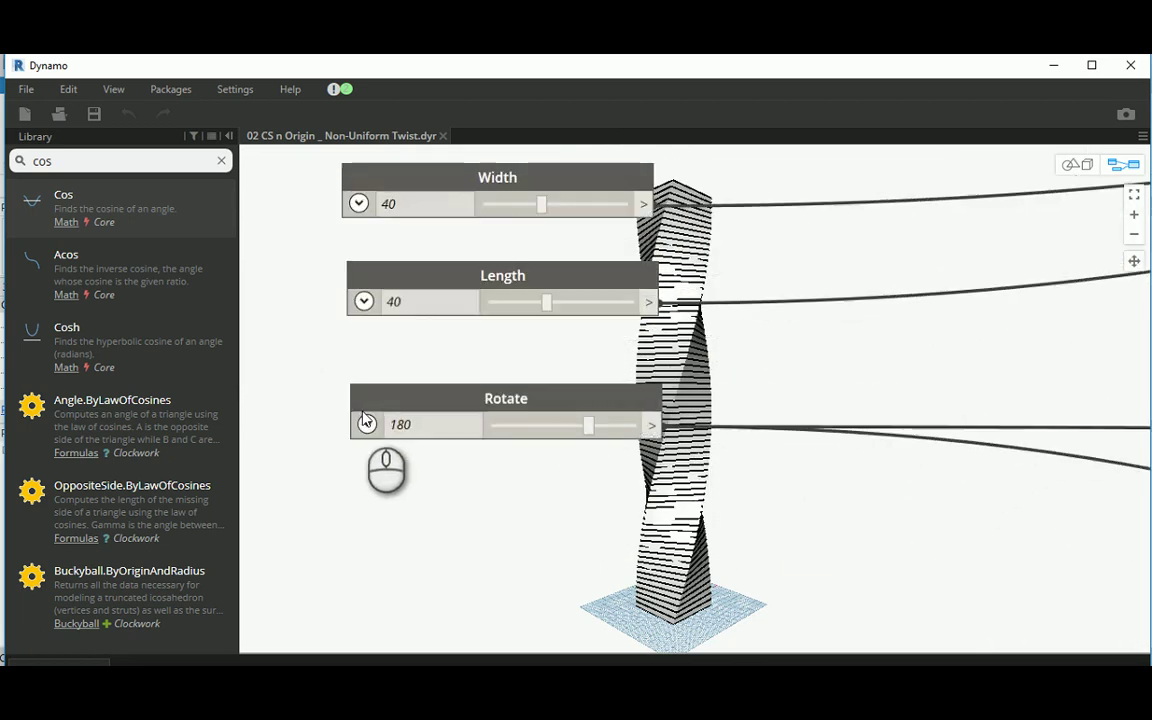
{"action": "scroll", "coordinate": [372, 430], "scroll_direction": "down", "scroll_amount": 5}
{"action": "scroll", "coordinate": [758, 453], "scroll_direction": "up", "scroll_amount": 3}
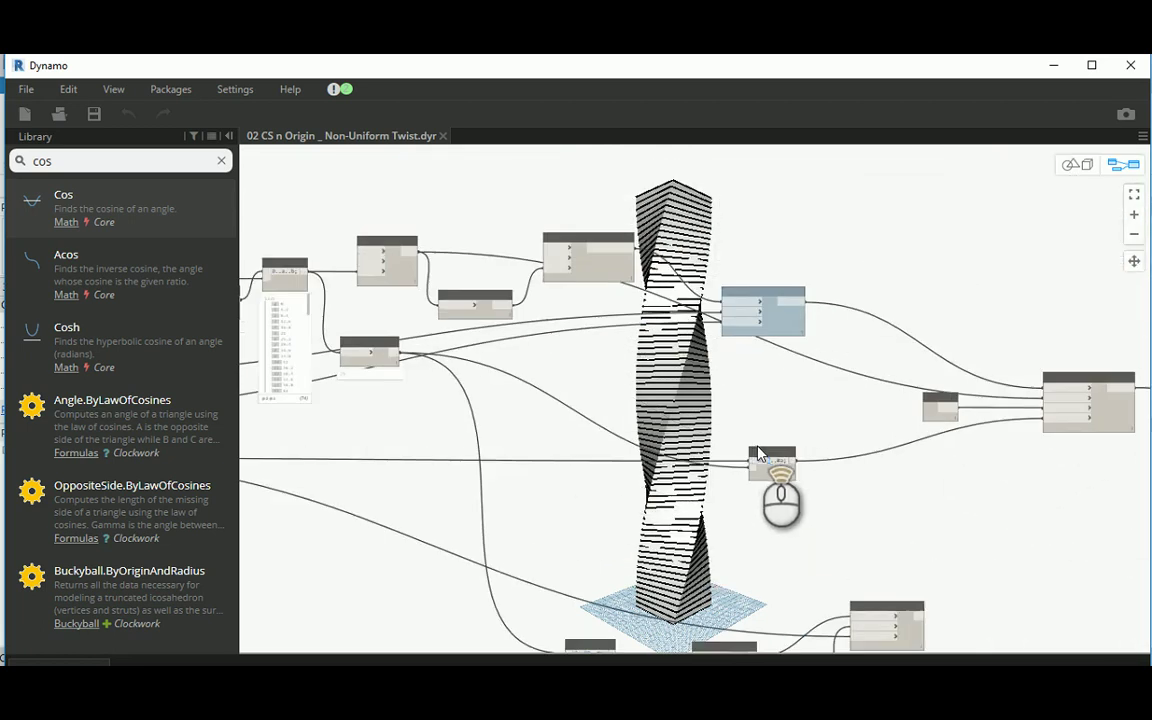
{"action": "scroll", "coordinate": [760, 455], "scroll_direction": "up", "scroll_amount": 3}
{"action": "scroll", "coordinate": [630, 437], "scroll_direction": "down", "scroll_amount": 2}
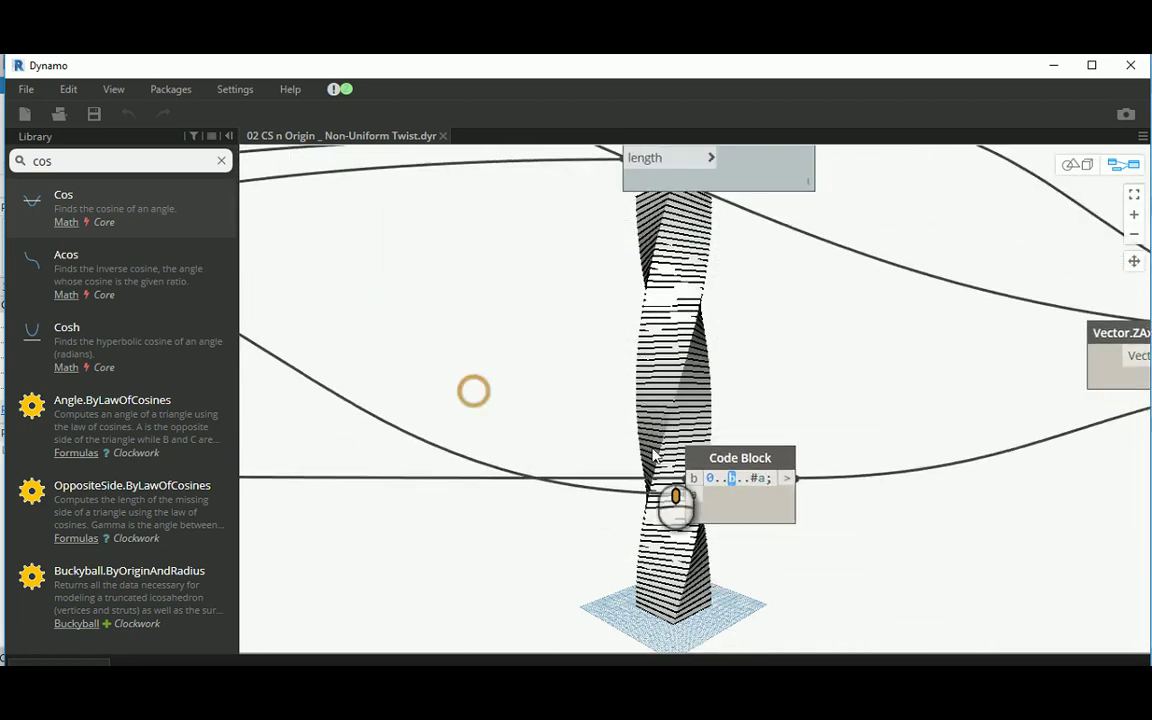
{"action": "scroll", "coordinate": [560, 425], "scroll_direction": "down", "scroll_amount": 3}
{"action": "scroll", "coordinate": [730, 462], "scroll_direction": "up", "scroll_amount": 4}
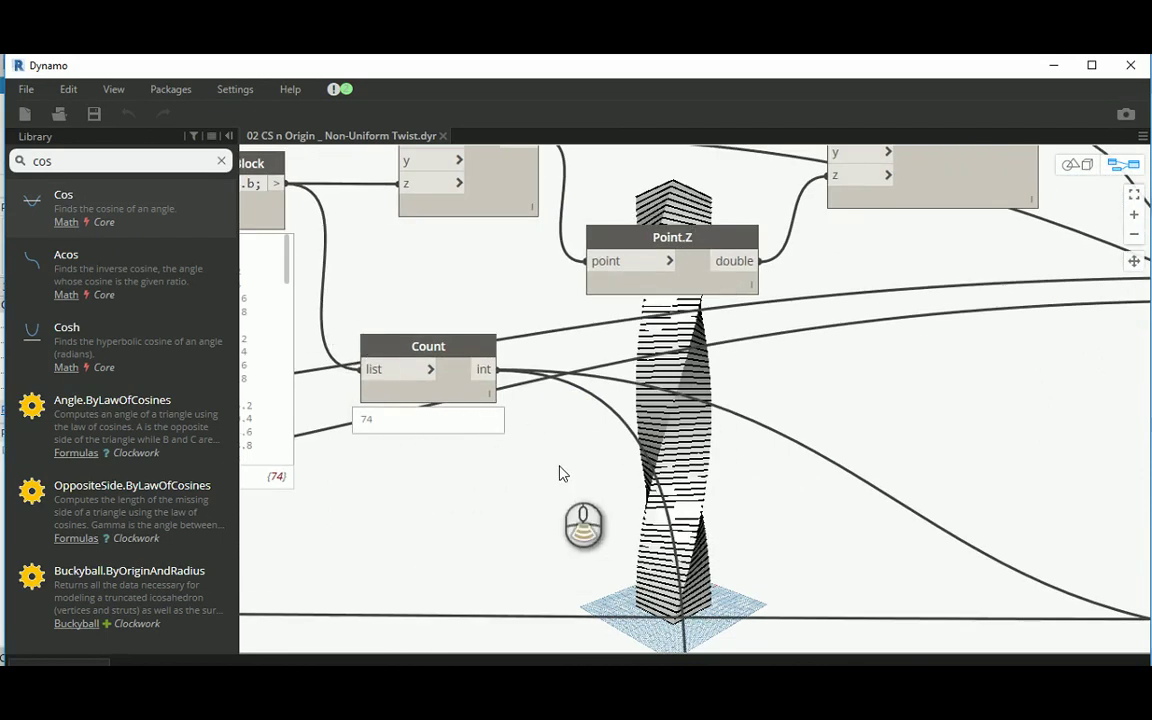
{"action": "scroll", "coordinate": [560, 474], "scroll_direction": "down", "scroll_amount": 5}
{"action": "scroll", "coordinate": [728, 455], "scroll_direction": "up", "scroll_amount": 3}
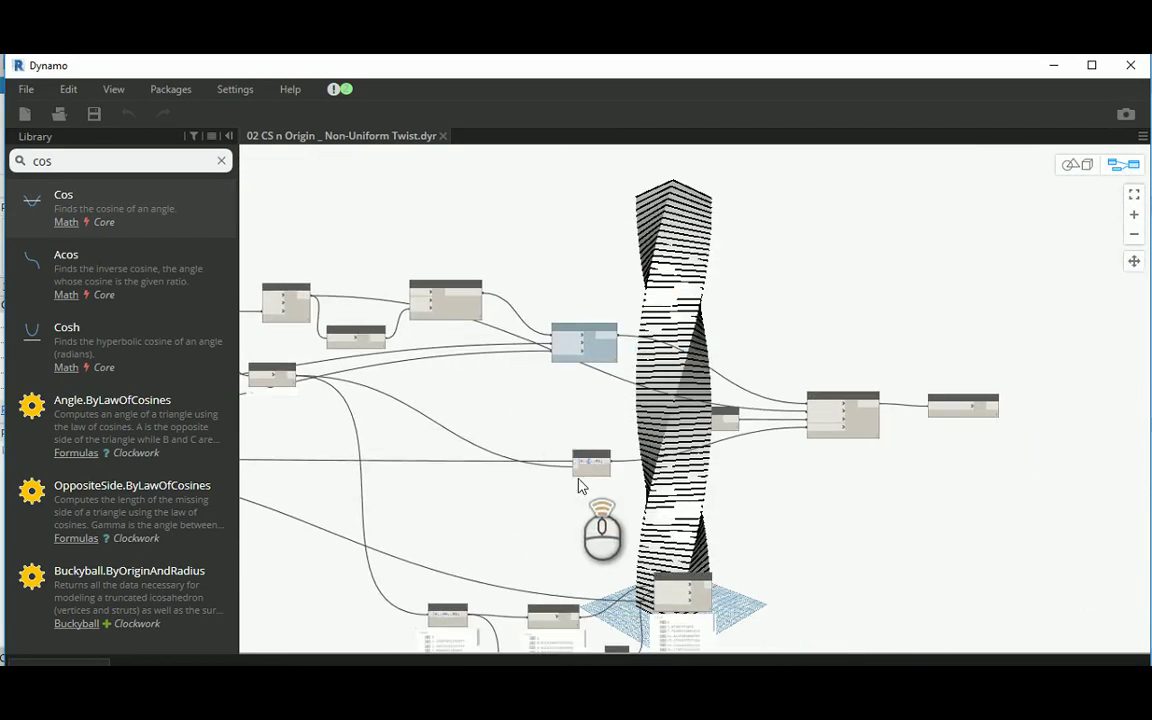
{"action": "scroll", "coordinate": [578, 486], "scroll_direction": "up", "scroll_amount": 3}
Pan the graph to Math.Sin, Math.RemapRange and the 0..b..#a; code block.
{"action": "middle_click_drag", "start_coordinate": [571, 550], "coordinate": [545, 329]}
{"action": "middle_click_drag", "start_coordinate": [381, 390], "coordinate": [757, 277]}
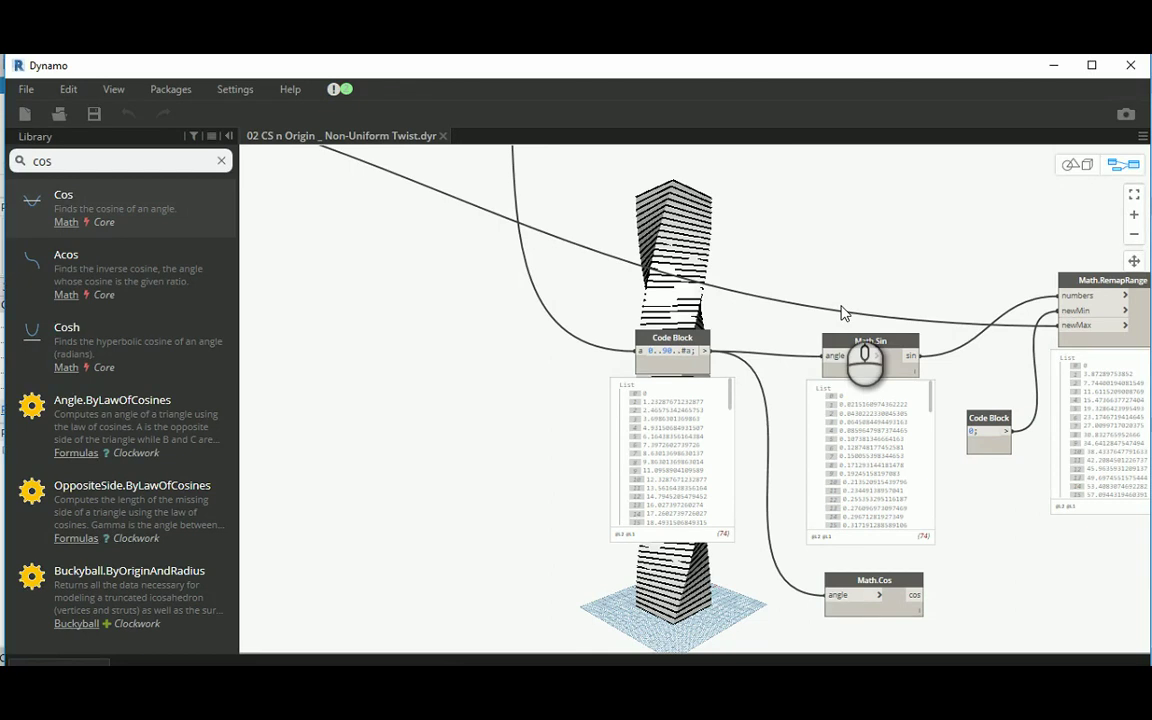
{"action": "scroll", "coordinate": [697, 330], "scroll_direction": "up", "scroll_amount": 4}
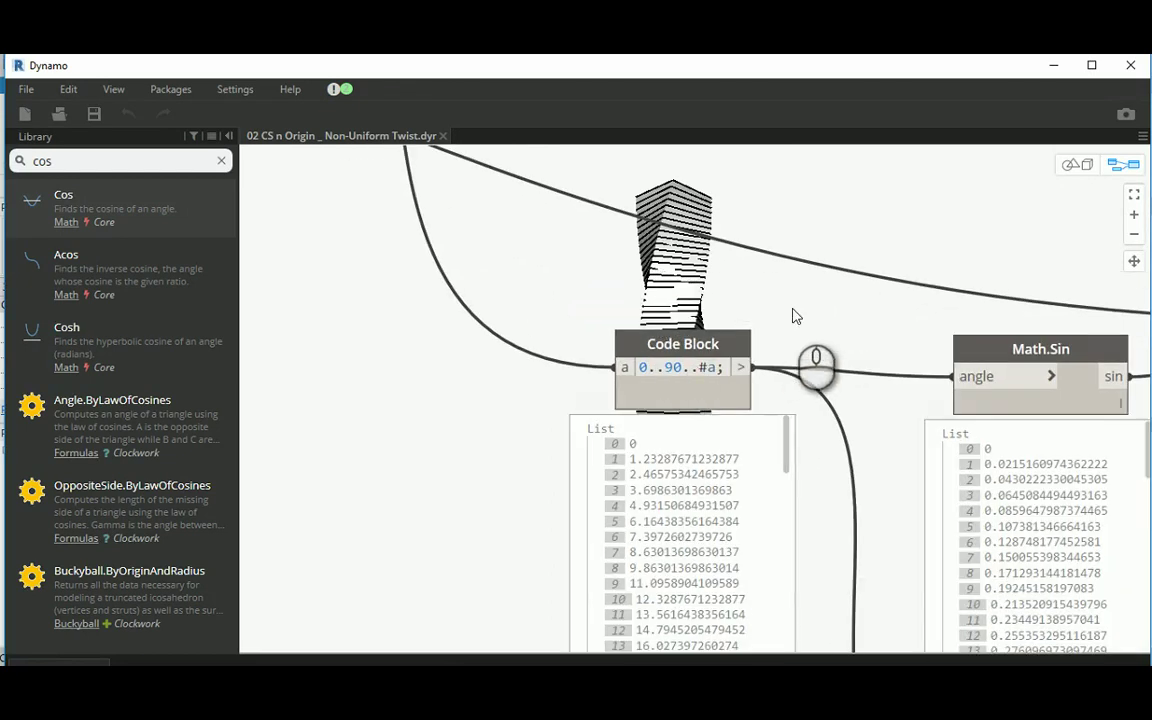
{"action": "middle_click_drag", "start_coordinate": [795, 316], "coordinate": [471, 200]}
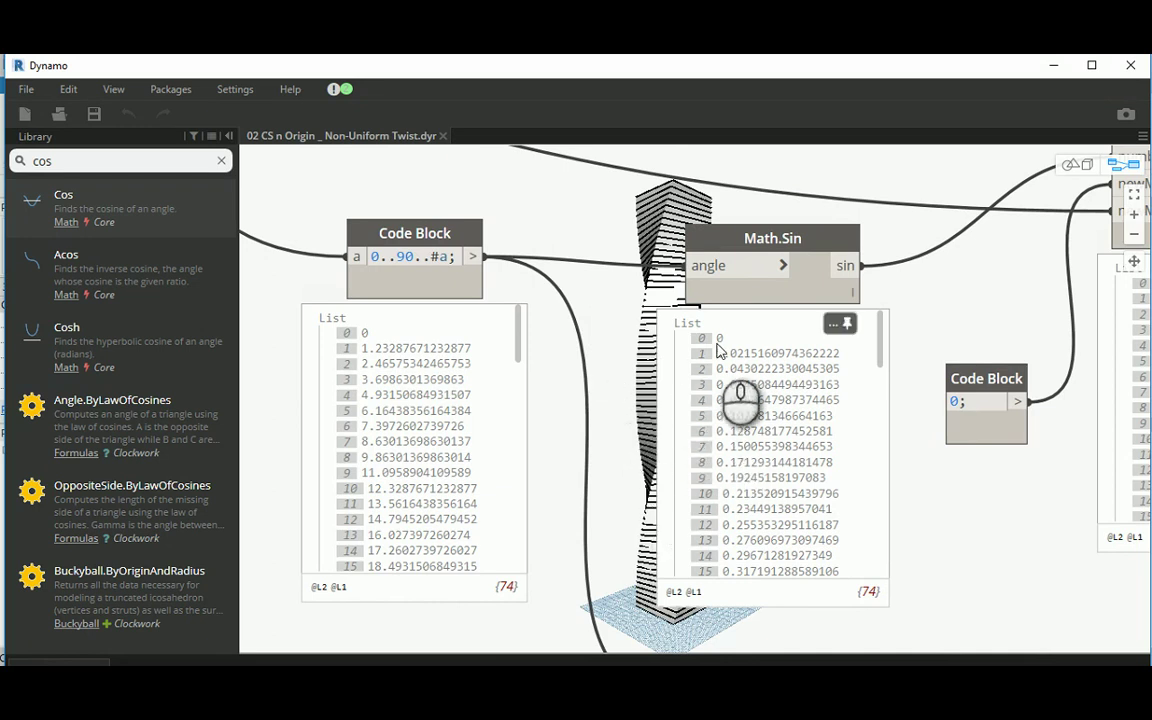
{"action": "scroll", "coordinate": [650, 330], "scroll_direction": "down", "scroll_amount": 1}
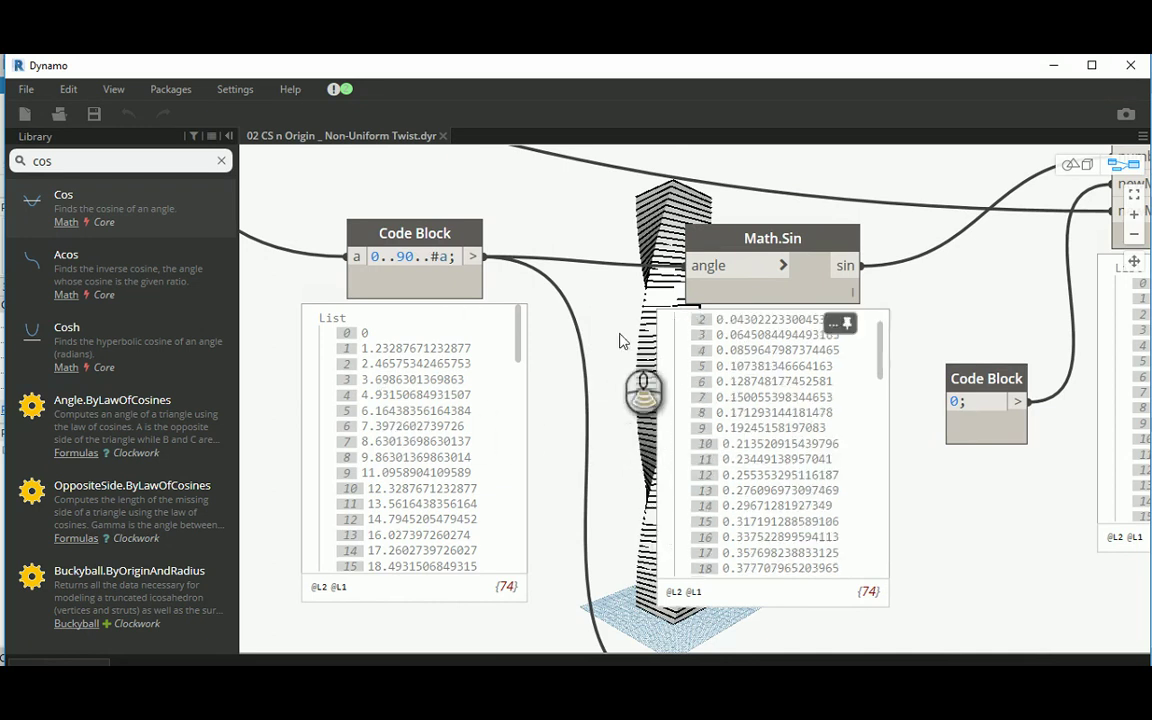
{"action": "scroll", "coordinate": [620, 335], "scroll_direction": "down", "scroll_amount": 2}
{"action": "middle_click_drag", "start_coordinate": [560, 365], "coordinate": [591, 432]}
{"action": "scroll", "coordinate": [789, 294], "scroll_direction": "down", "scroll_amount": 3}
{"action": "scroll", "coordinate": [780, 305], "scroll_direction": "up", "scroll_amount": 3}
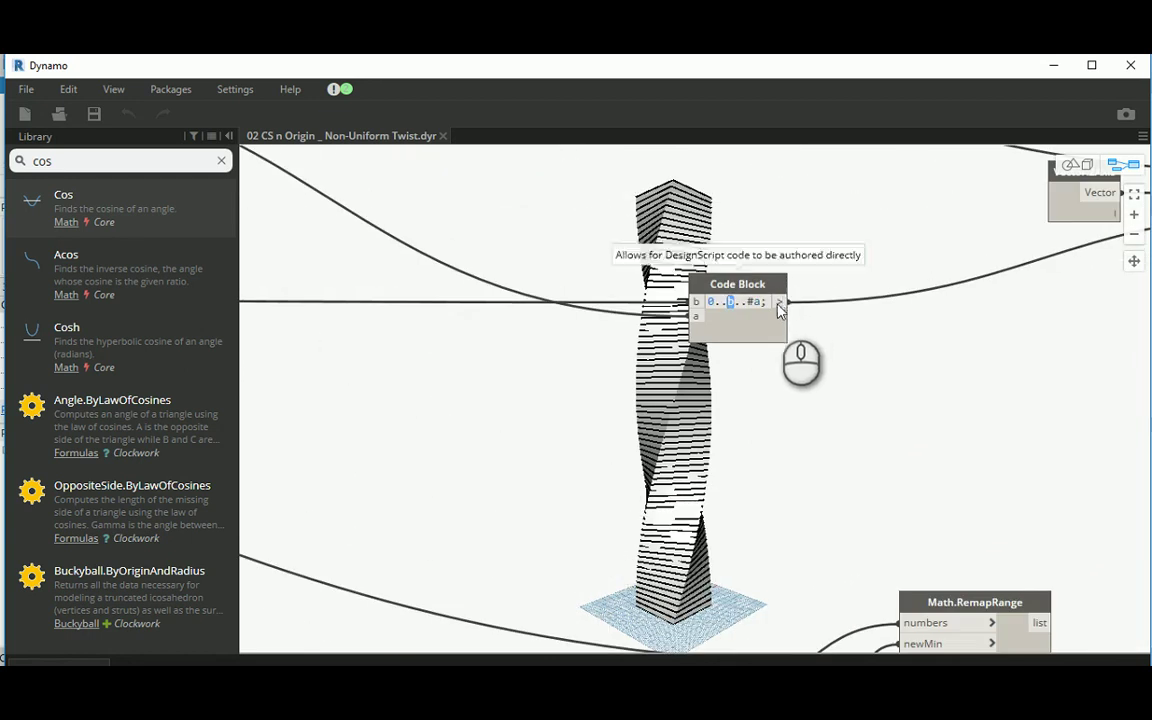
Exit the code block, expand its 74-value list and move the 0..b..#a; block lower.
{"action": "left_click", "coordinate": [805, 309]}
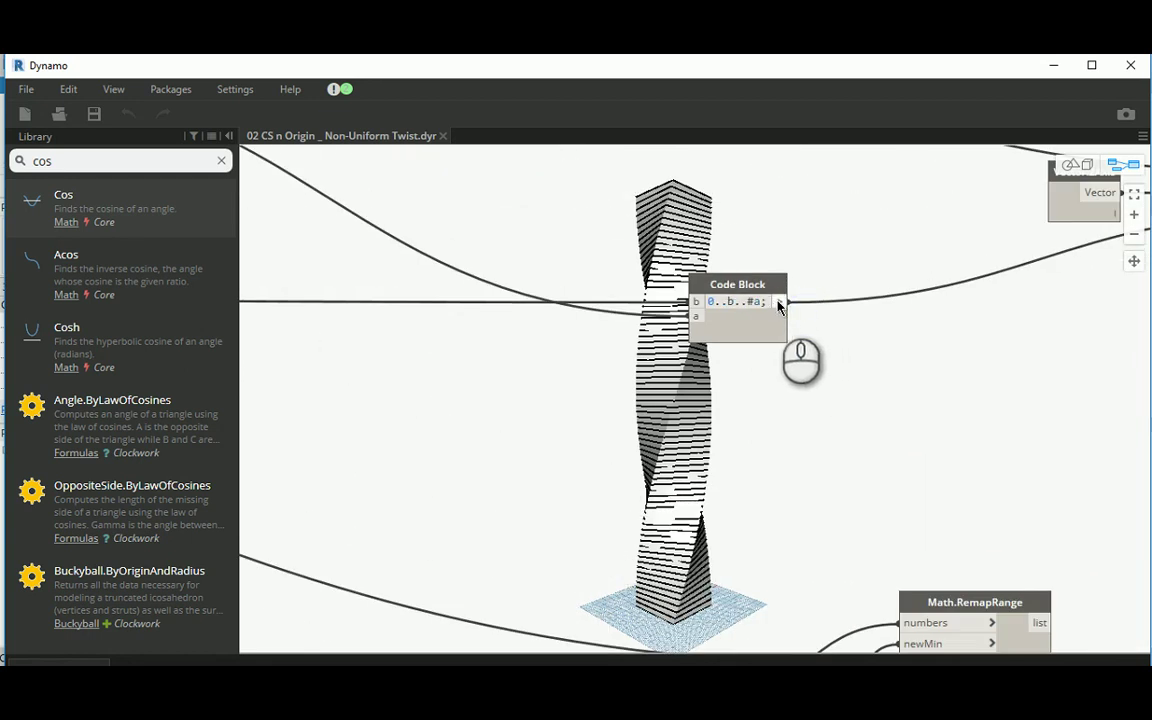
{"action": "left_click", "coordinate": [778, 357]}
{"action": "middle_click_drag", "start_coordinate": [905, 427], "coordinate": [498, 388]}
{"action": "left_click_drag", "start_coordinate": [498, 388], "coordinate": [518, 503]}
{"action": "middle_click_drag", "start_coordinate": [601, 432], "coordinate": [593, 212]}
{"action": "scroll", "coordinate": [590, 214], "scroll_direction": "up", "scroll_amount": 2}
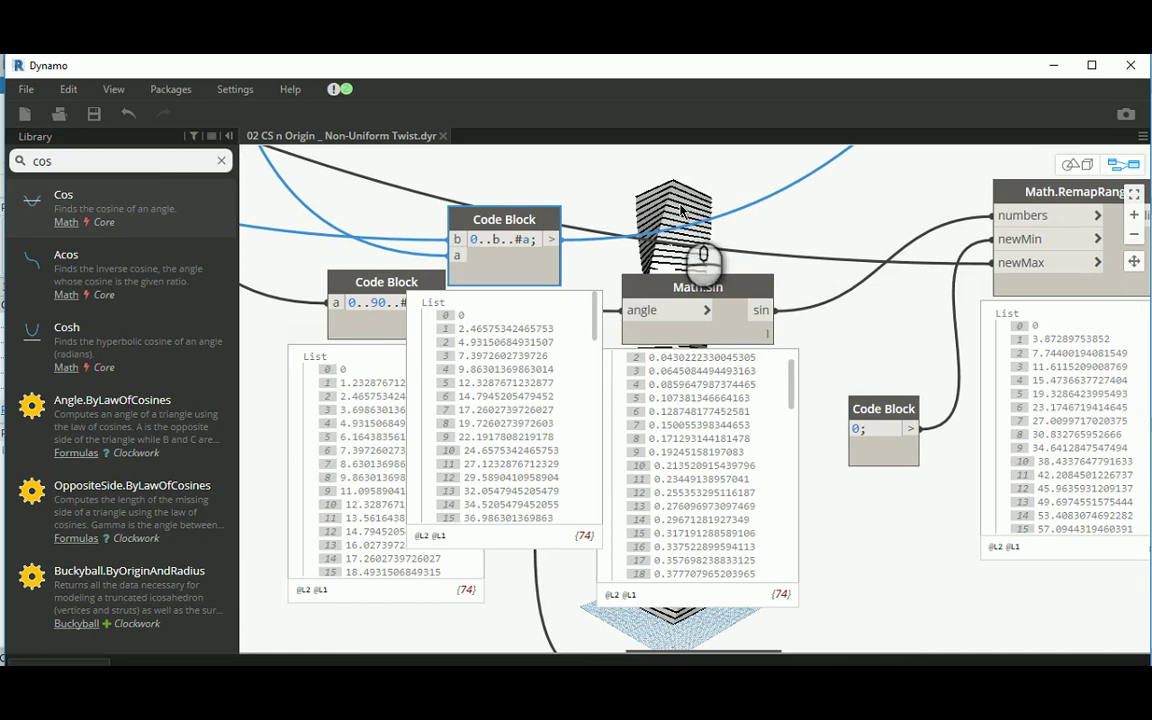
{"action": "middle_click_drag", "start_coordinate": [612, 186], "coordinate": [272, 270]}
{"action": "left_click_drag", "start_coordinate": [272, 270], "coordinate": [636, 215]}
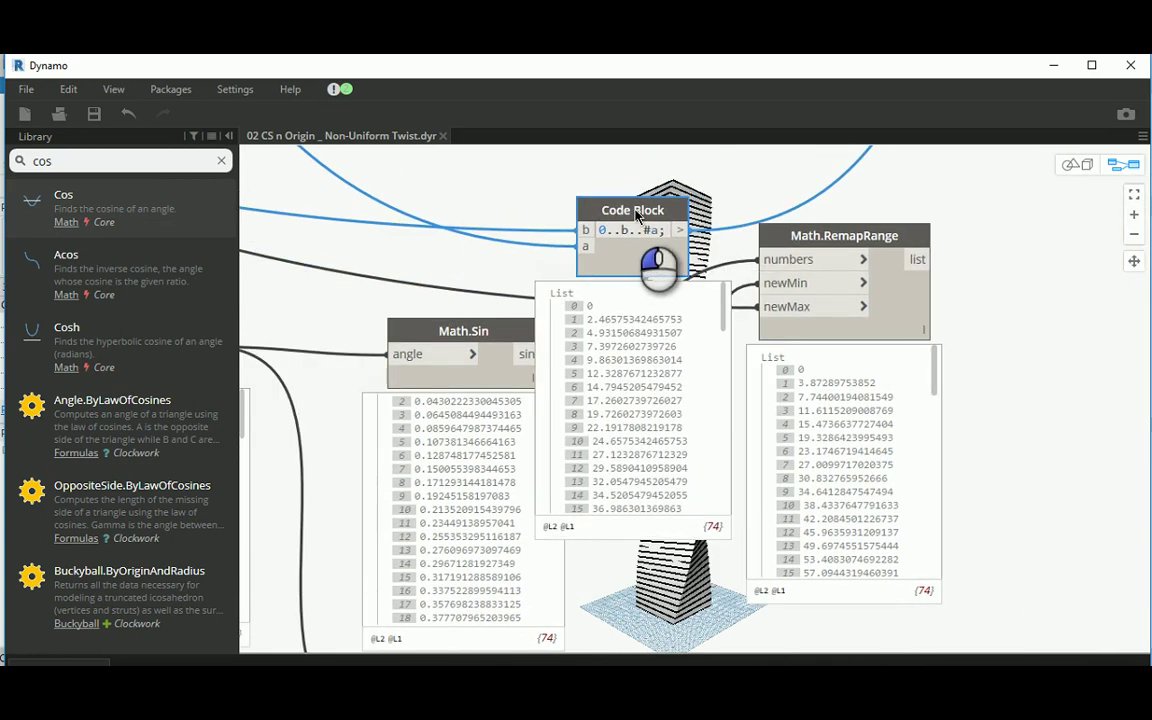
{"action": "scroll", "coordinate": [618, 428], "scroll_direction": "down", "scroll_amount": 2}
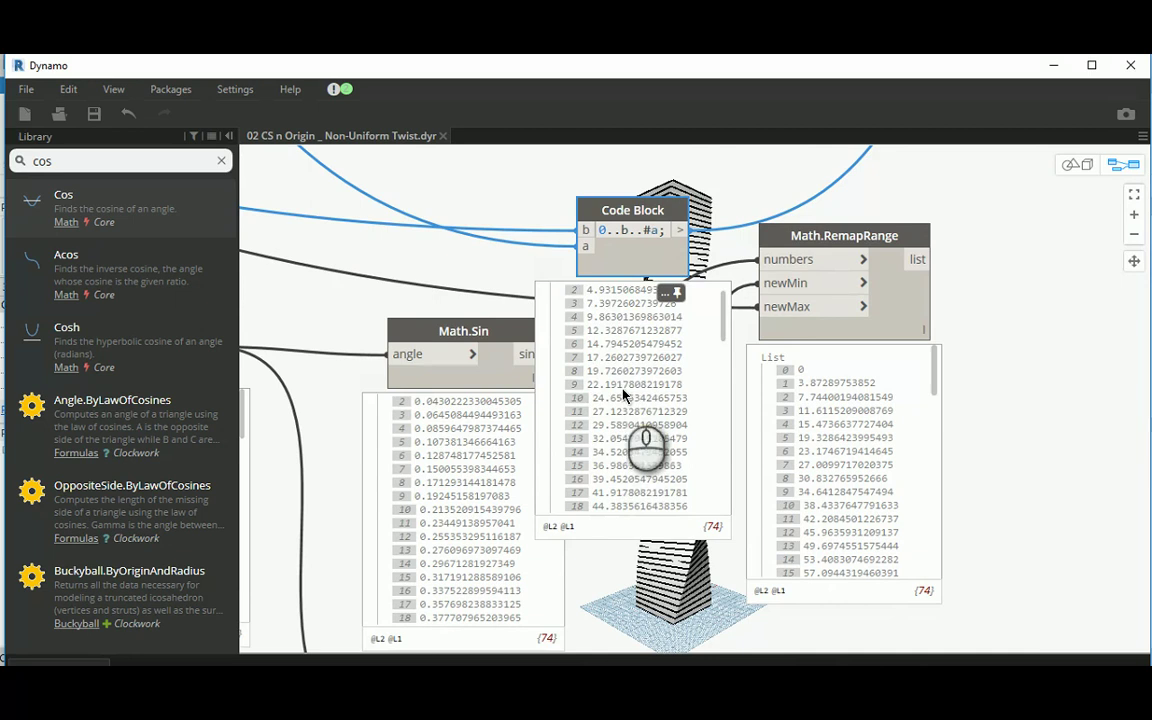
{"action": "scroll", "coordinate": [615, 430], "scroll_direction": "up", "scroll_amount": 2}
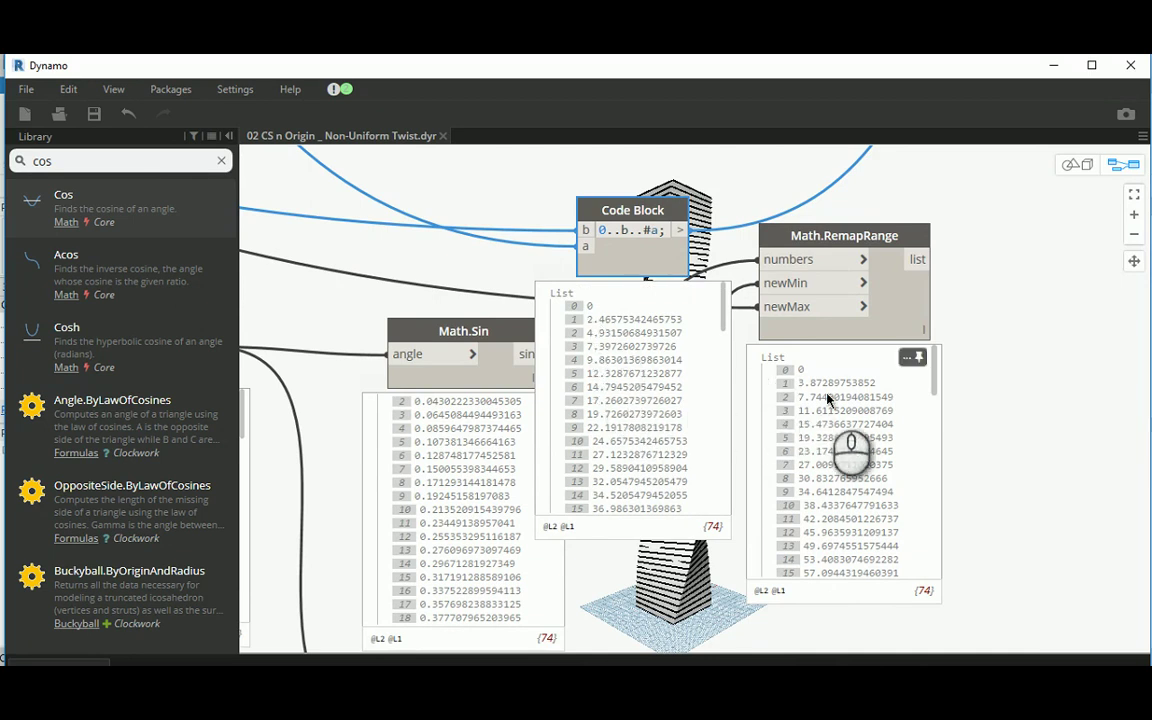
{"action": "scroll", "coordinate": [840, 420], "scroll_direction": "down", "scroll_amount": 2}
{"action": "scroll", "coordinate": [840, 420], "scroll_direction": "down", "scroll_amount": 3}
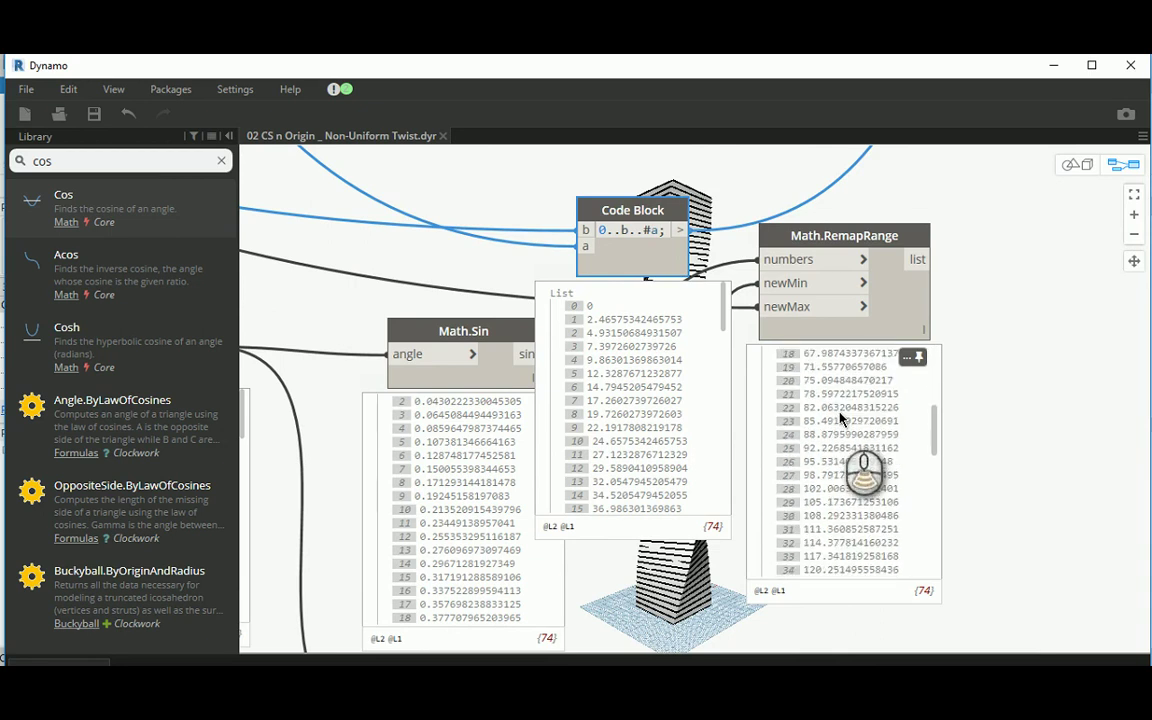
{"action": "scroll", "coordinate": [840, 420], "scroll_direction": "down", "scroll_amount": 10}
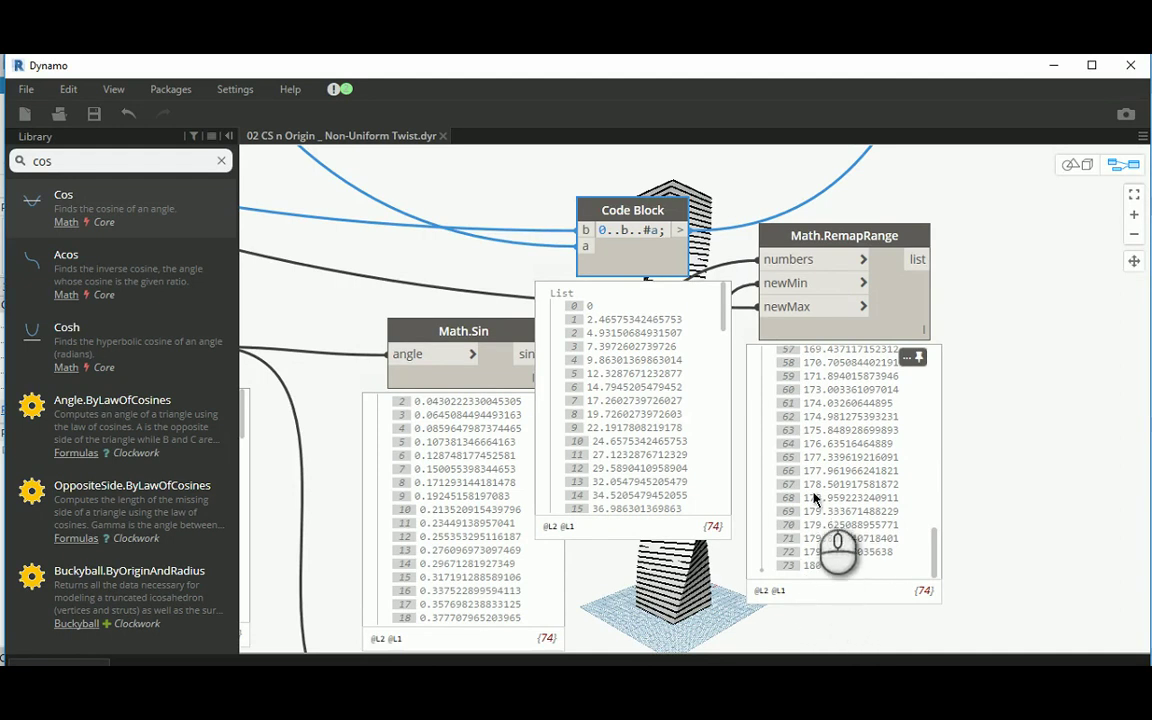
{"action": "scroll", "coordinate": [824, 470], "scroll_direction": "up", "scroll_amount": 8}
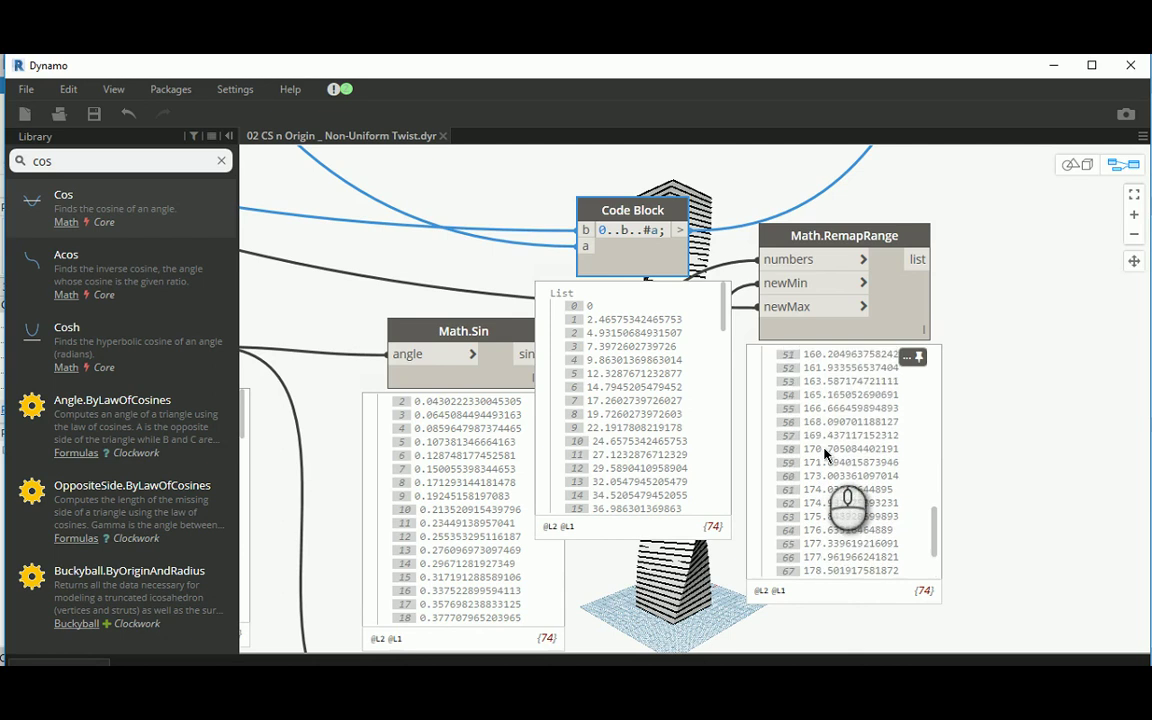
{"action": "scroll", "coordinate": [824, 455], "scroll_direction": "up", "scroll_amount": 10}
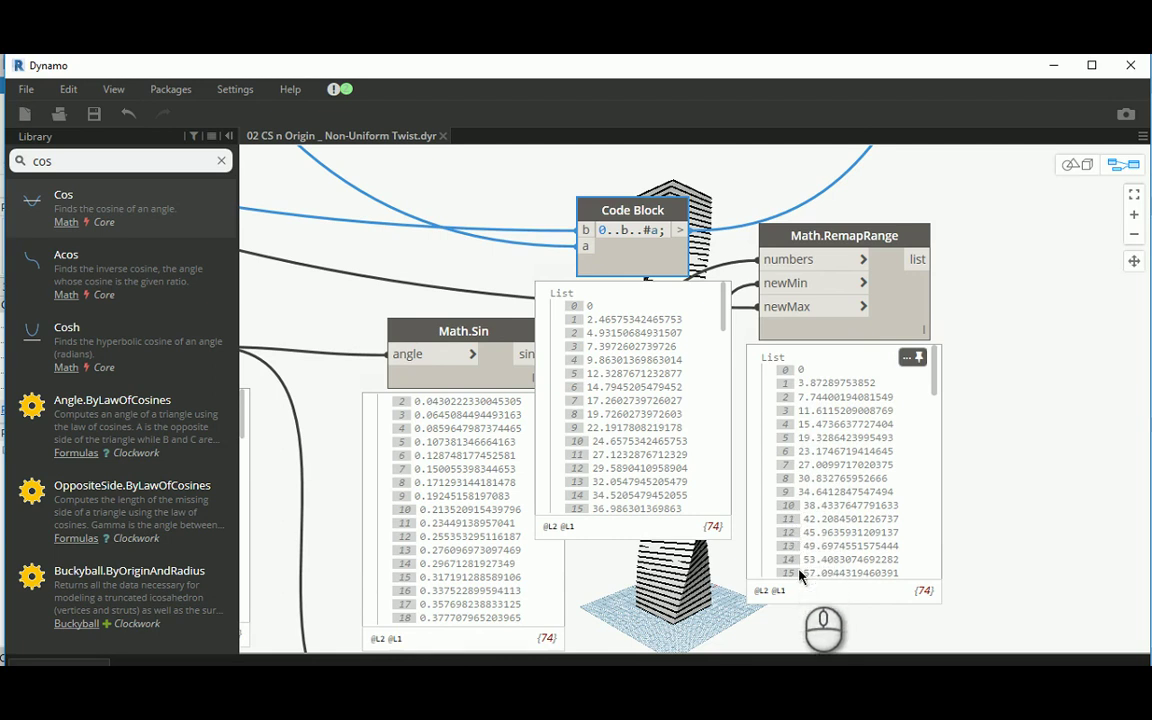
{"action": "scroll", "coordinate": [800, 560], "scroll_direction": "down", "scroll_amount": 15}
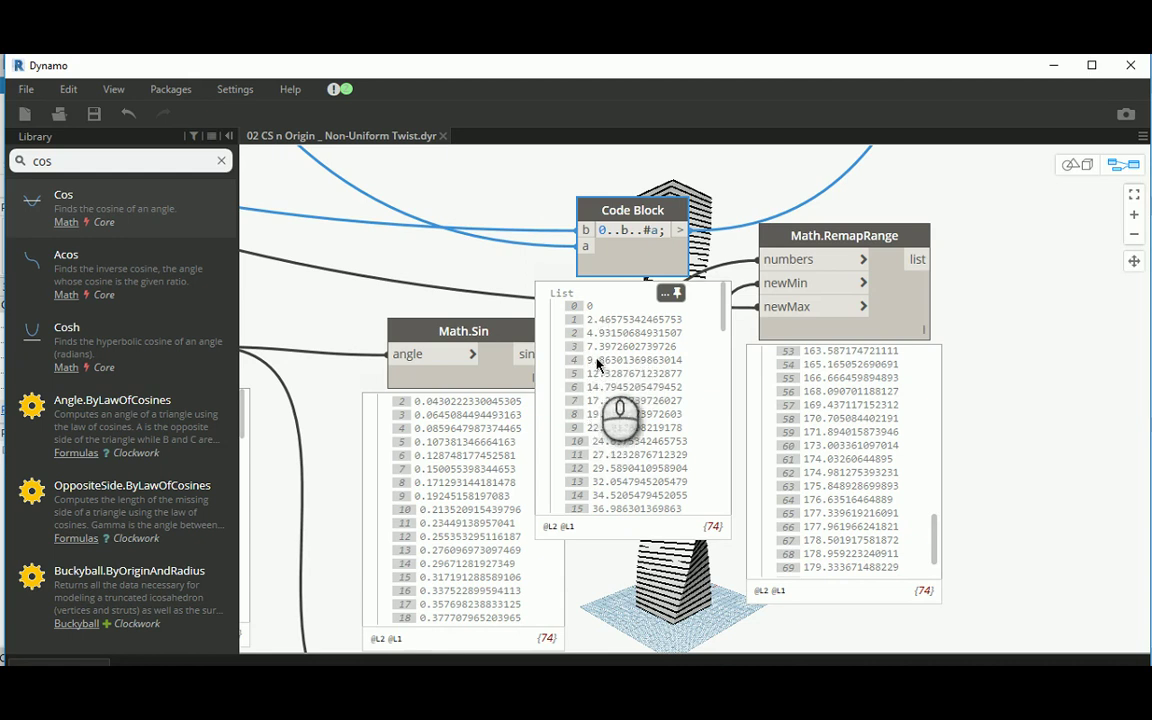
{"action": "scroll", "coordinate": [600, 450], "scroll_direction": "down", "scroll_amount": 5}
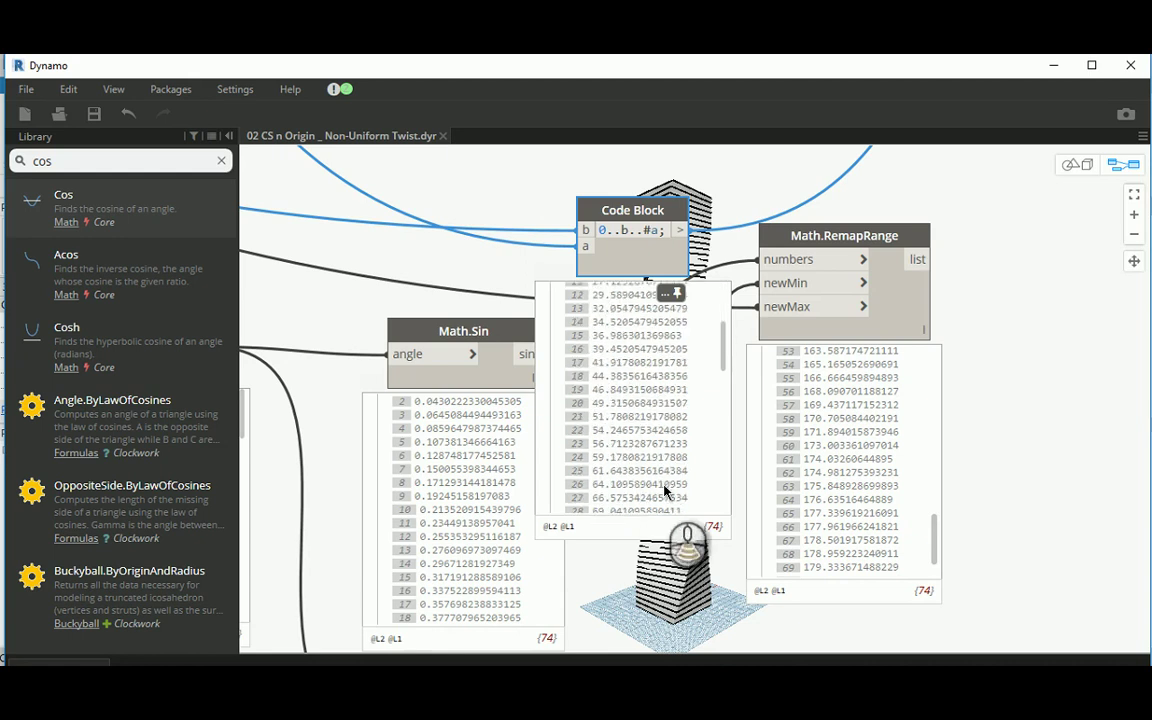
{"action": "middle_click_drag", "start_coordinate": [524, 217], "coordinate": [532, 257]}
{"action": "scroll", "coordinate": [652, 535], "scroll_direction": "down", "scroll_amount": 5}
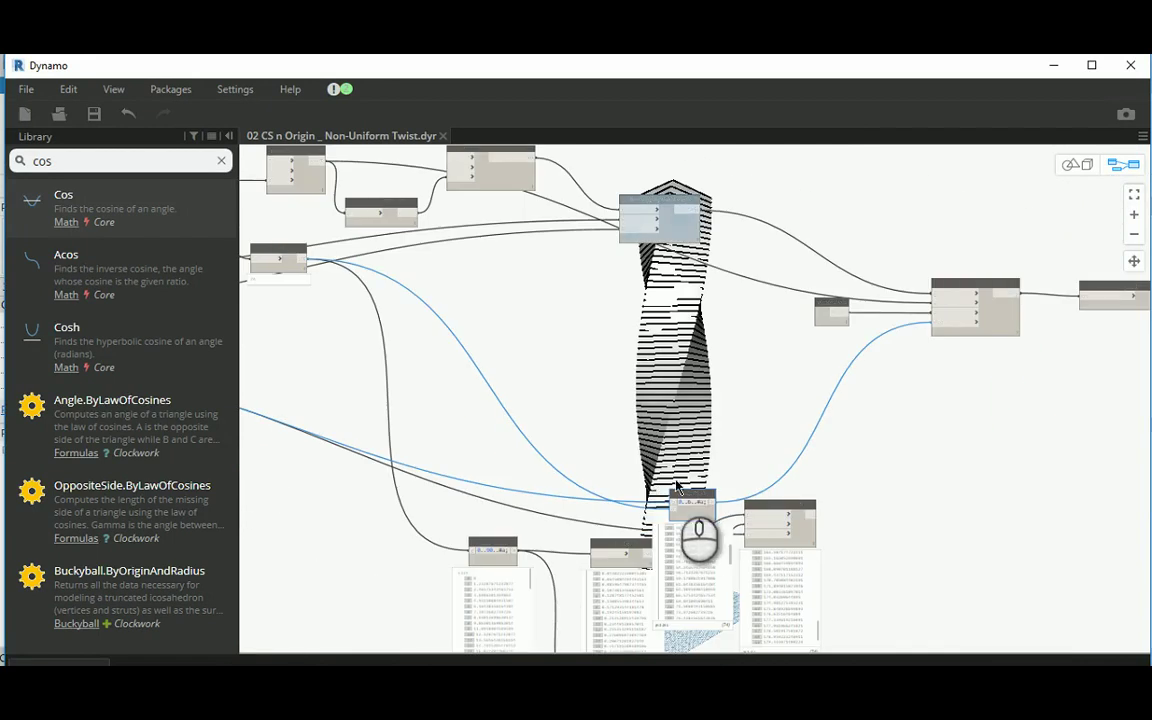
{"action": "left_click_drag", "start_coordinate": [671, 493], "coordinate": [607, 312]}
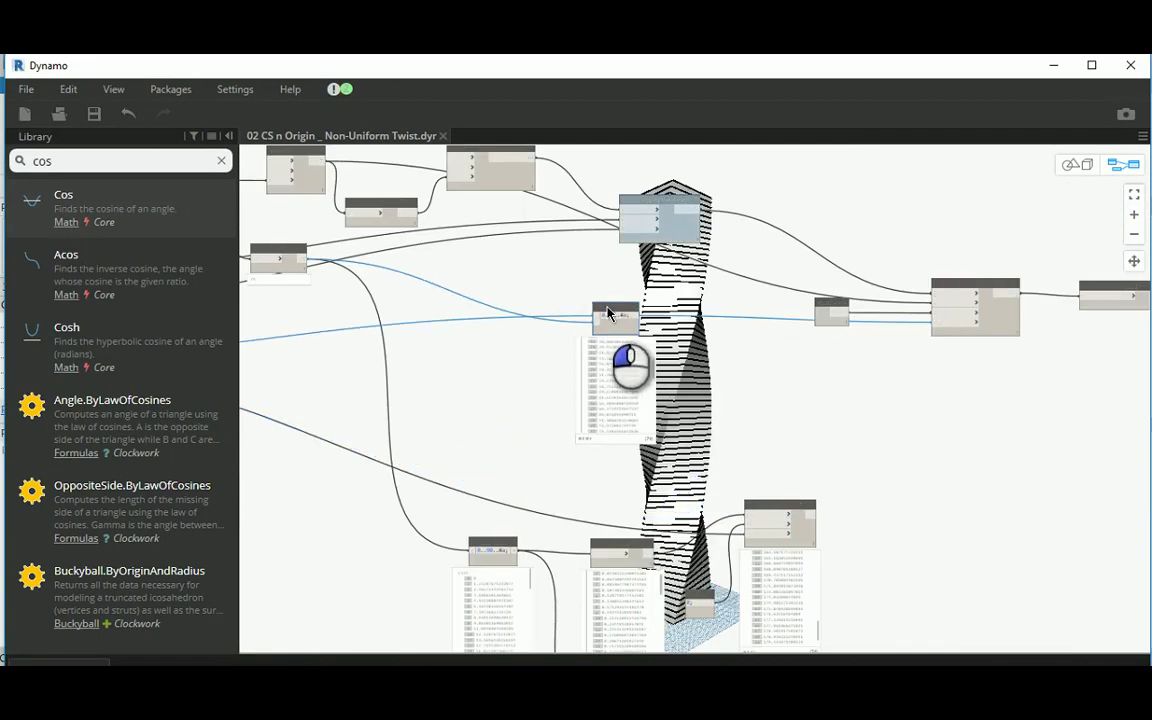
{"action": "scroll", "coordinate": [651, 330], "scroll_direction": "up", "scroll_amount": 5}
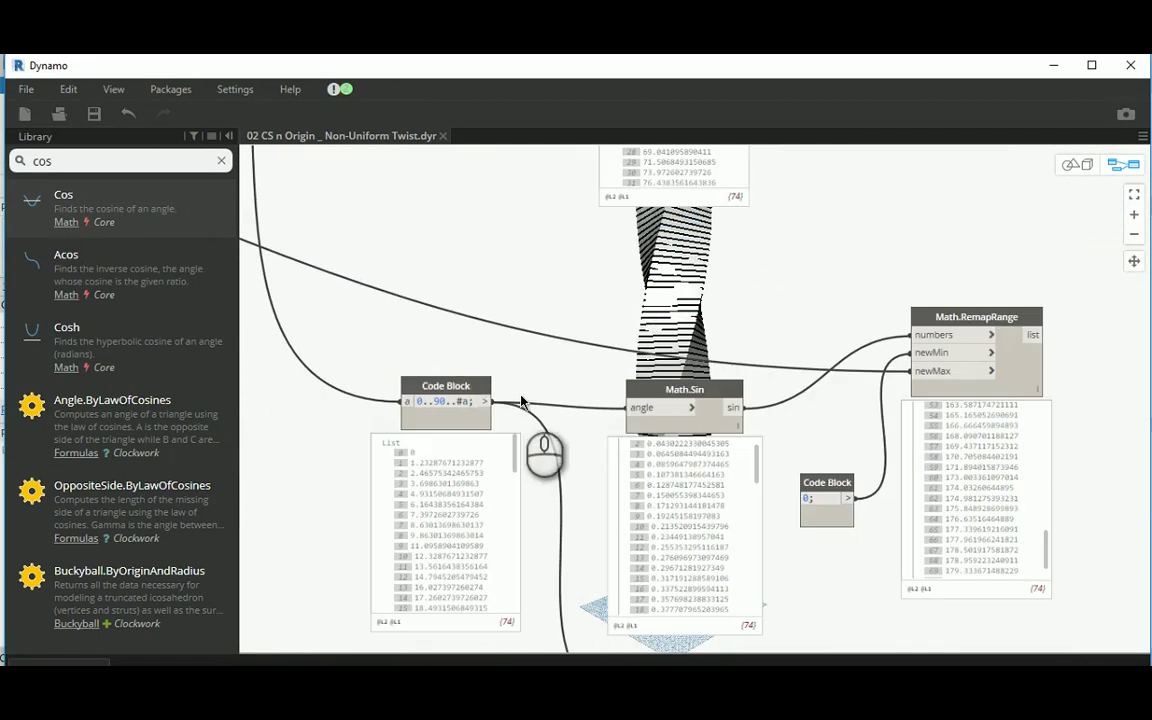
{"action": "left_click", "coordinate": [667, 405]}
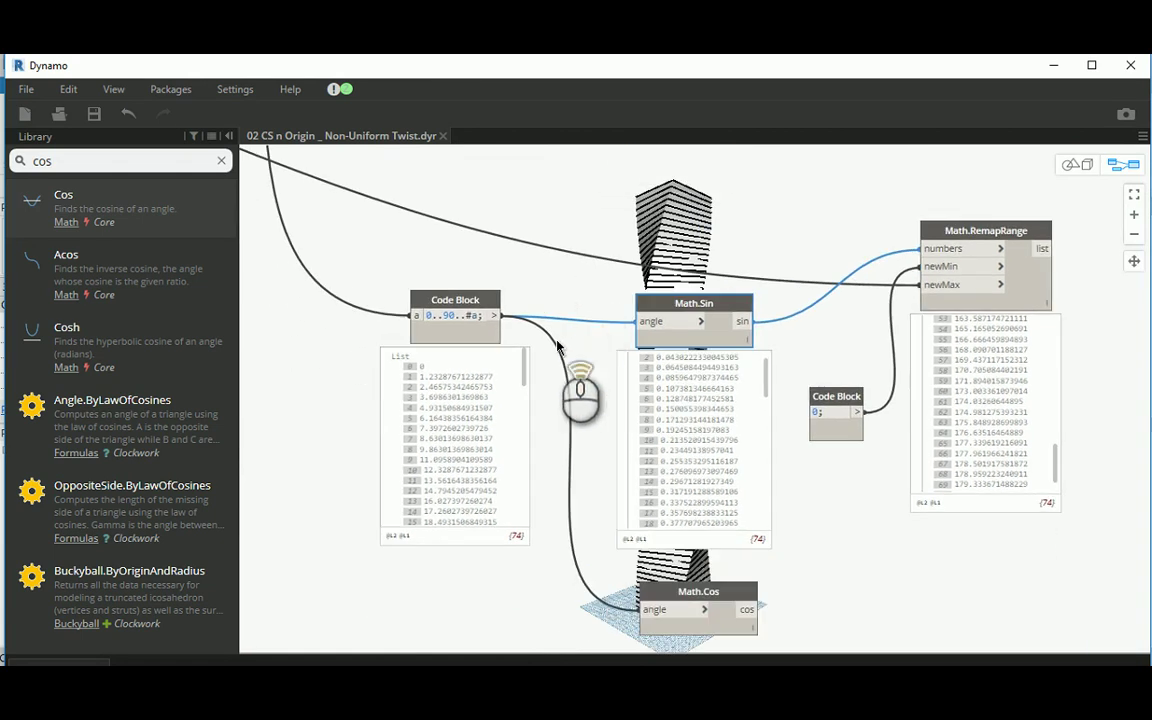
{"action": "scroll", "coordinate": [600, 390], "scroll_direction": "up", "scroll_amount": 3}
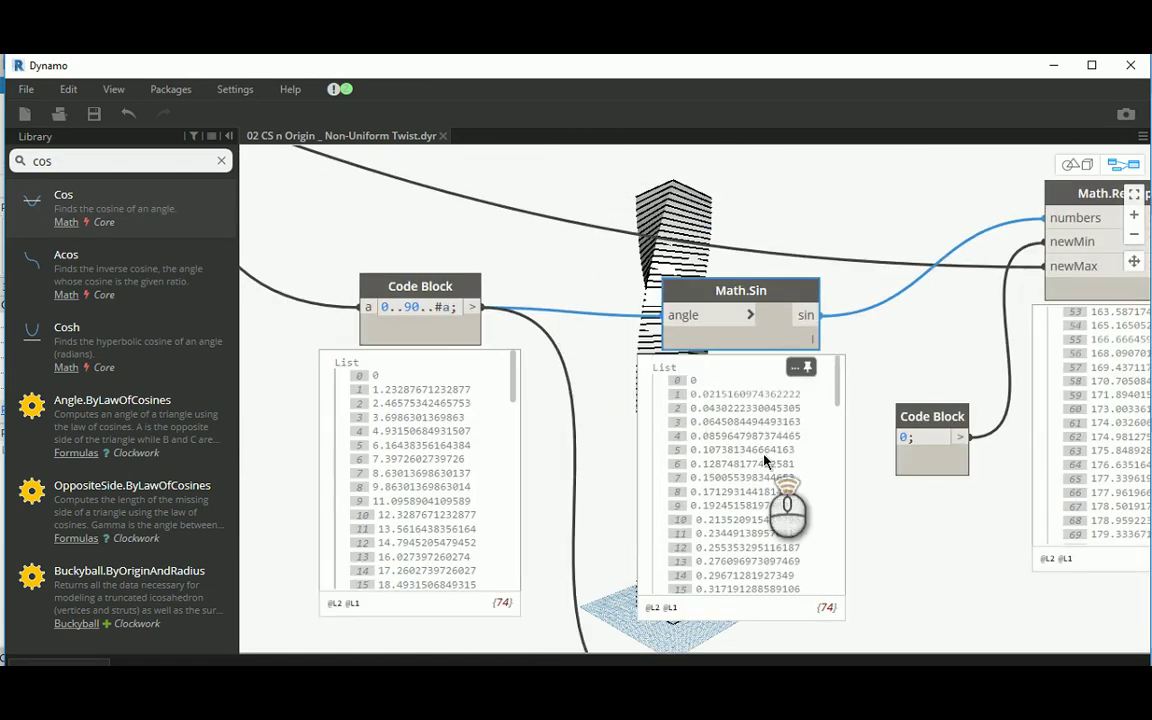
{"action": "double_click", "coordinate": [412, 308]}
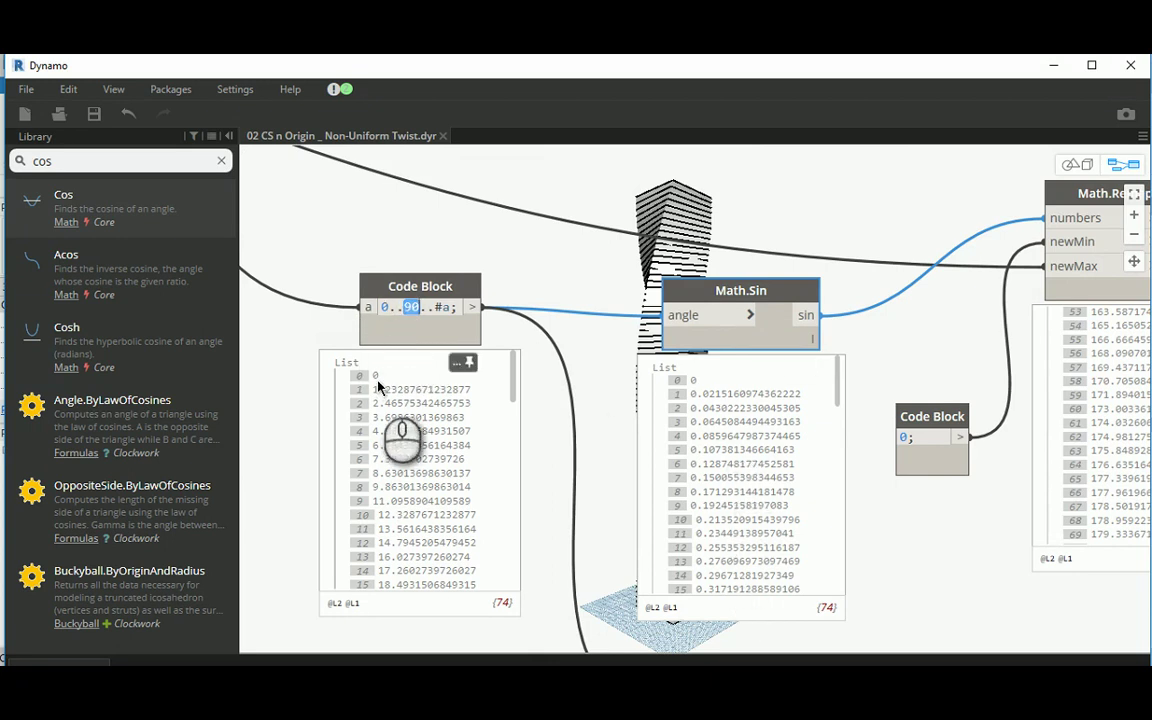
{"action": "scroll", "coordinate": [395, 540], "scroll_direction": "down", "scroll_amount": 10}
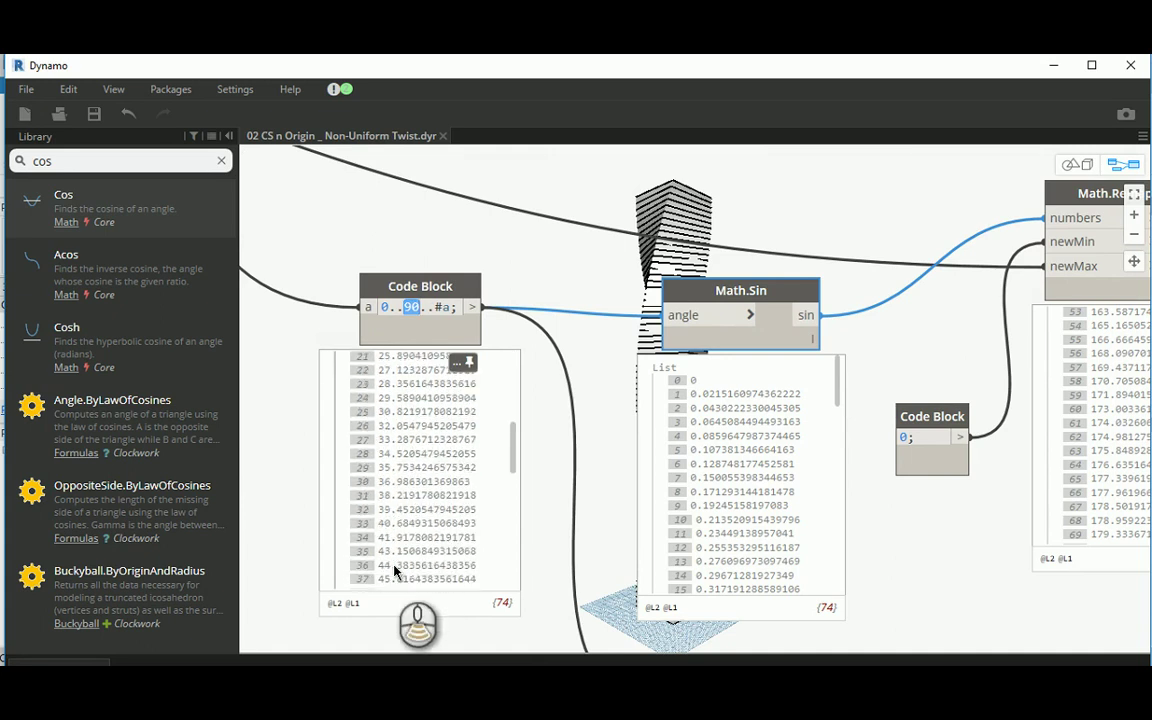
{"action": "scroll", "coordinate": [395, 571], "scroll_direction": "up", "scroll_amount": 10}
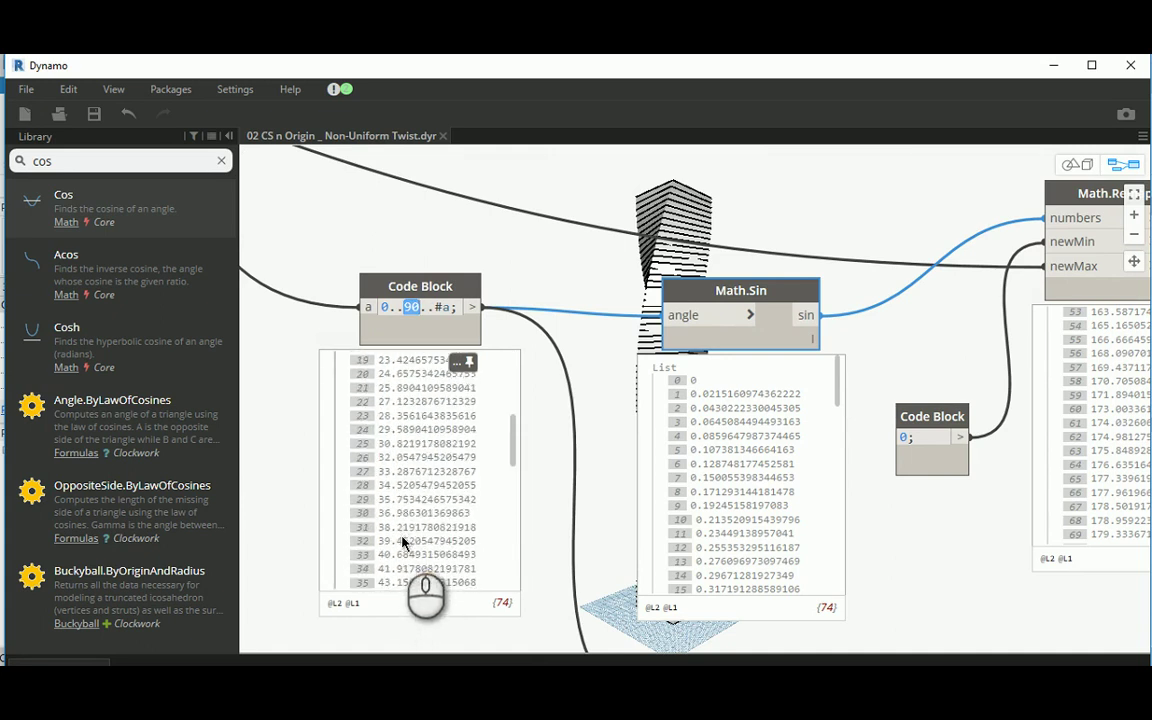
{"action": "scroll", "coordinate": [398, 440], "scroll_direction": "up", "scroll_amount": 2}
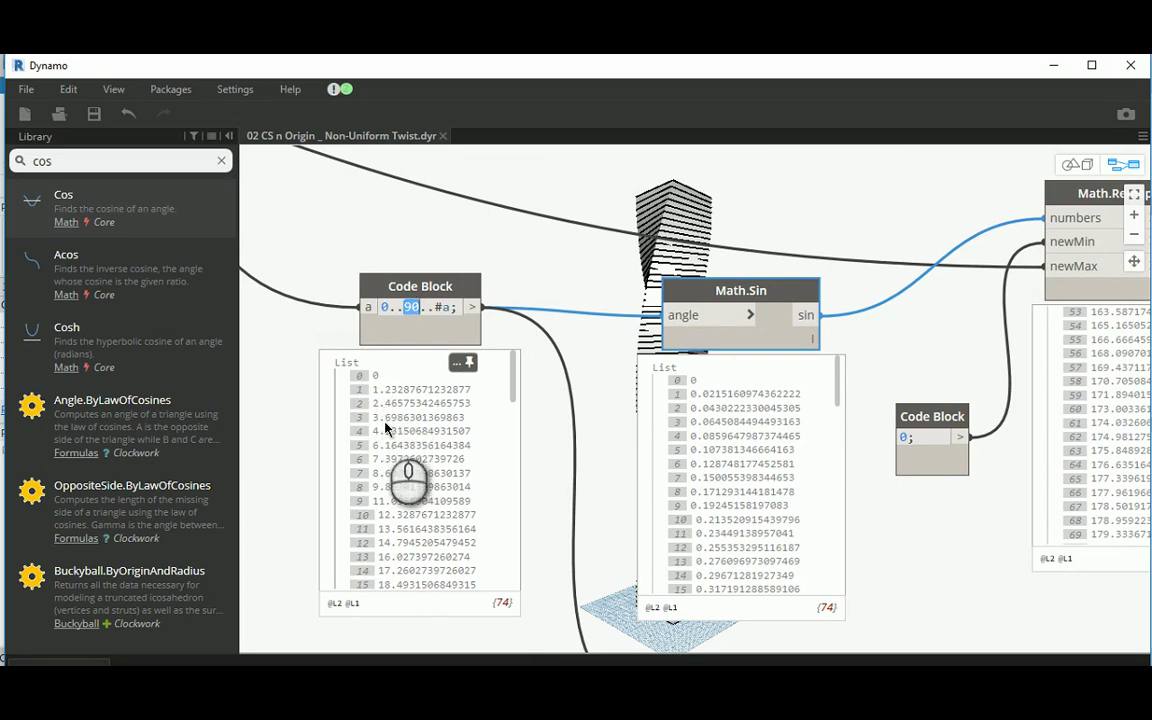
{"action": "scroll", "coordinate": [395, 480], "scroll_direction": "down", "scroll_amount": 10}
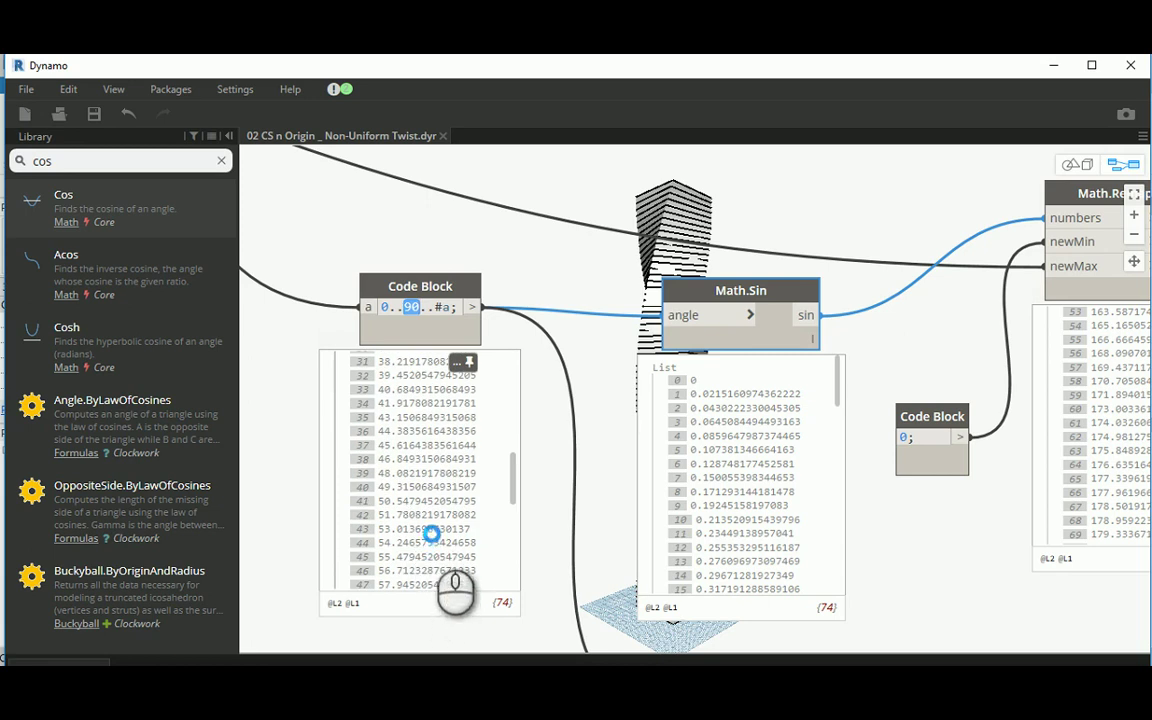
{"action": "scroll", "coordinate": [405, 507], "scroll_direction": "down", "scroll_amount": 3}
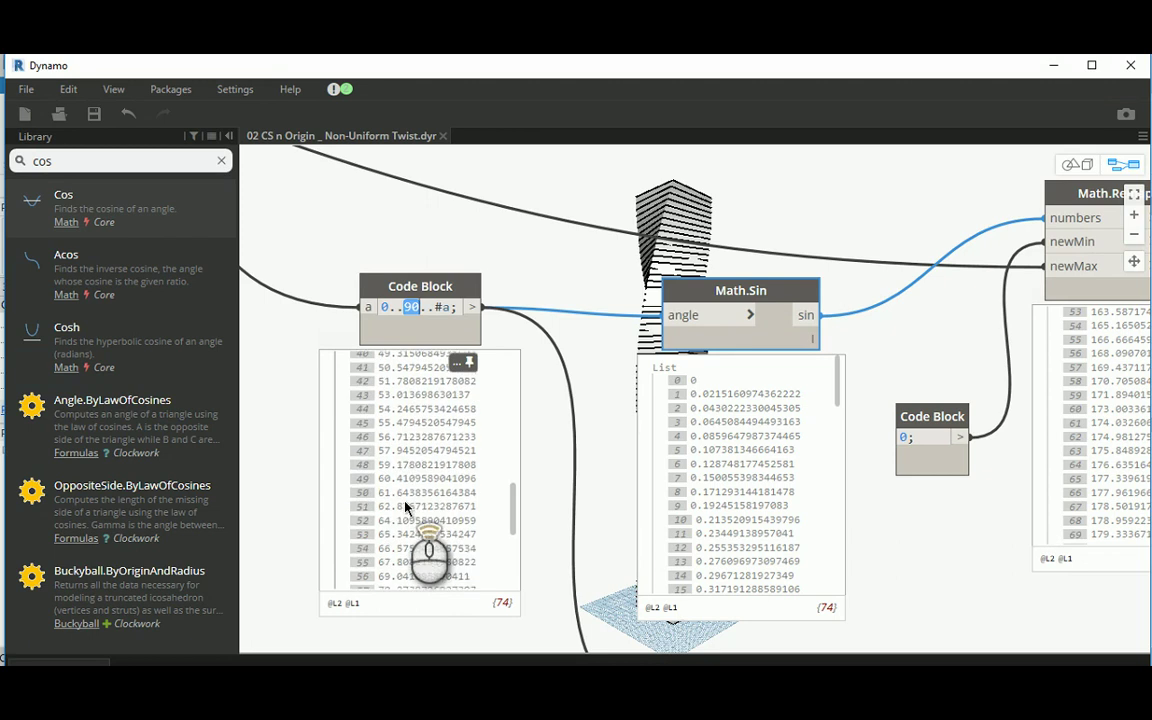
{"action": "scroll", "coordinate": [405, 507], "scroll_direction": "up", "scroll_amount": 13}
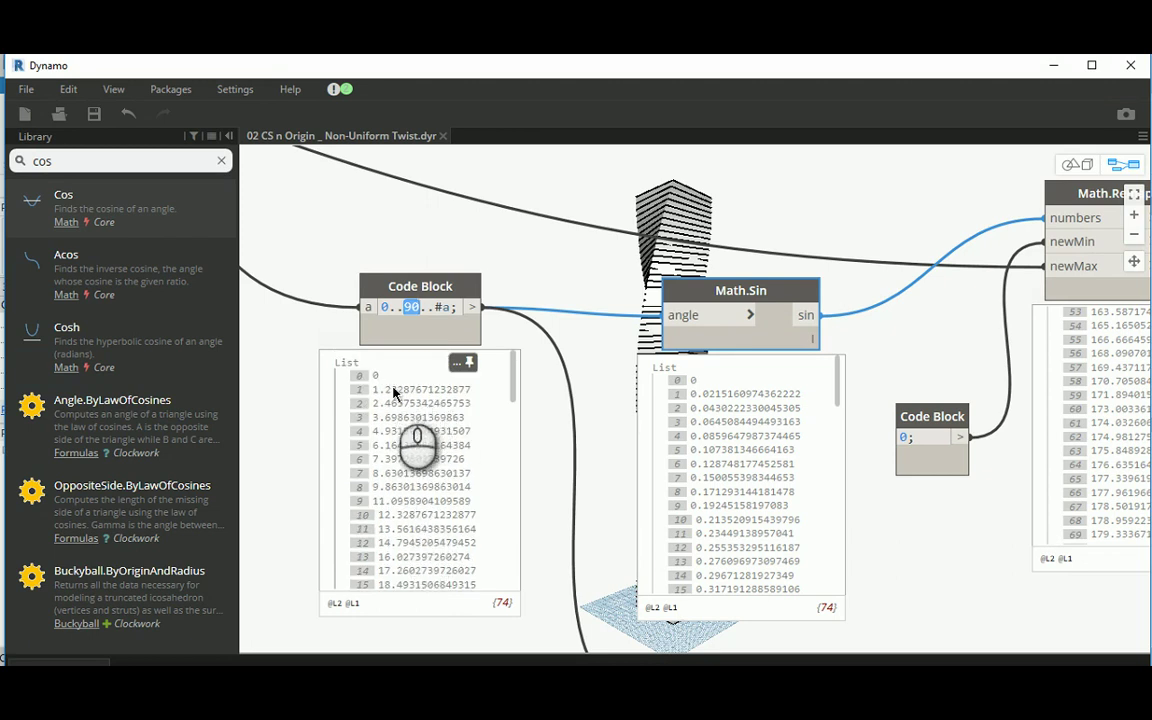
{"action": "middle_click_drag", "start_coordinate": [360, 257], "coordinate": [445, 283]}
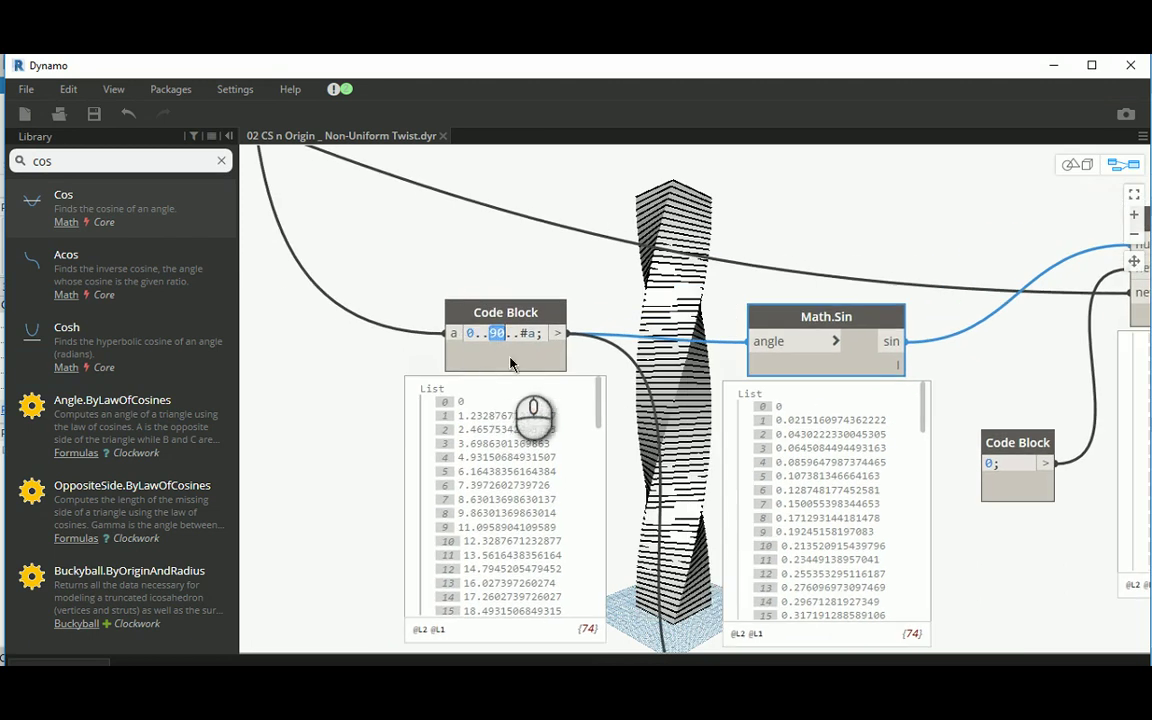
{"action": "double_click", "coordinate": [527, 333]}
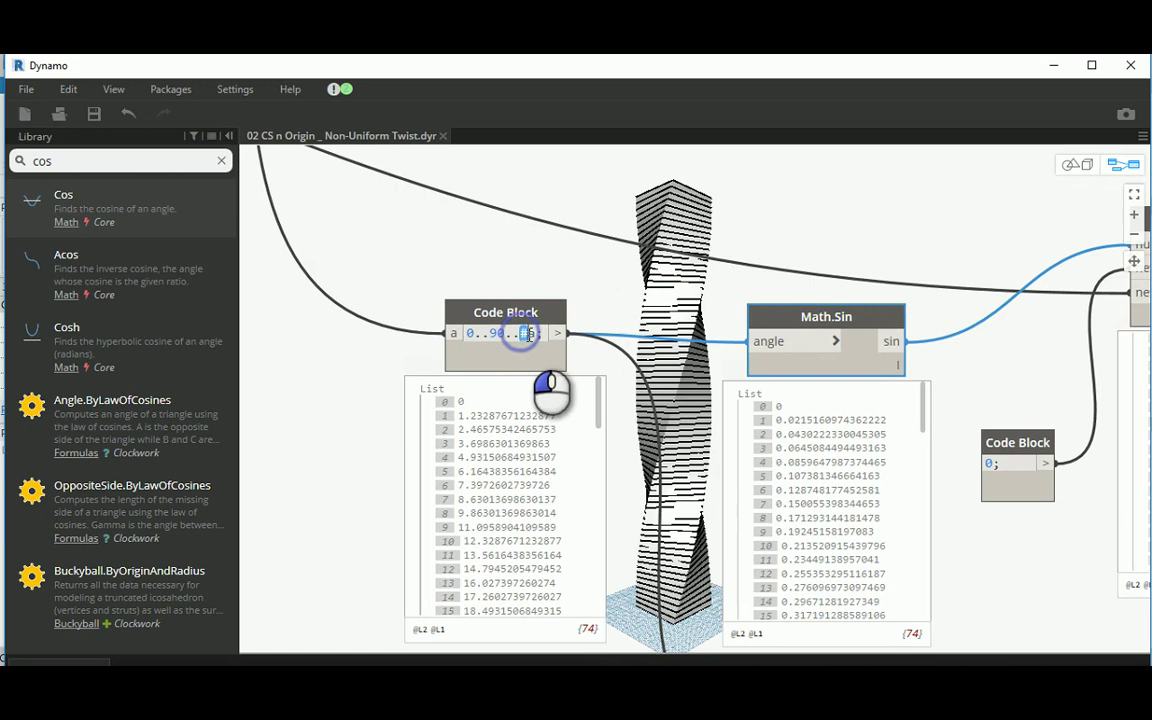
{"action": "scroll", "coordinate": [560, 510], "scroll_direction": "down", "scroll_amount": 5}
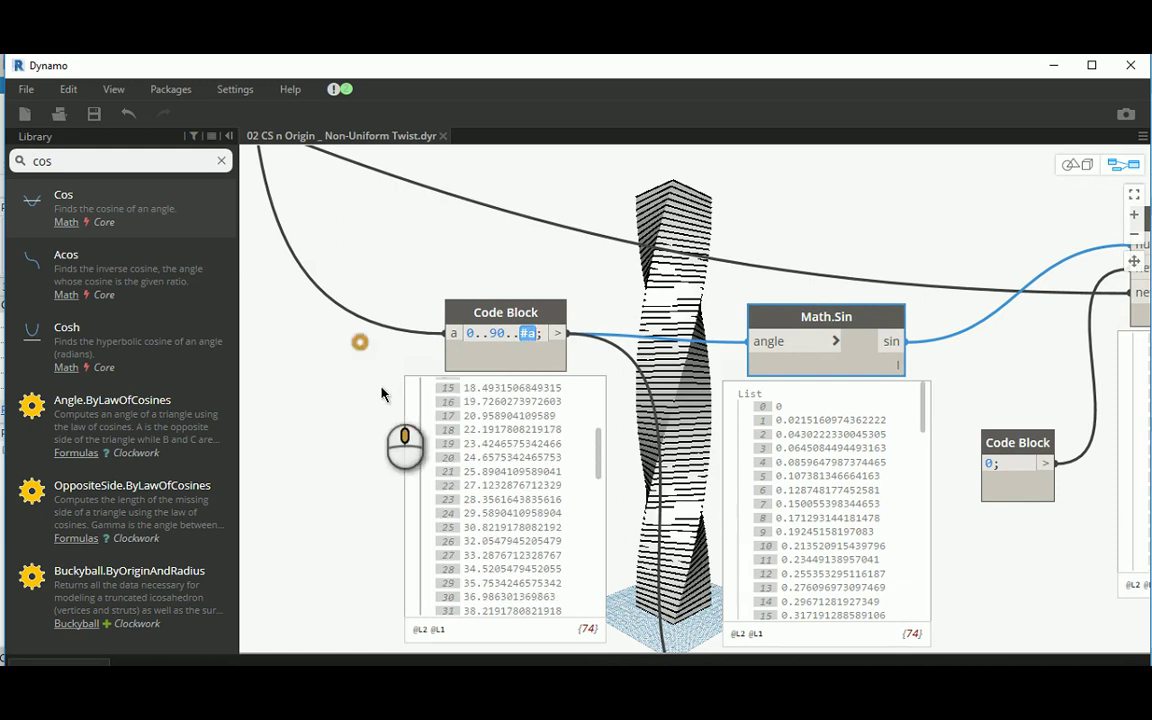
{"action": "scroll", "coordinate": [432, 364], "scroll_direction": "down", "scroll_amount": 6}
{"action": "scroll", "coordinate": [400, 390], "scroll_direction": "up", "scroll_amount": 3}
{"action": "scroll", "coordinate": [488, 470], "scroll_direction": "down", "scroll_amount": 4}
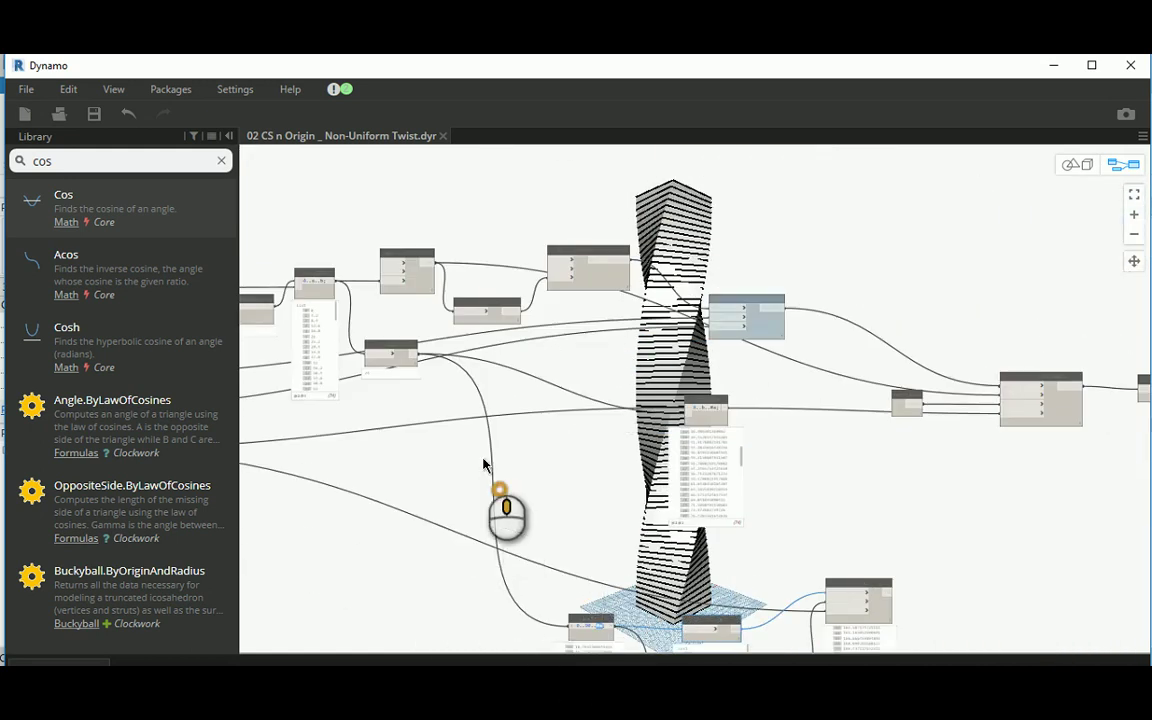
{"action": "scroll", "coordinate": [476, 404], "scroll_direction": "up", "scroll_amount": 4}
{"action": "scroll", "coordinate": [527, 385], "scroll_direction": "up", "scroll_amount": 5}
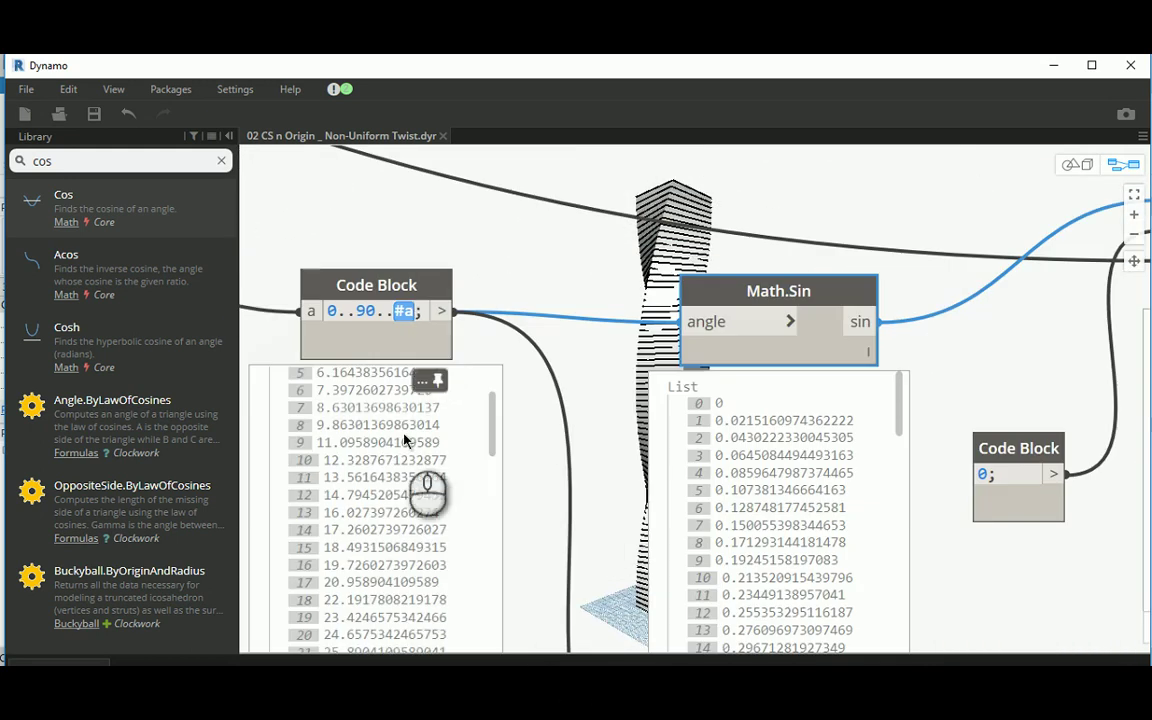
{"action": "scroll", "coordinate": [404, 442], "scroll_direction": "up", "scroll_amount": 3}
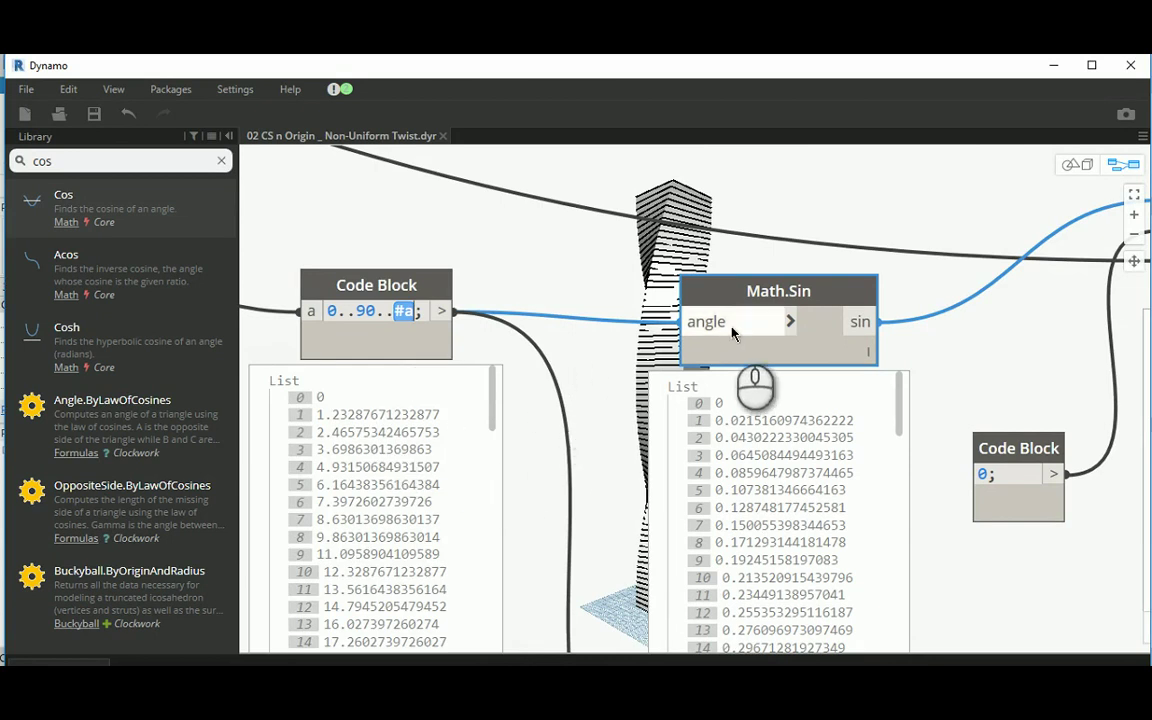
Deselect Math.Sin and scroll its 74-value list to check it reaches 1 at index 73.
{"action": "left_click", "coordinate": [527, 252]}
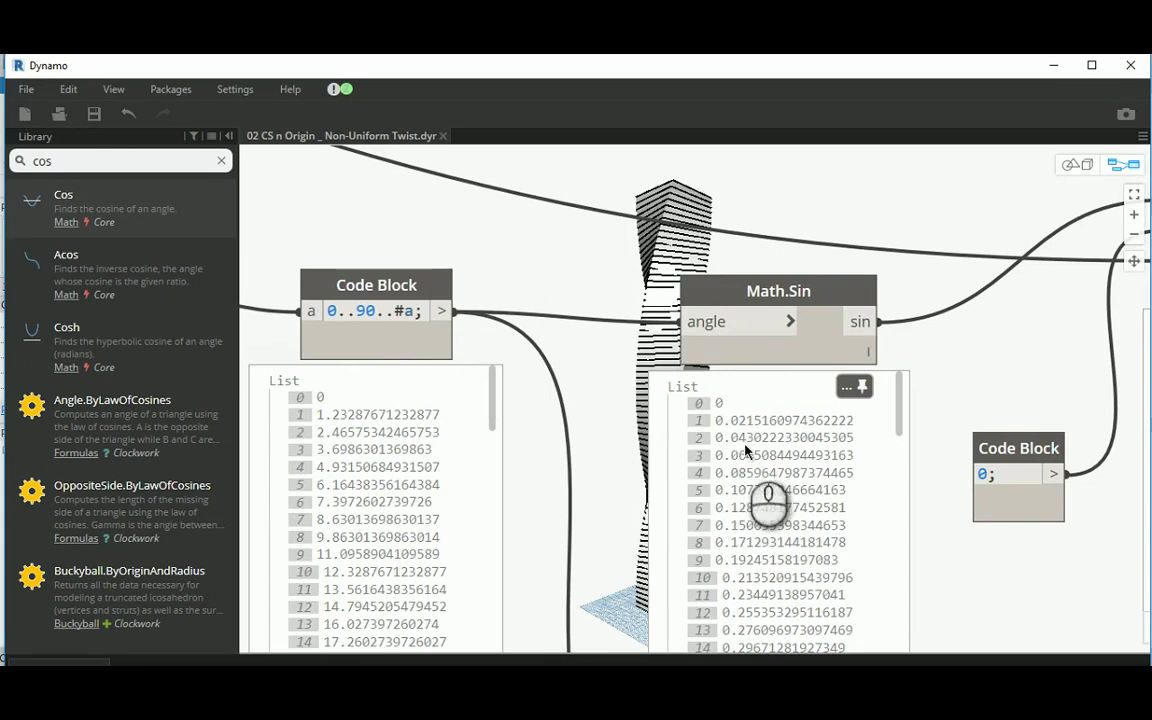
{"action": "scroll", "coordinate": [739, 473], "scroll_direction": "down", "scroll_amount": 19}
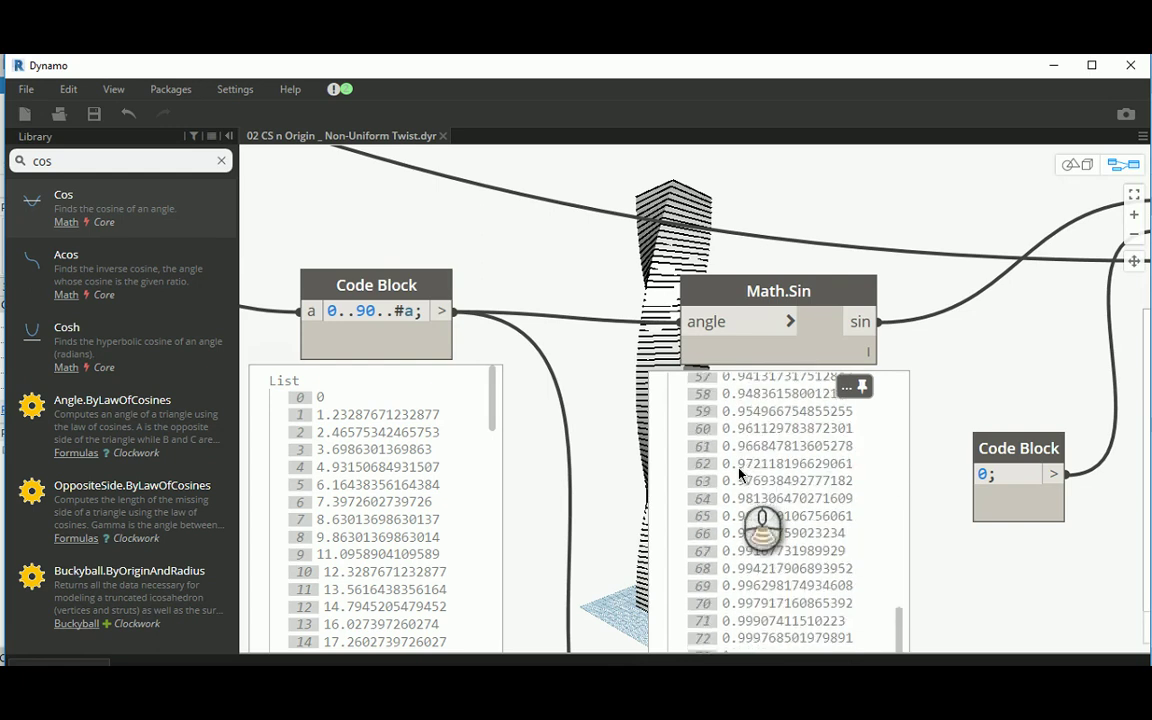
{"action": "middle_click_drag", "start_coordinate": [1024, 583], "coordinate": [919, 430]}
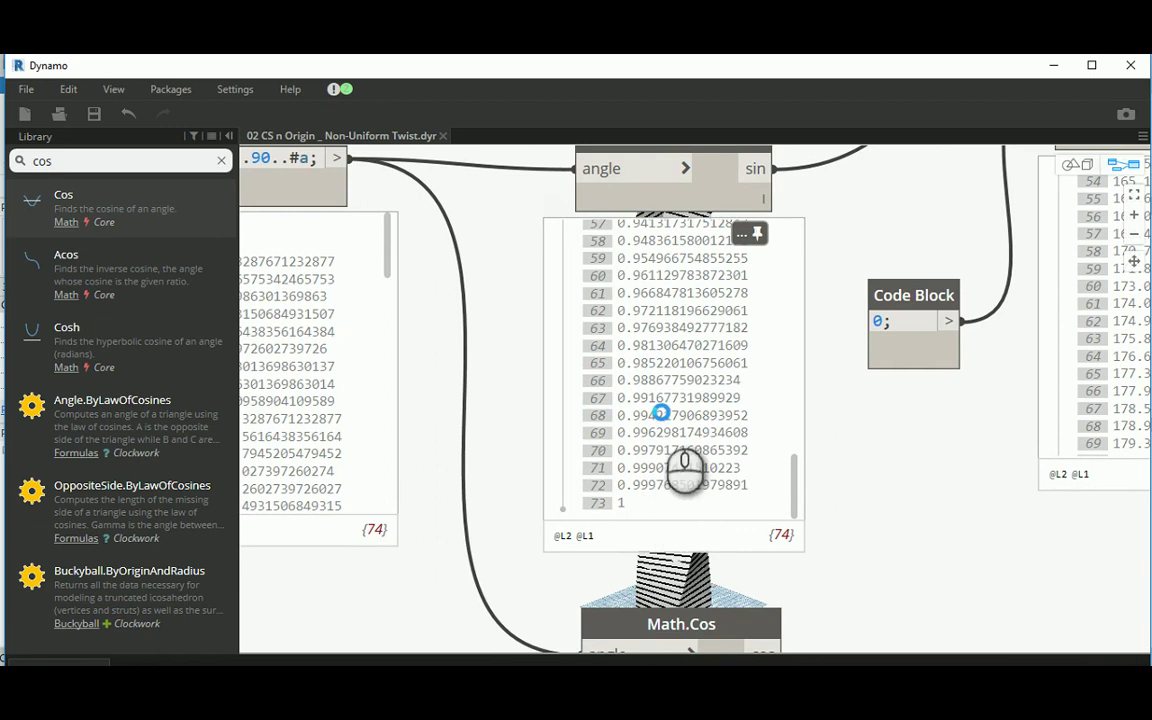
{"action": "scroll", "coordinate": [655, 345], "scroll_direction": "up", "scroll_amount": 10}
{"action": "scroll", "coordinate": [655, 345], "scroll_direction": "up", "scroll_amount": 8}
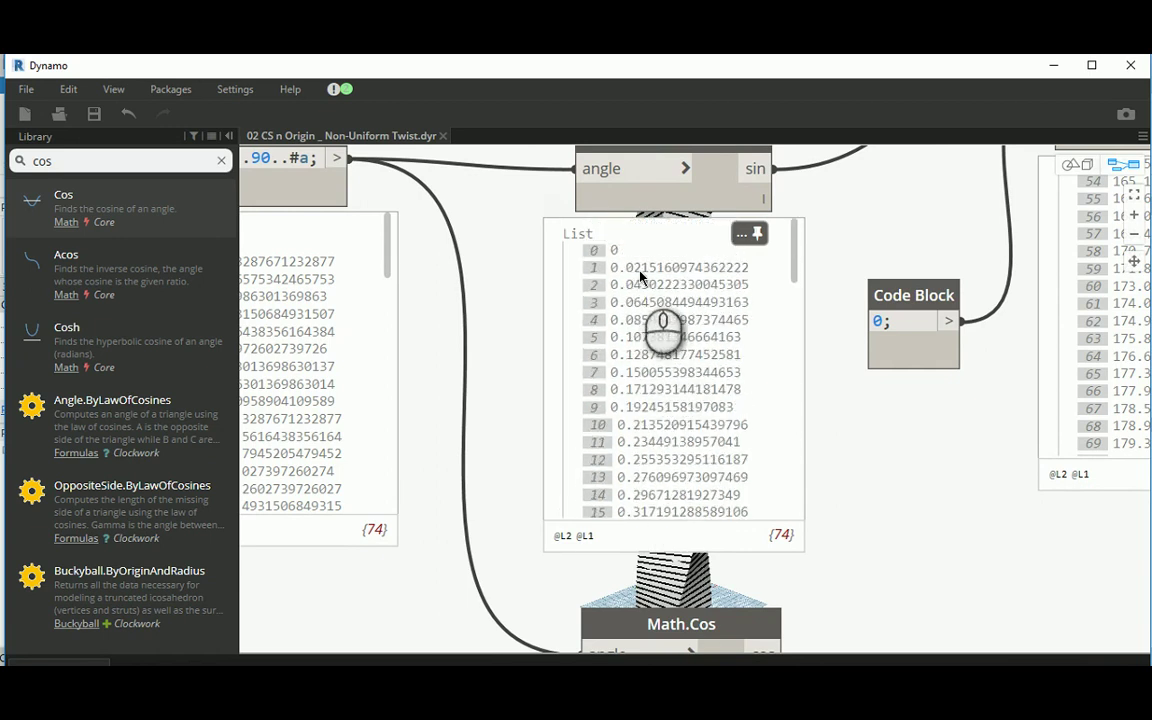
{"action": "scroll", "coordinate": [640, 277], "scroll_direction": "down", "scroll_amount": 9}
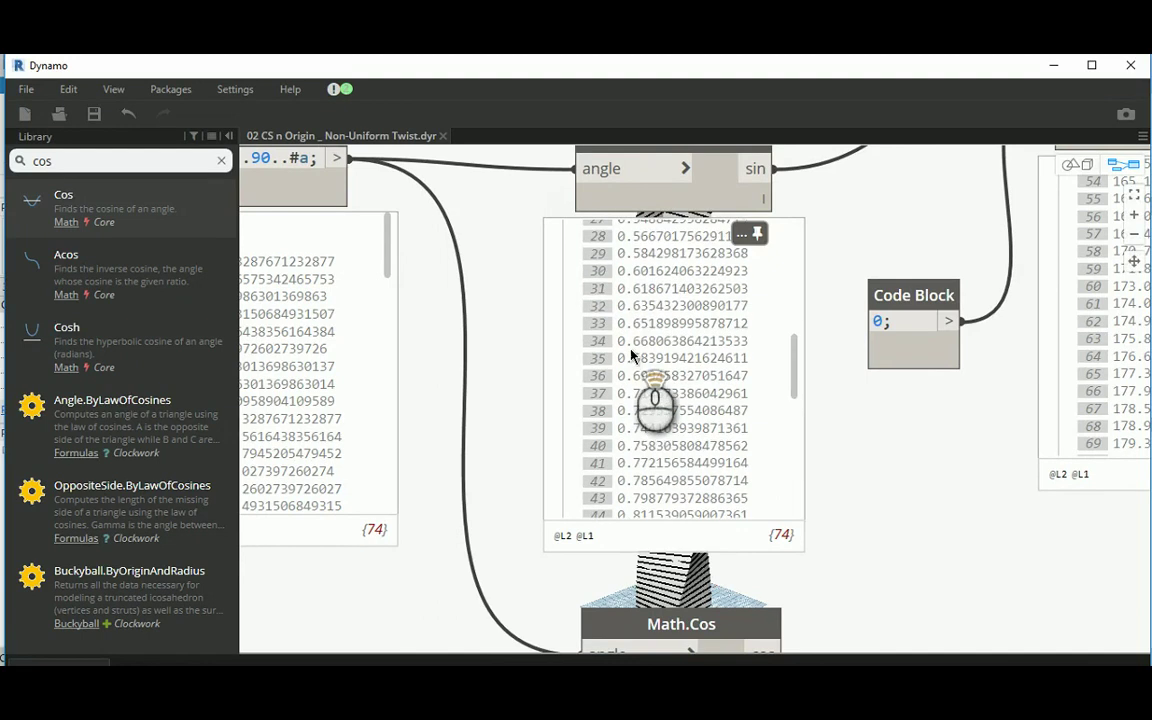
{"action": "scroll", "coordinate": [631, 355], "scroll_direction": "up", "scroll_amount": 6}
{"action": "scroll", "coordinate": [671, 533], "scroll_direction": "down", "scroll_amount": 2}
{"action": "scroll", "coordinate": [655, 492], "scroll_direction": "down", "scroll_amount": 3}
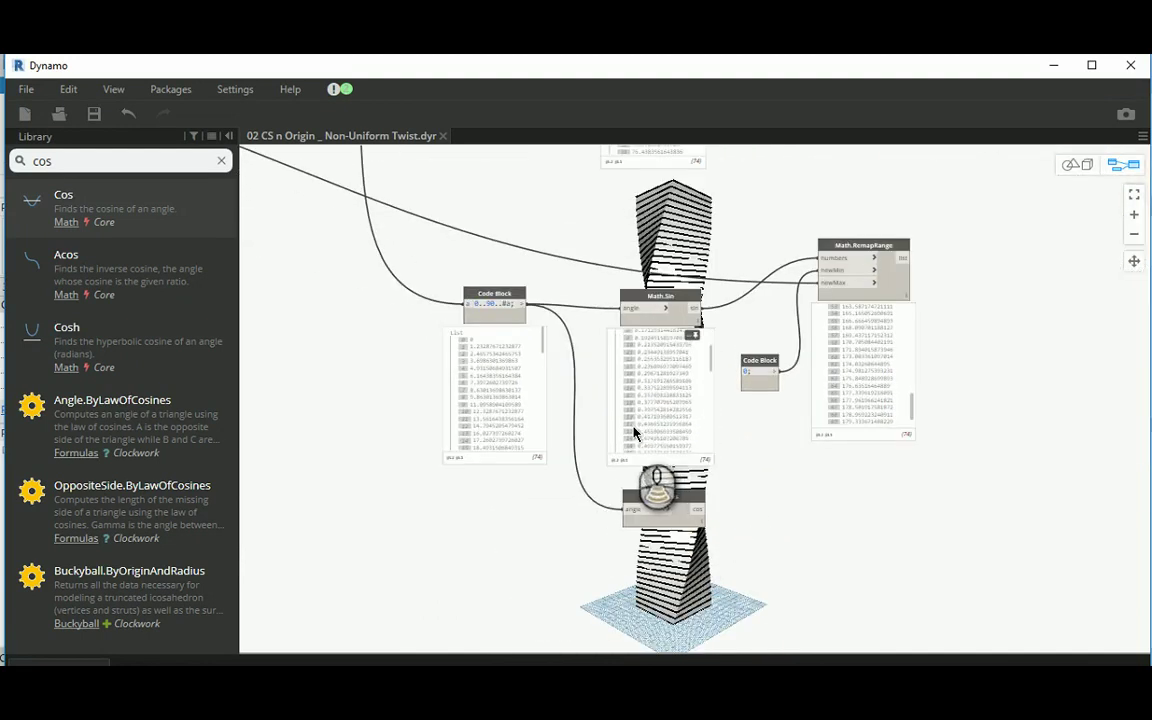
{"action": "scroll", "coordinate": [577, 435], "scroll_direction": "up", "scroll_amount": 5}
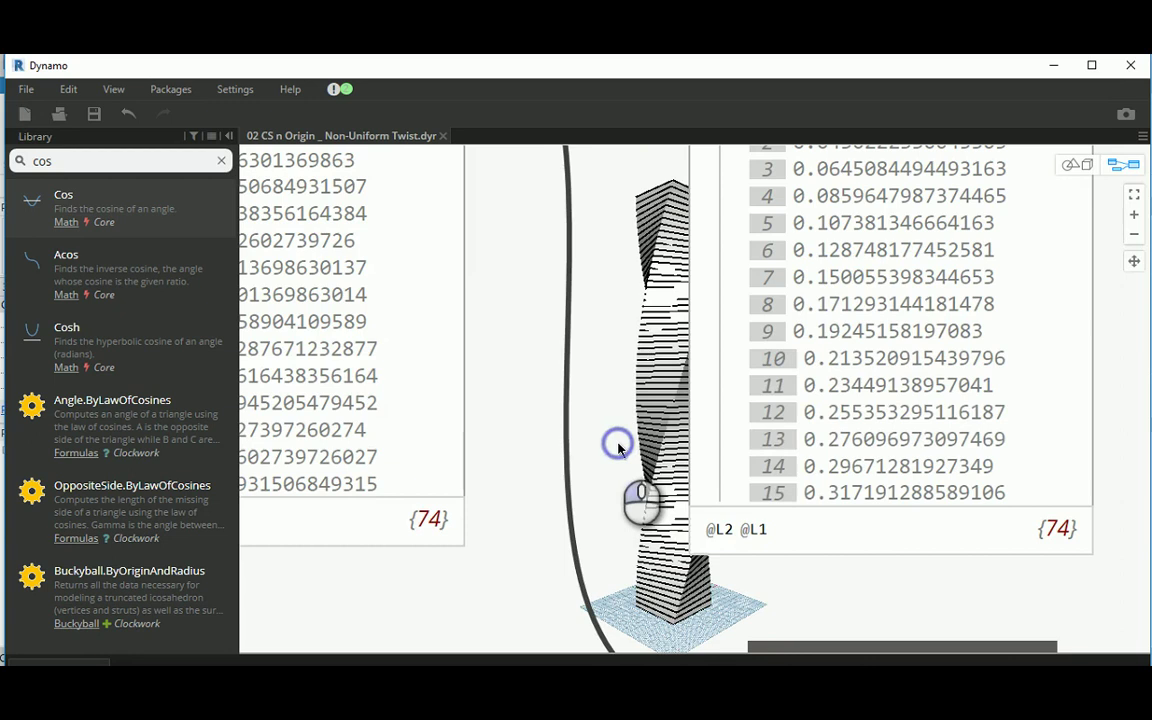
{"action": "scroll", "coordinate": [618, 448], "scroll_direction": "down", "scroll_amount": 5}
{"action": "scroll", "coordinate": [647, 374], "scroll_direction": "up", "scroll_amount": 5}
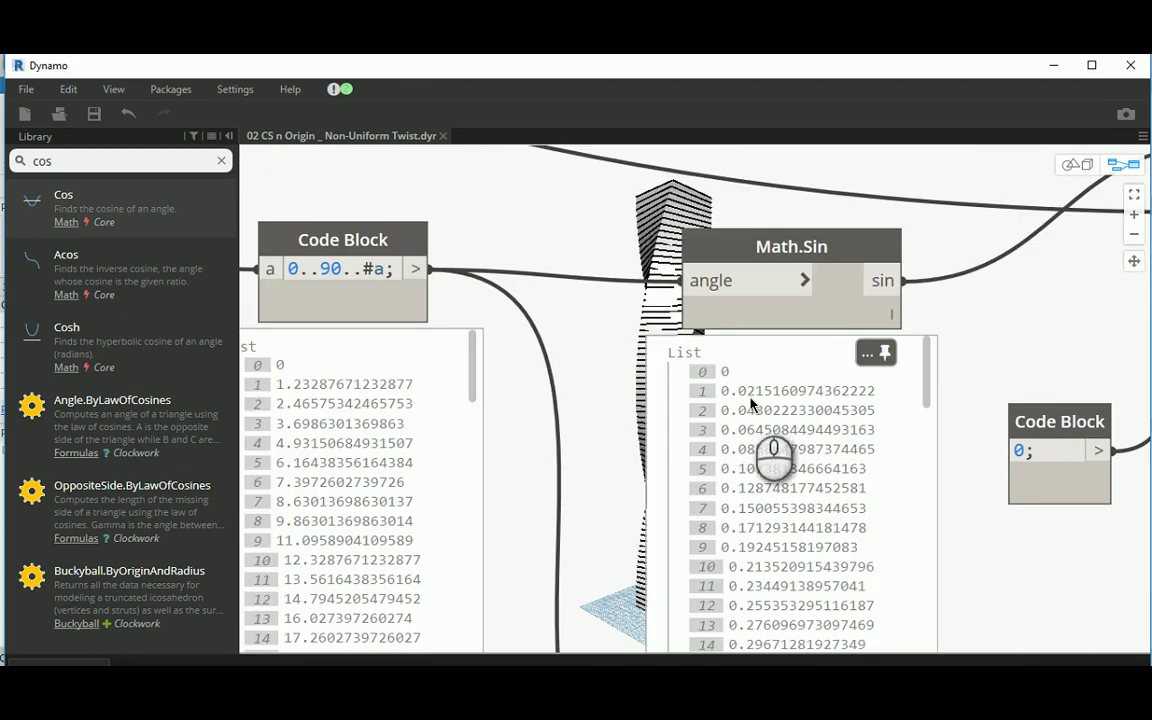
{"action": "scroll", "coordinate": [741, 452], "scroll_direction": "down", "scroll_amount": 4}
{"action": "scroll", "coordinate": [741, 452], "scroll_direction": "down", "scroll_amount": 15}
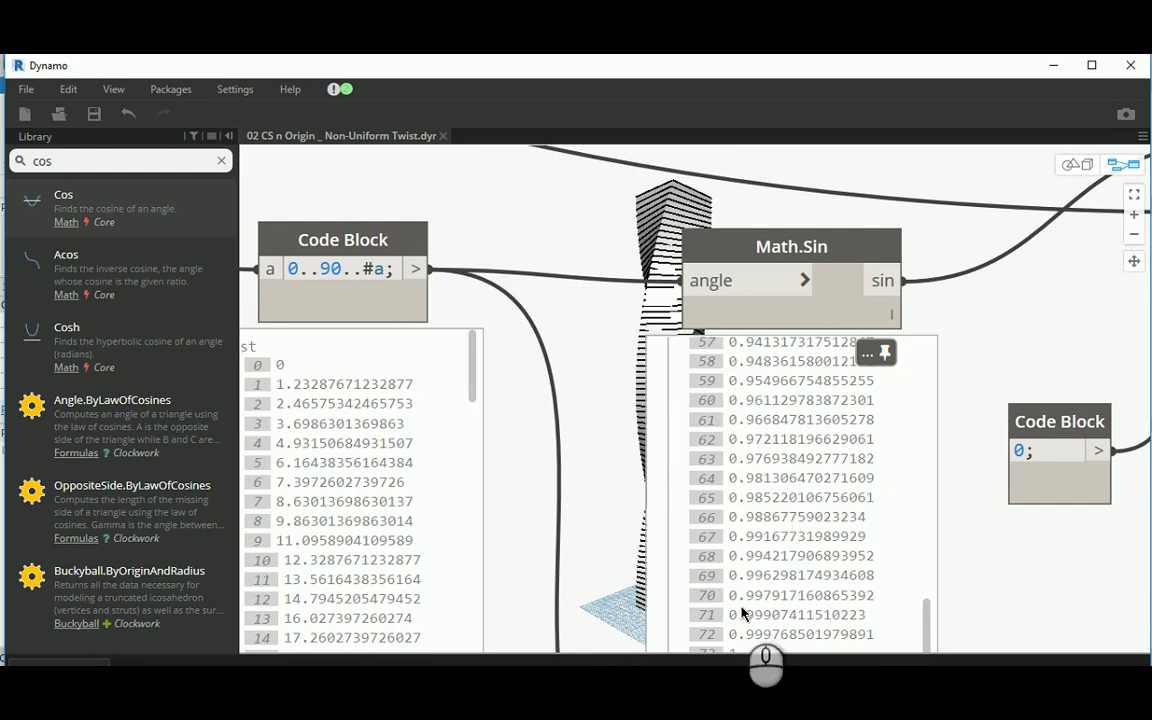
{"action": "scroll", "coordinate": [614, 420], "scroll_direction": "down", "scroll_amount": 5}
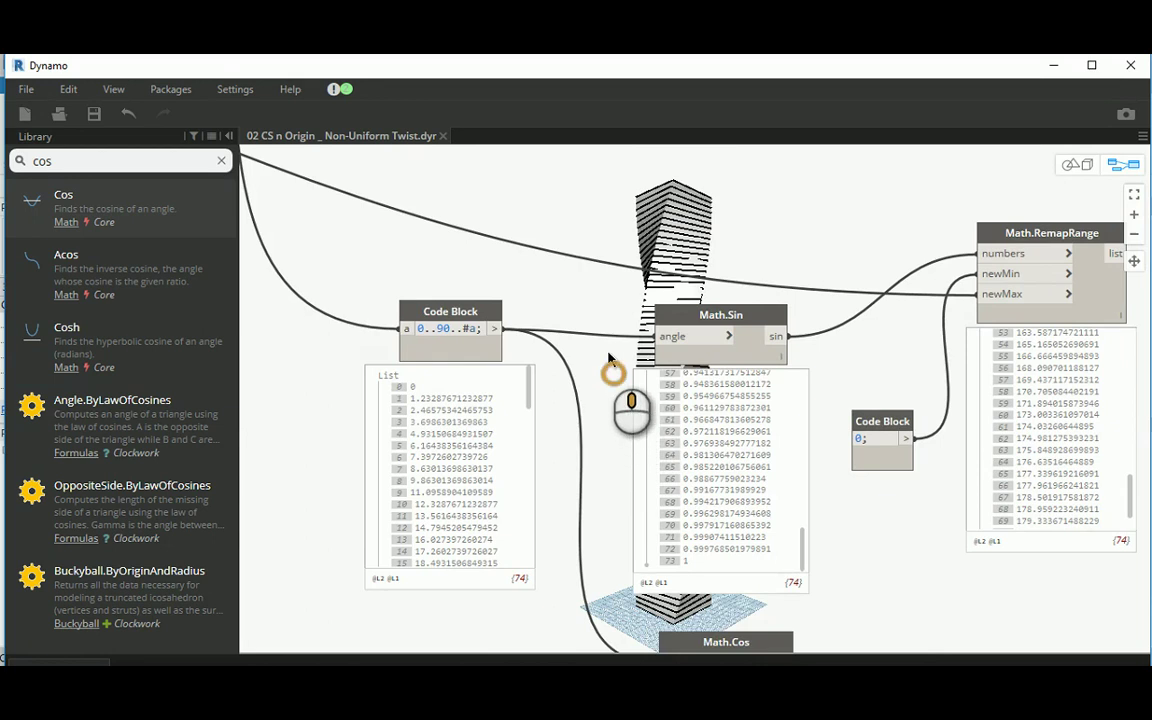
{"action": "middle_click_drag", "start_coordinate": [608, 358], "coordinate": [564, 312]}
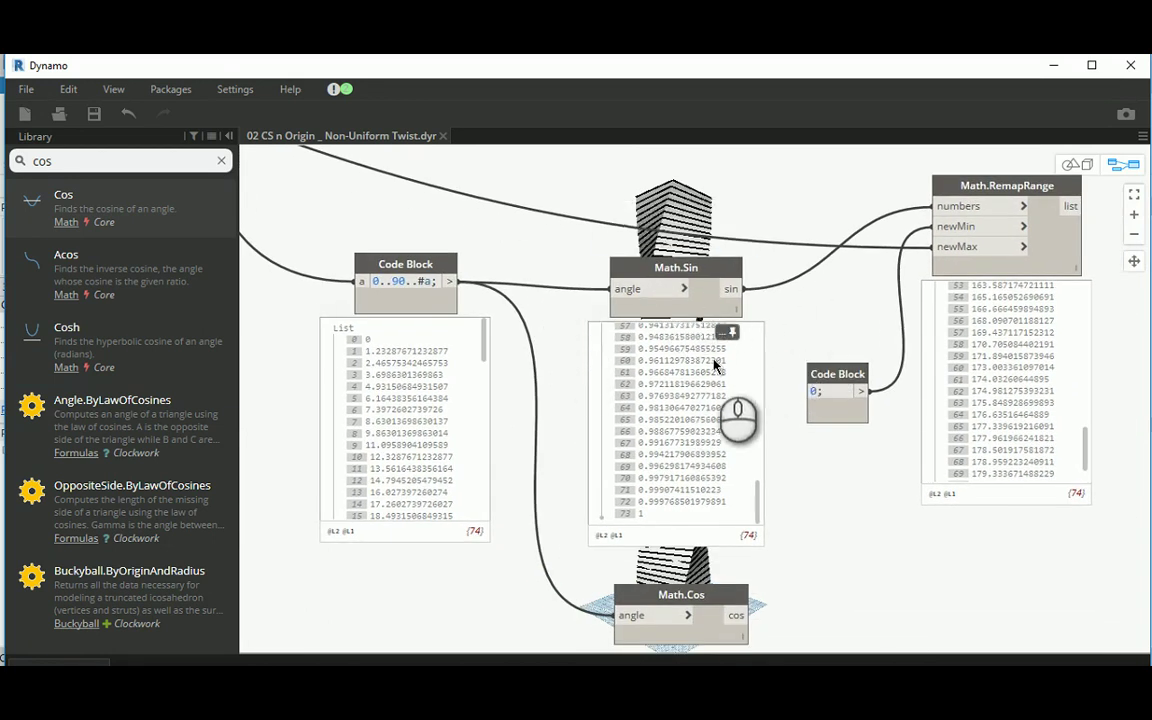
{"action": "scroll", "coordinate": [655, 405], "scroll_direction": "up", "scroll_amount": 4}
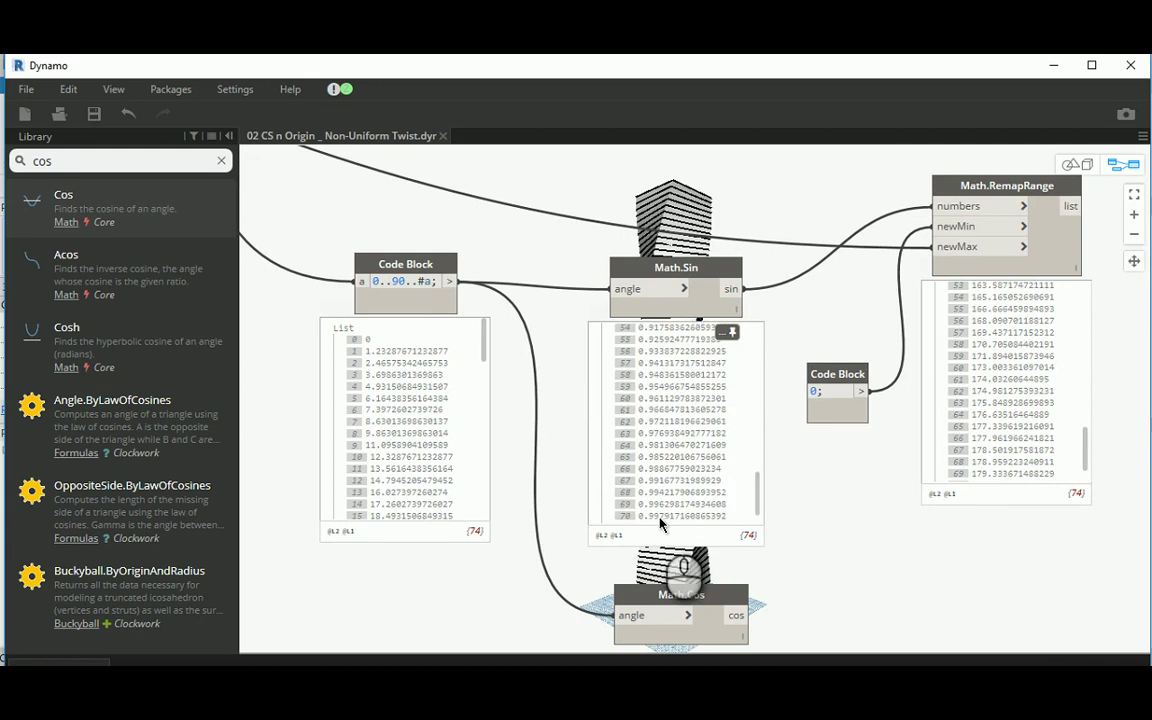
{"action": "scroll", "coordinate": [655, 450], "scroll_direction": "down", "scroll_amount": 3}
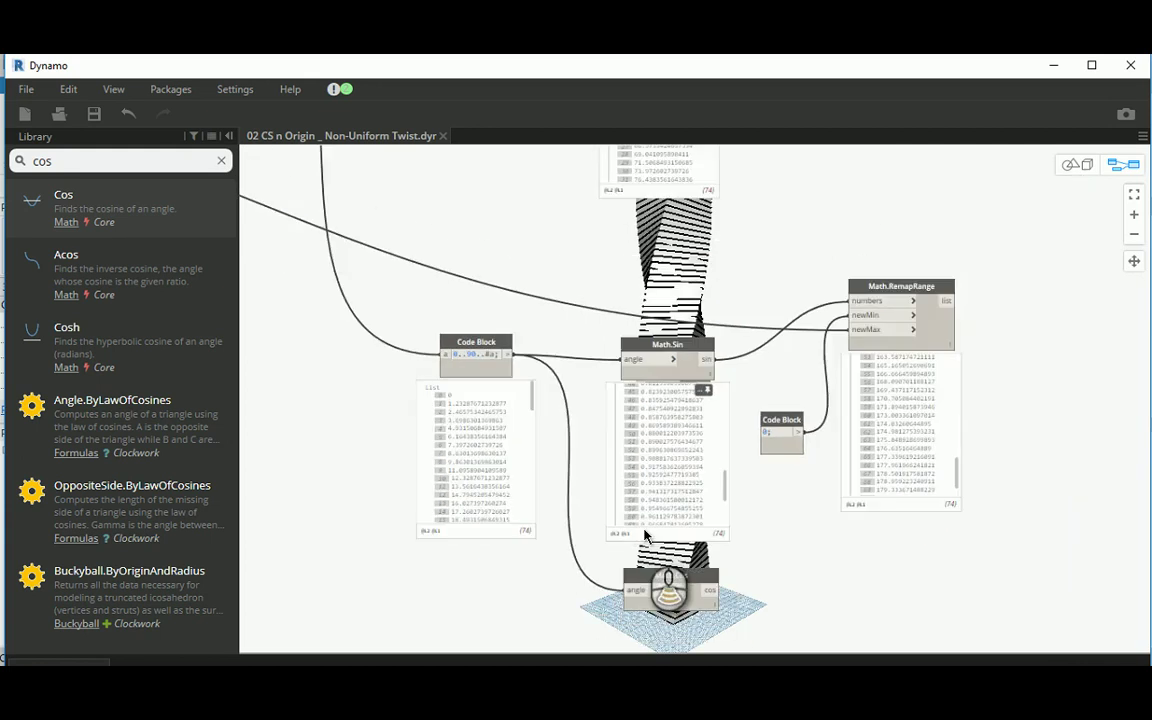
{"action": "scroll", "coordinate": [560, 480], "scroll_direction": "up", "scroll_amount": 2}
{"action": "scroll", "coordinate": [593, 463], "scroll_direction": "up", "scroll_amount": 3}
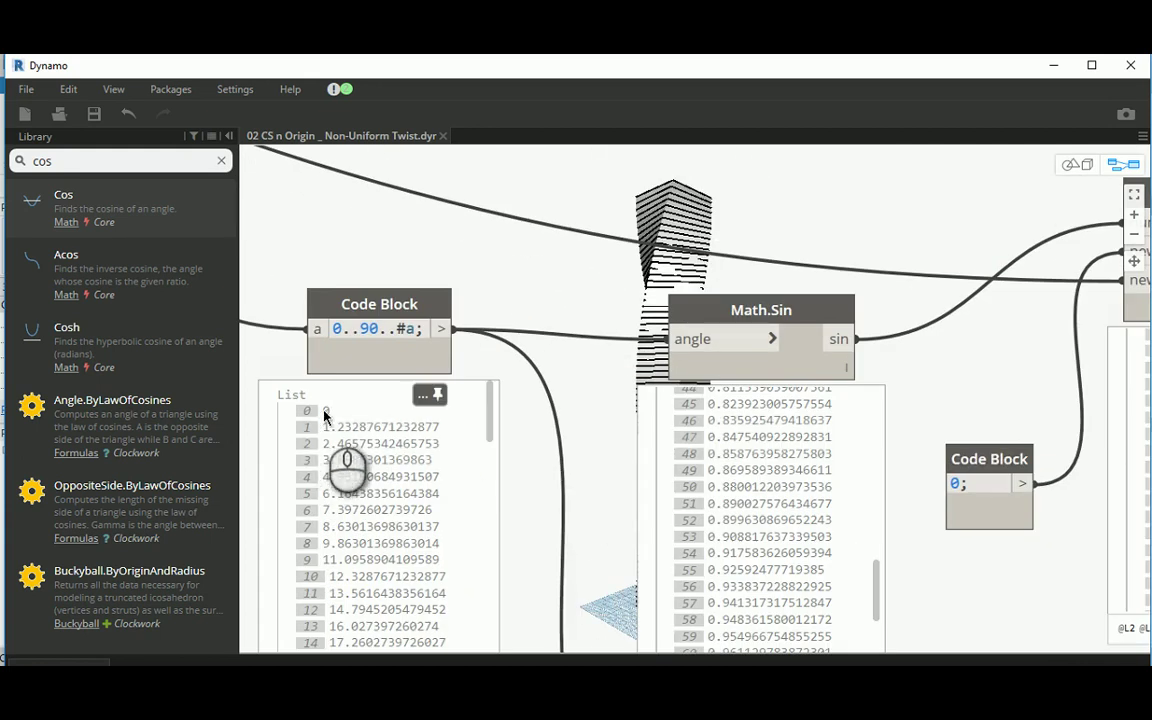
{"action": "middle_click_drag", "start_coordinate": [600, 469], "coordinate": [634, 302]}
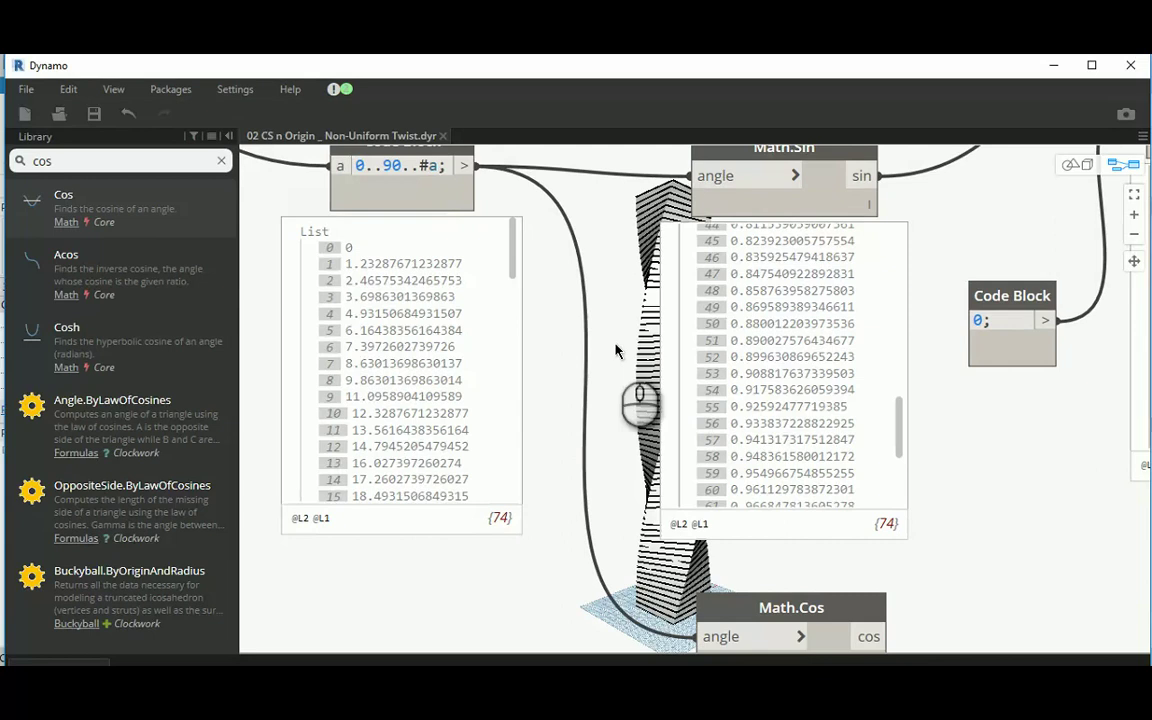
{"action": "middle_click_drag", "start_coordinate": [605, 345], "coordinate": [757, 368]}
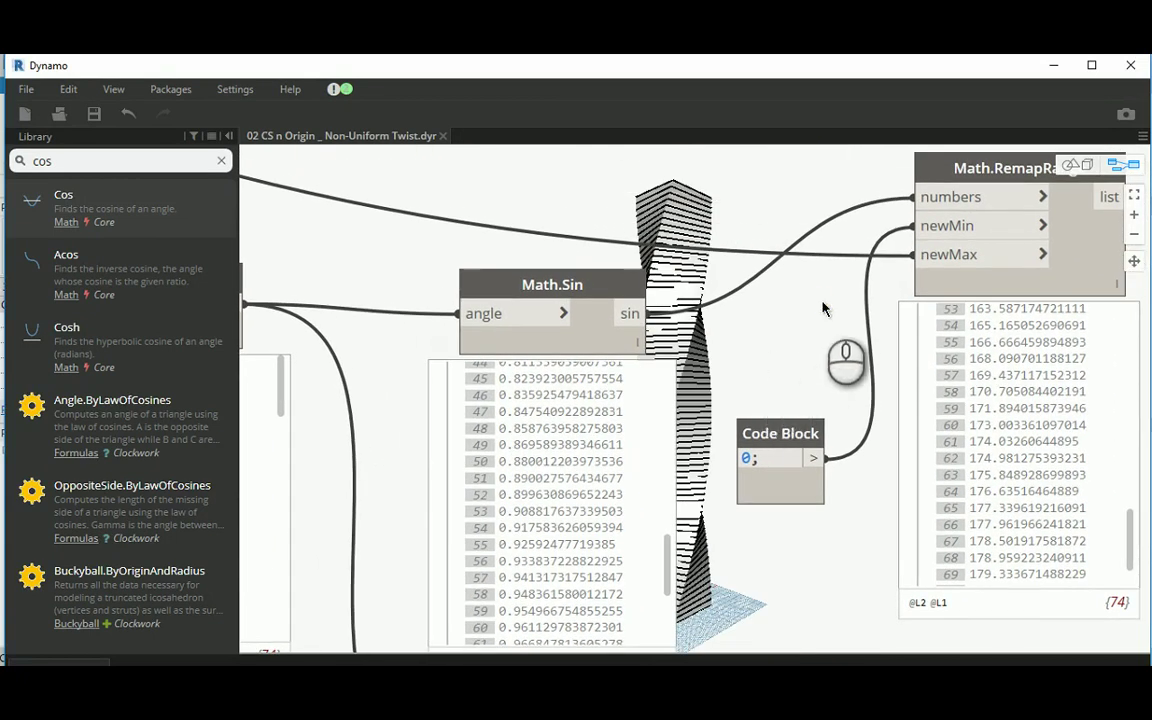
{"action": "middle_click_drag", "start_coordinate": [826, 261], "coordinate": [729, 364]}
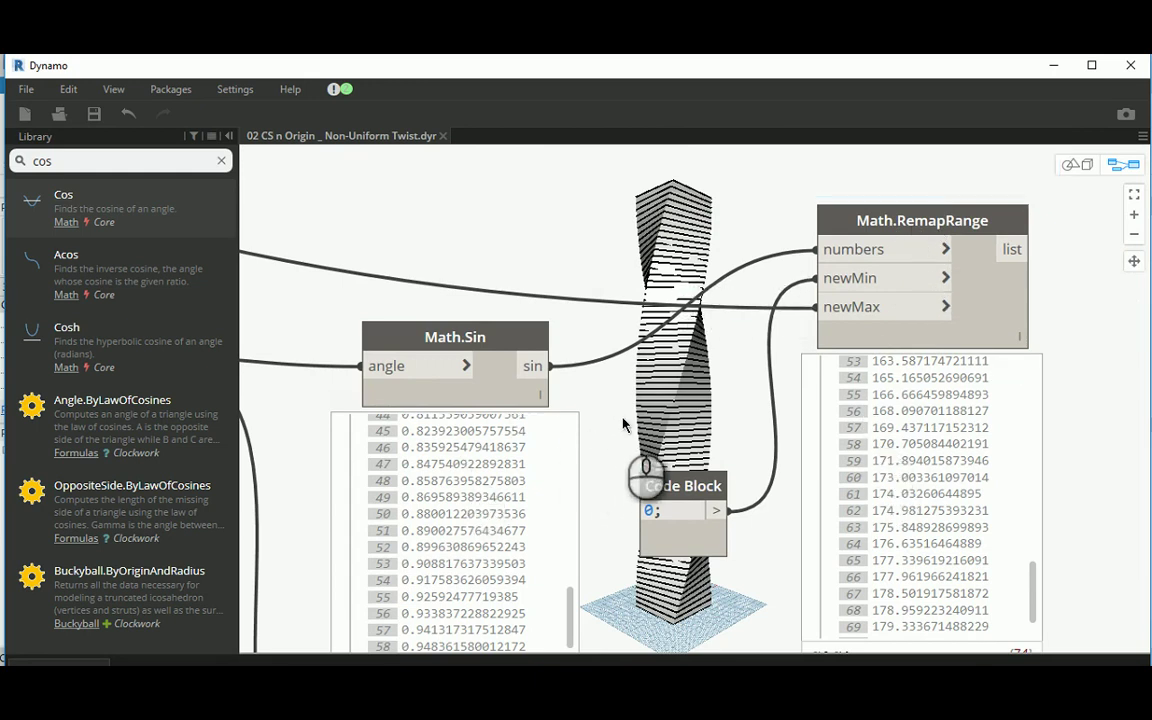
{"action": "middle_click_drag", "start_coordinate": [625, 424], "coordinate": [615, 354]}
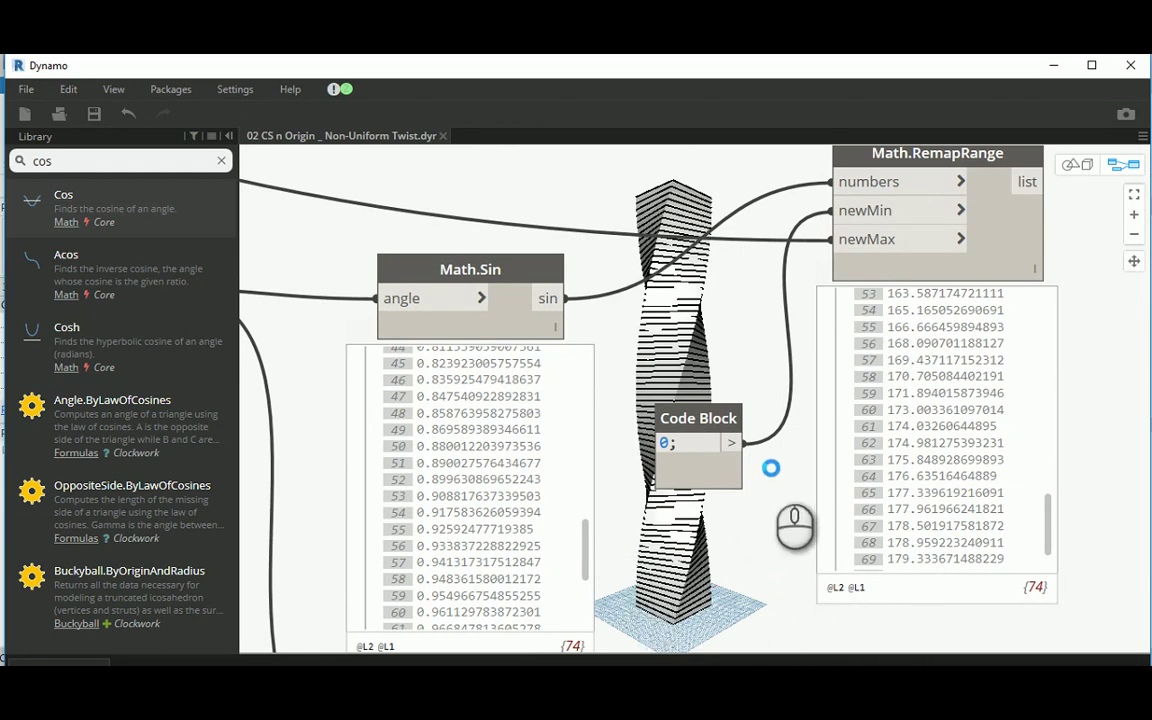
{"action": "scroll", "coordinate": [526, 292], "scroll_direction": "down", "scroll_amount": 3}
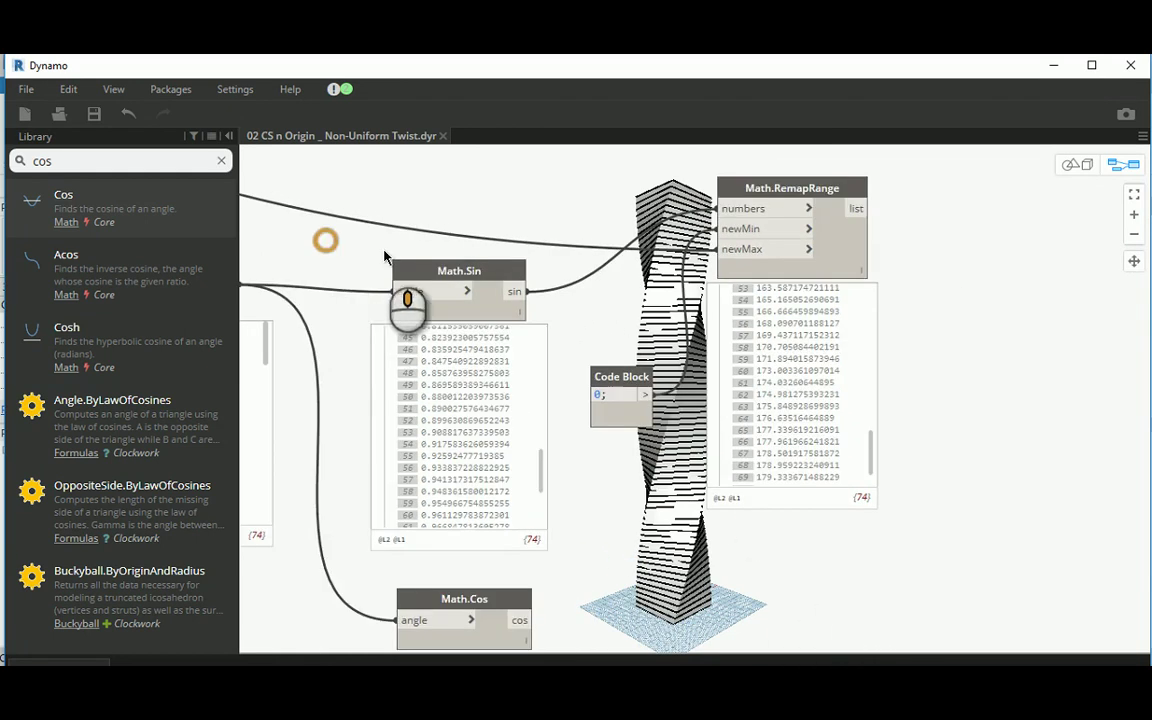
{"action": "middle_click_drag", "start_coordinate": [382, 248], "coordinate": [590, 290]}
{"action": "scroll", "coordinate": [518, 290], "scroll_direction": "up", "scroll_amount": 3}
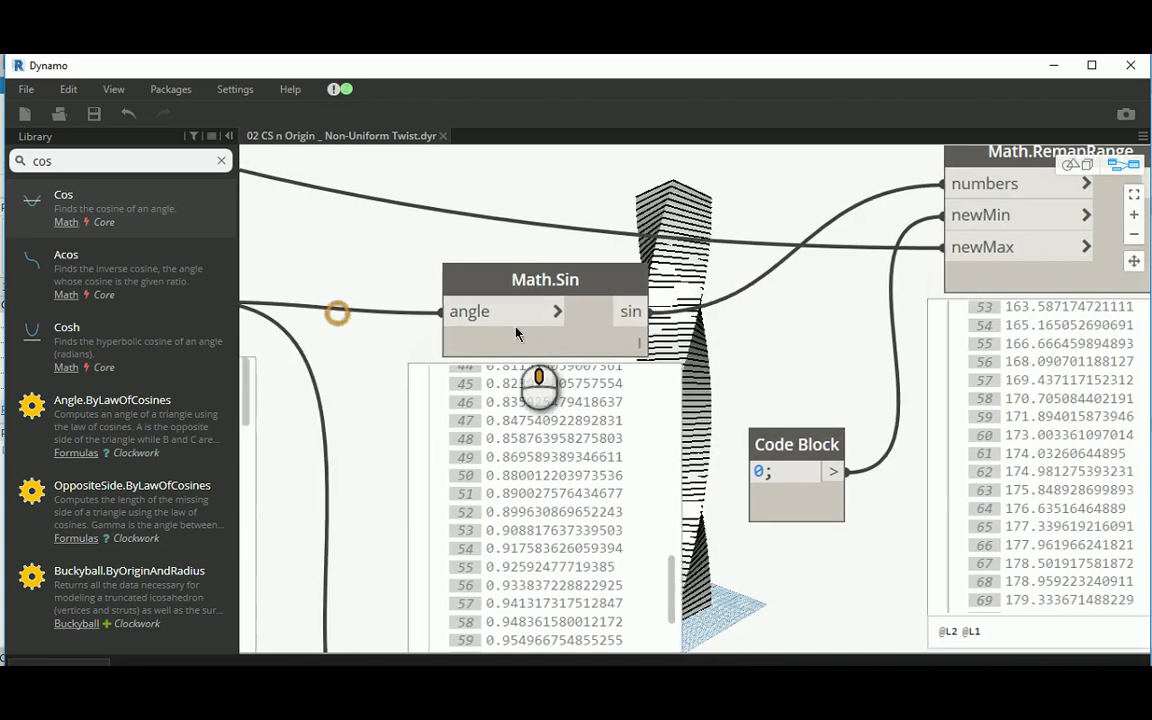
{"action": "middle_click_drag", "start_coordinate": [516, 336], "coordinate": [703, 357]}
{"action": "scroll", "coordinate": [645, 430], "scroll_direction": "down", "scroll_amount": 5}
{"action": "scroll", "coordinate": [395, 278], "scroll_direction": "down", "scroll_amount": 5}
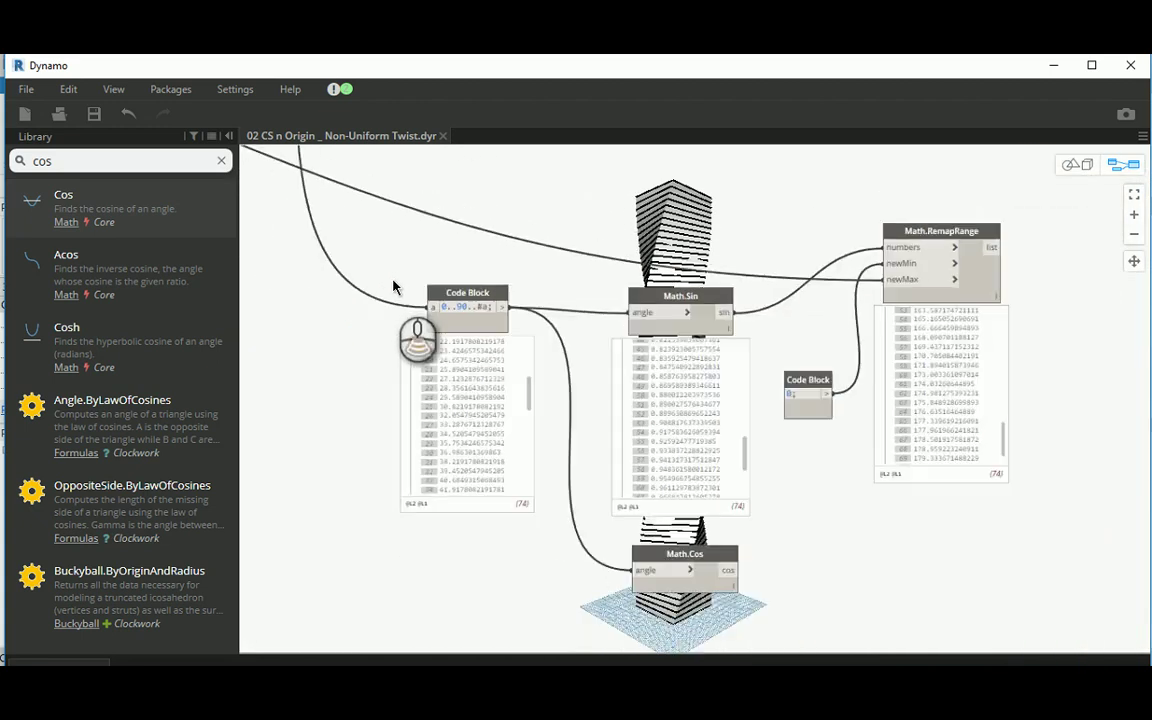
{"action": "scroll", "coordinate": [882, 442], "scroll_direction": "up", "scroll_amount": 3}
{"action": "scroll", "coordinate": [432, 321], "scroll_direction": "up", "scroll_amount": 3}
{"action": "scroll", "coordinate": [617, 386], "scroll_direction": "up", "scroll_amount": 3}
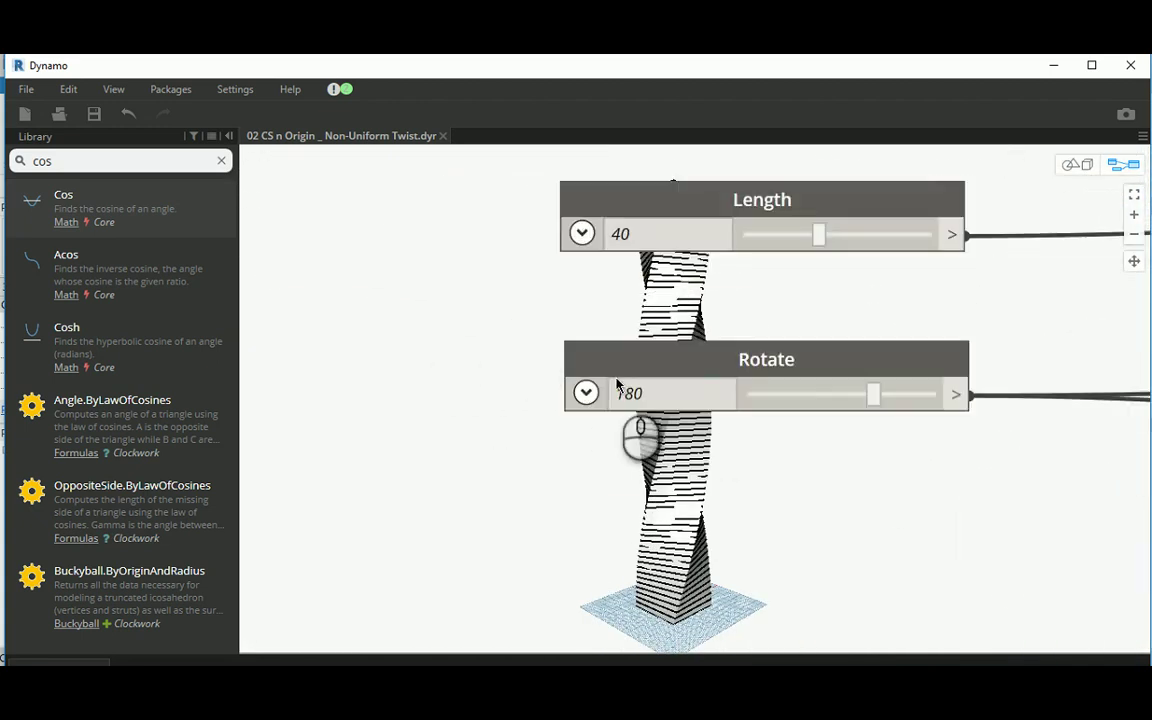
{"action": "scroll", "coordinate": [595, 378], "scroll_direction": "down", "scroll_amount": 5}
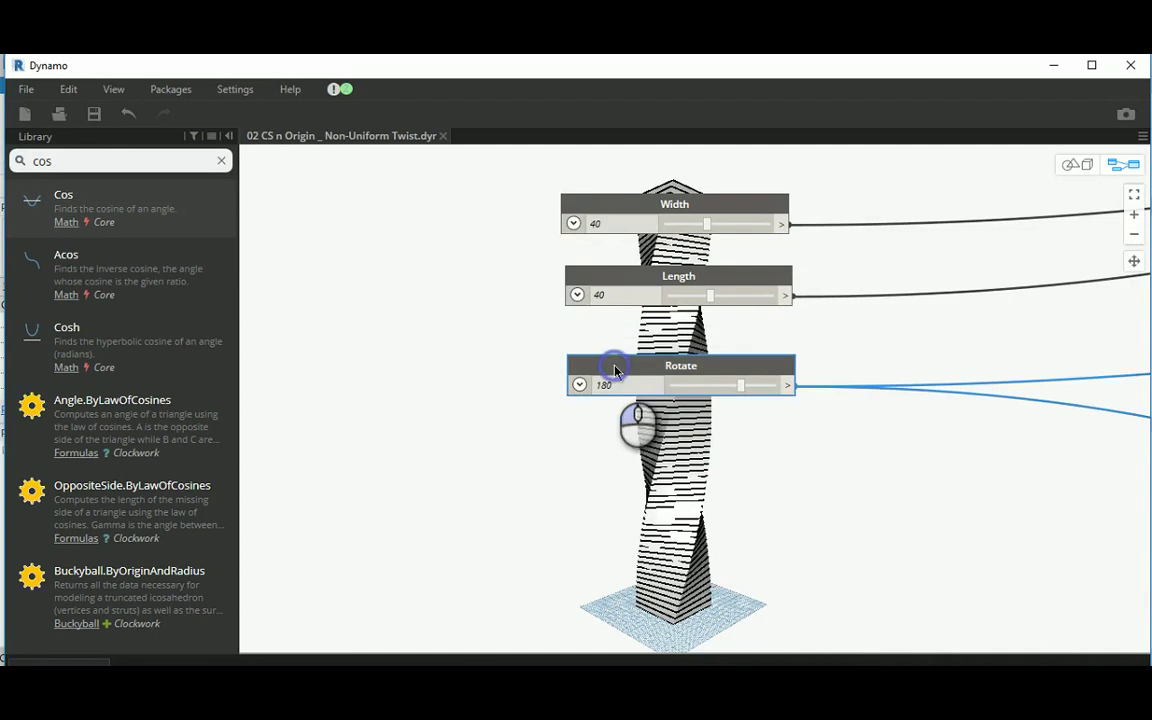
{"action": "scroll", "coordinate": [507, 420], "scroll_direction": "down", "scroll_amount": 5}
{"action": "scroll", "coordinate": [792, 389], "scroll_direction": "up", "scroll_amount": 3}
{"action": "scroll", "coordinate": [478, 380], "scroll_direction": "up", "scroll_amount": 3}
{"action": "scroll", "coordinate": [679, 432], "scroll_direction": "up", "scroll_amount": 3}
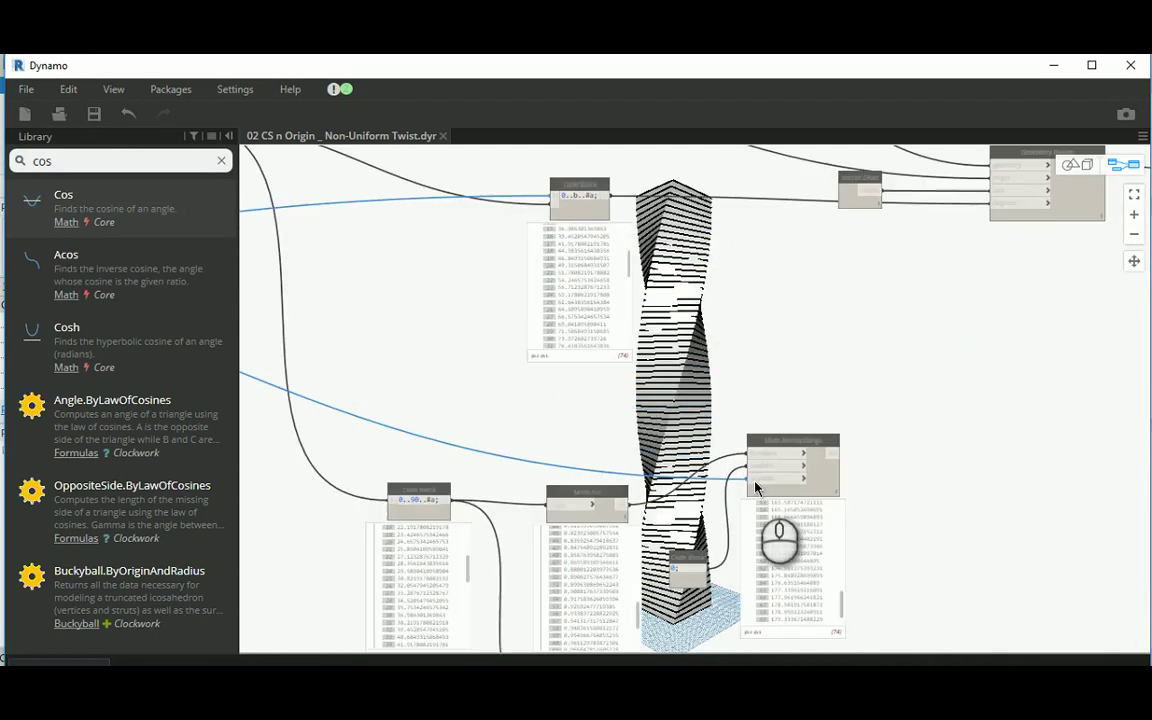
{"action": "scroll", "coordinate": [755, 500], "scroll_direction": "up", "scroll_amount": 3}
{"action": "scroll", "coordinate": [754, 500], "scroll_direction": "up", "scroll_amount": 3}
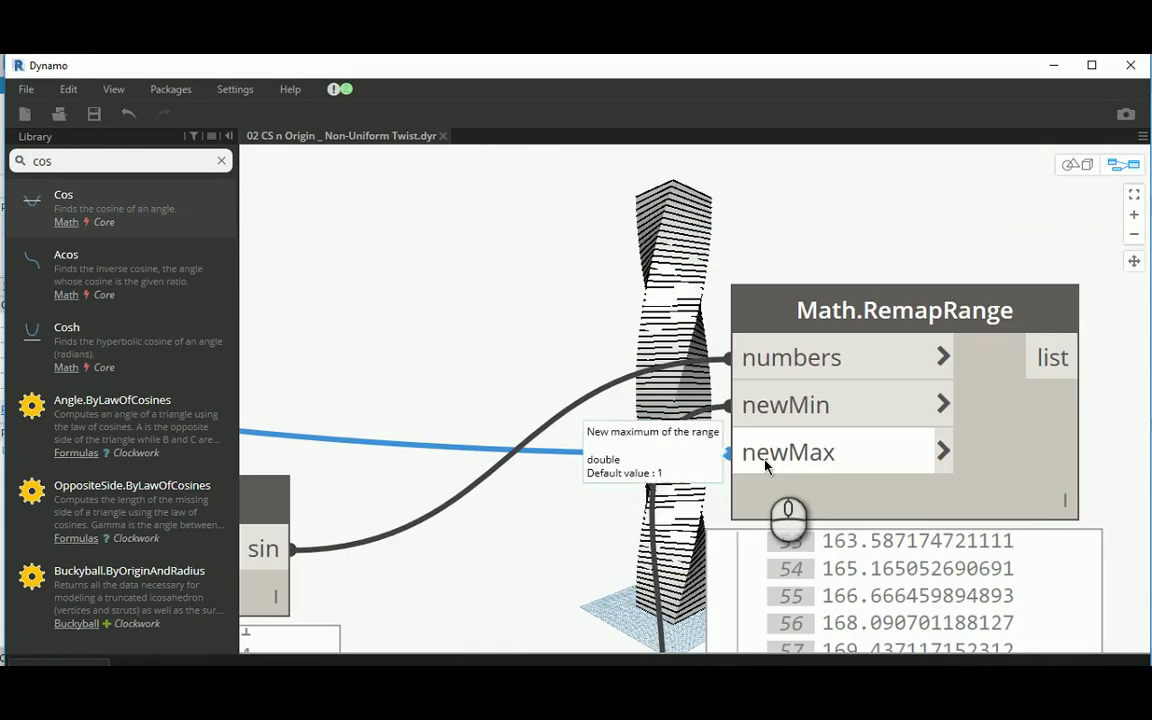
{"action": "scroll", "coordinate": [762, 445], "scroll_direction": "down", "scroll_amount": 2}
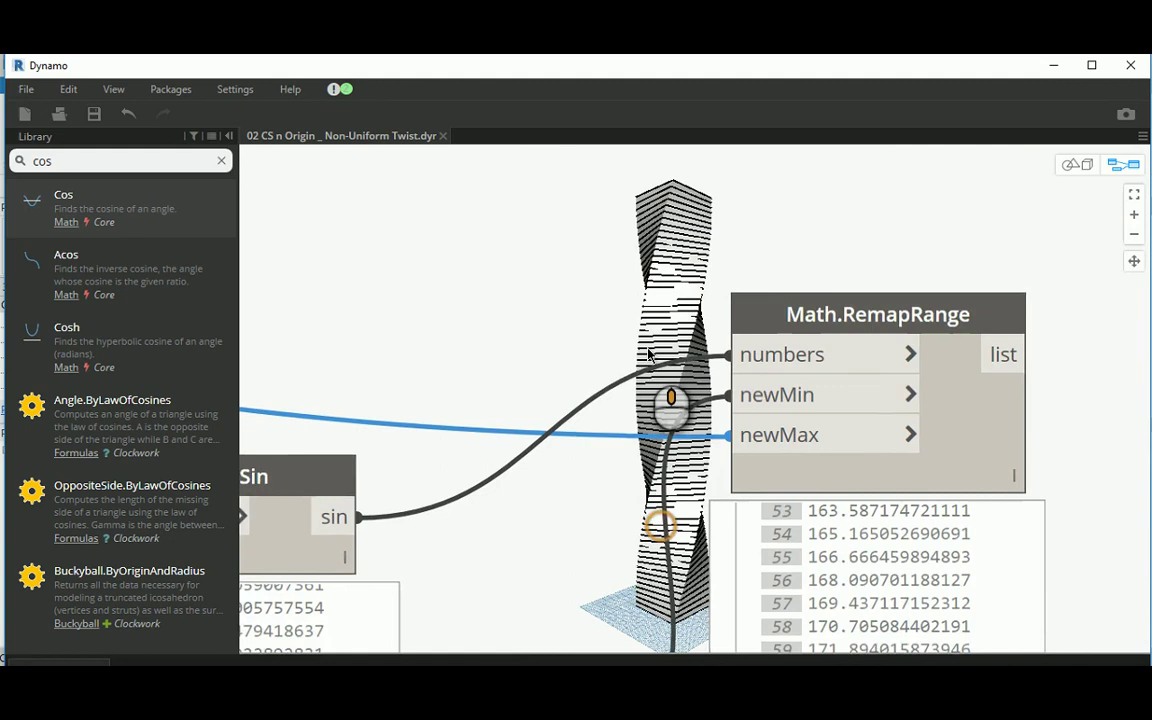
{"action": "middle_click_drag", "start_coordinate": [659, 513], "coordinate": [647, 335]}
{"action": "scroll", "coordinate": [609, 448], "scroll_direction": "down", "scroll_amount": 2}
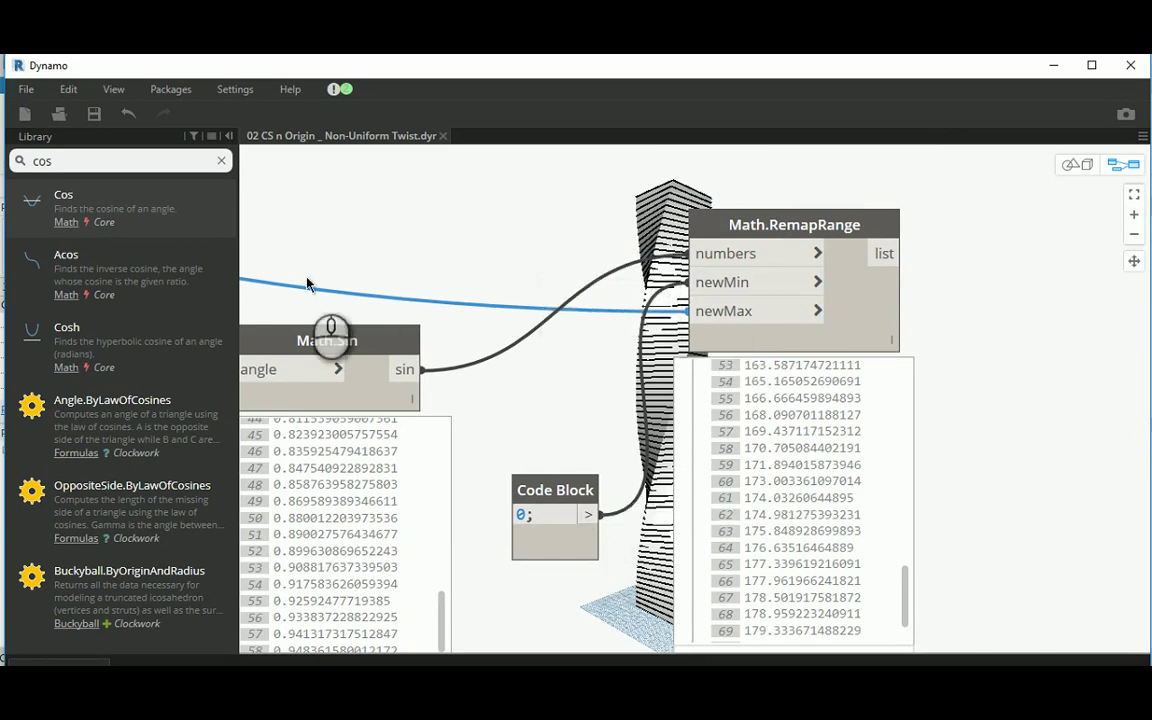
{"action": "scroll", "coordinate": [855, 540], "scroll_direction": "down", "scroll_amount": 2}
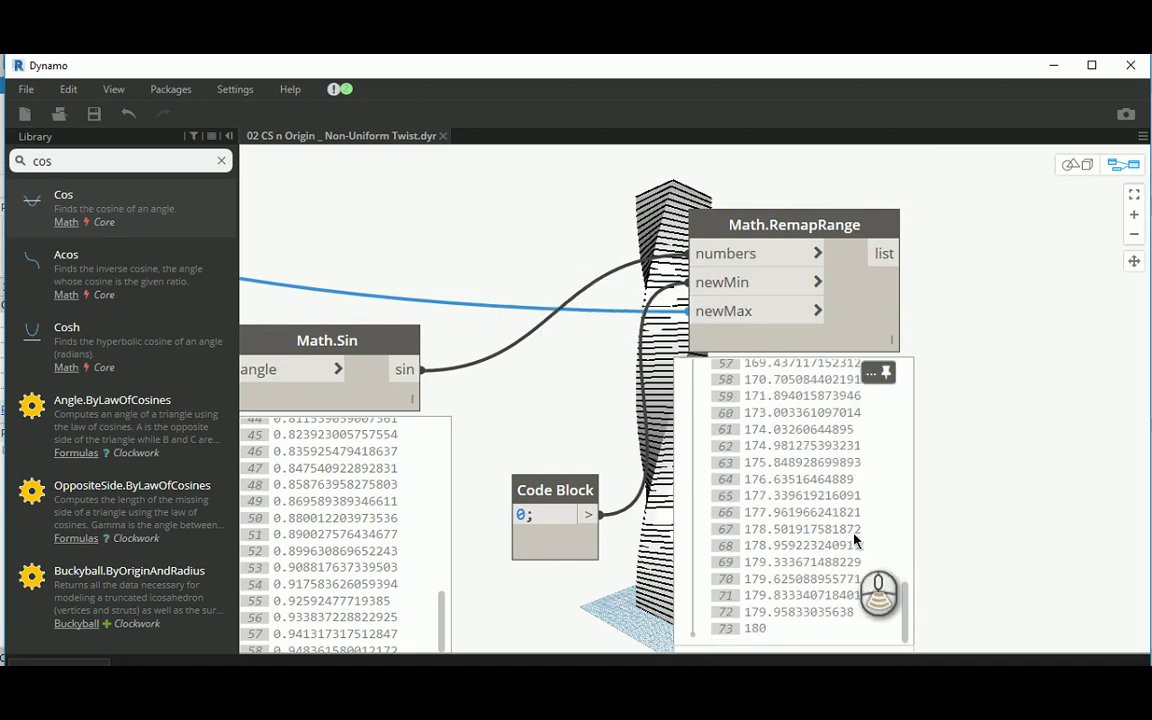
{"action": "middle_click_drag", "start_coordinate": [529, 359], "coordinate": [581, 316]}
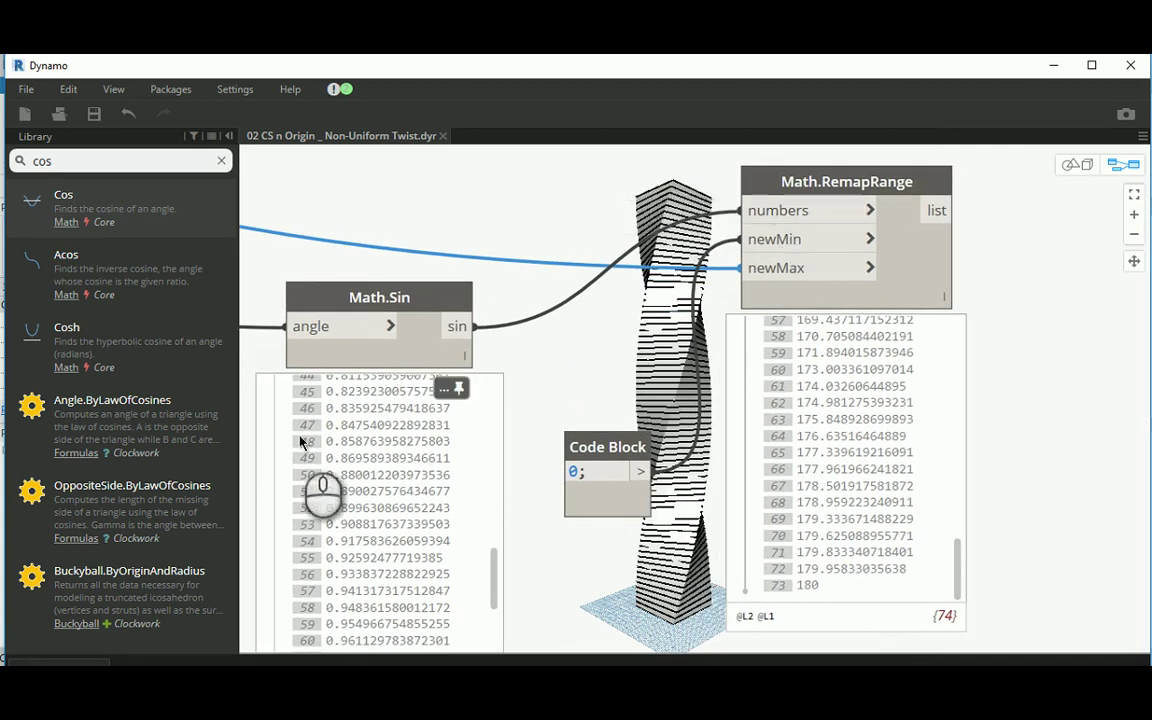
{"action": "scroll", "coordinate": [337, 446], "scroll_direction": "up", "scroll_amount": 15}
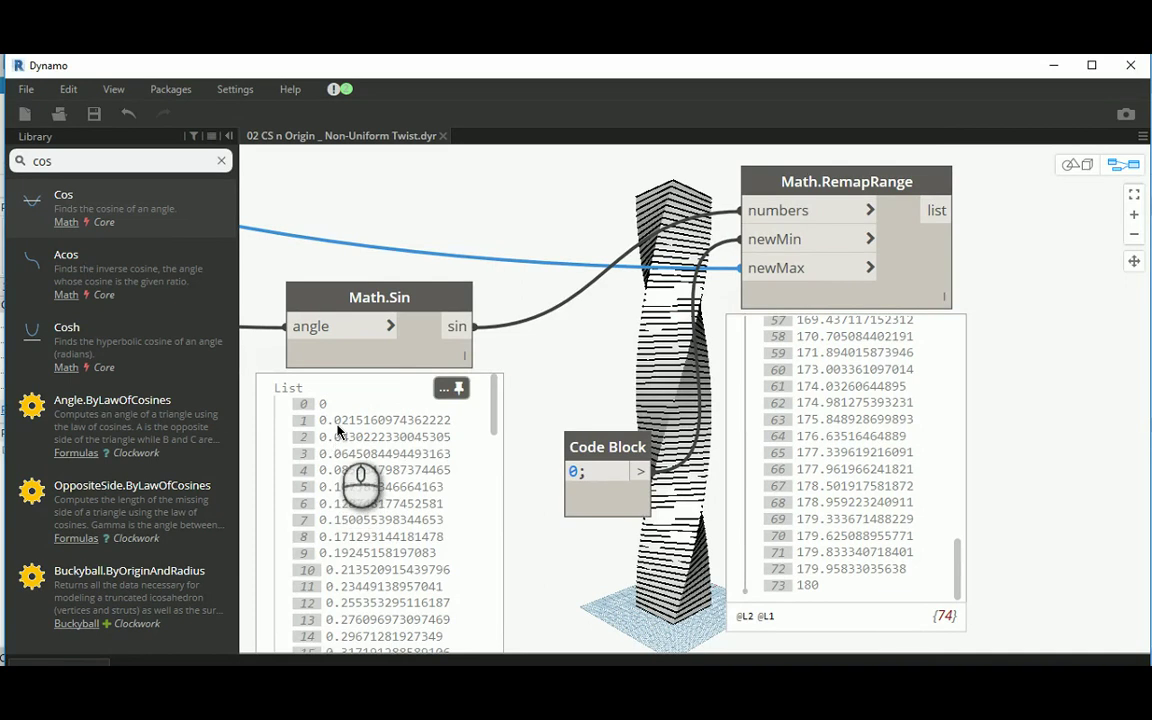
{"action": "scroll", "coordinate": [860, 420], "scroll_direction": "up", "scroll_amount": 5}
{"action": "scroll", "coordinate": [857, 407], "scroll_direction": "up", "scroll_amount": 13}
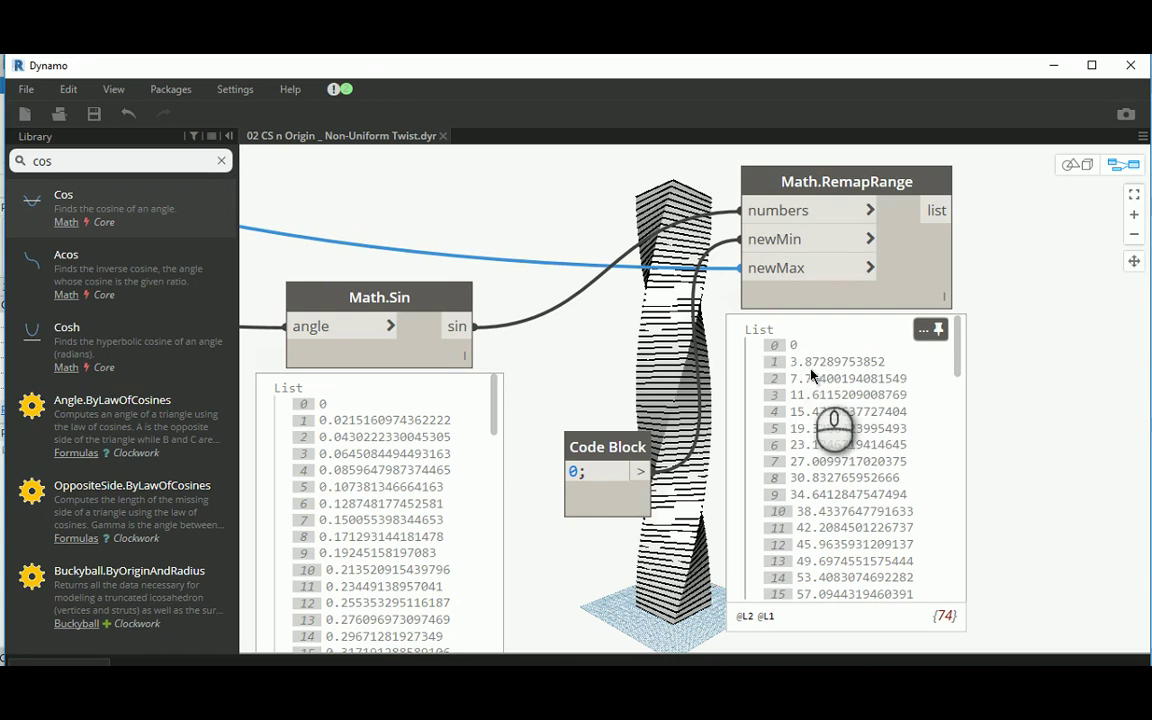
{"action": "scroll", "coordinate": [828, 461], "scroll_direction": "down", "scroll_amount": 5}
{"action": "scroll", "coordinate": [828, 461], "scroll_direction": "down", "scroll_amount": 14}
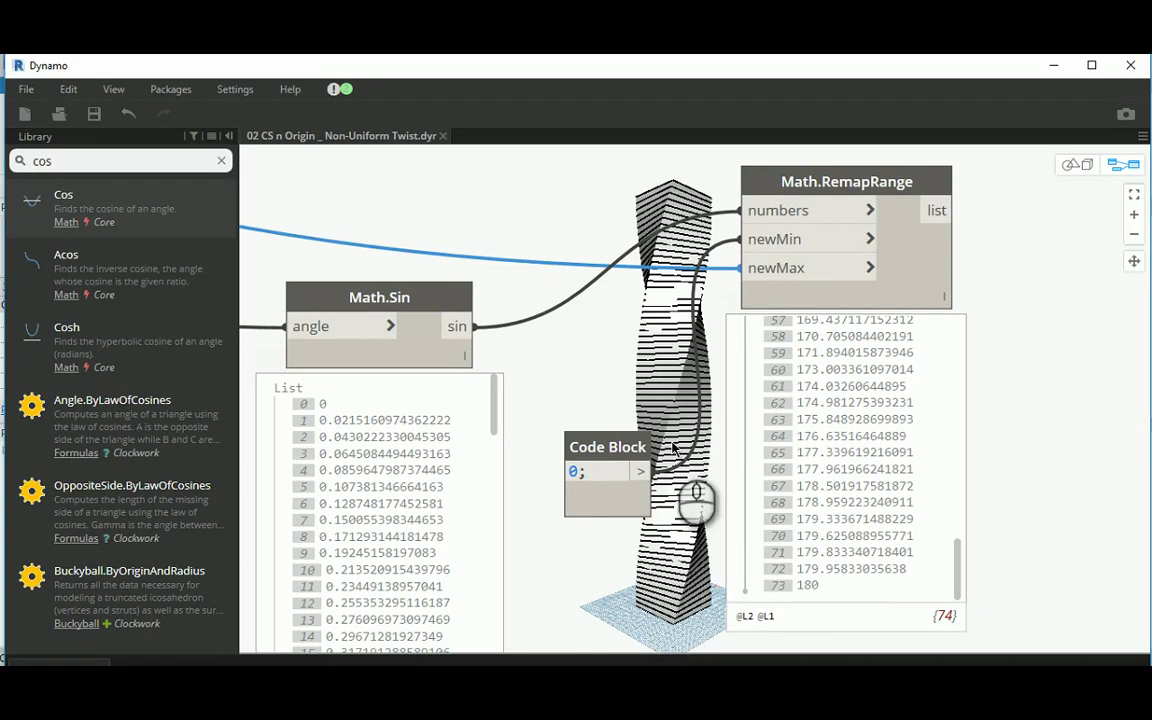
Wire Math.RemapRange's output into Geometry.Rotate's degrees input for a non-uniform twist.
{"action": "scroll", "coordinate": [667, 570], "scroll_direction": "down", "scroll_amount": 5}
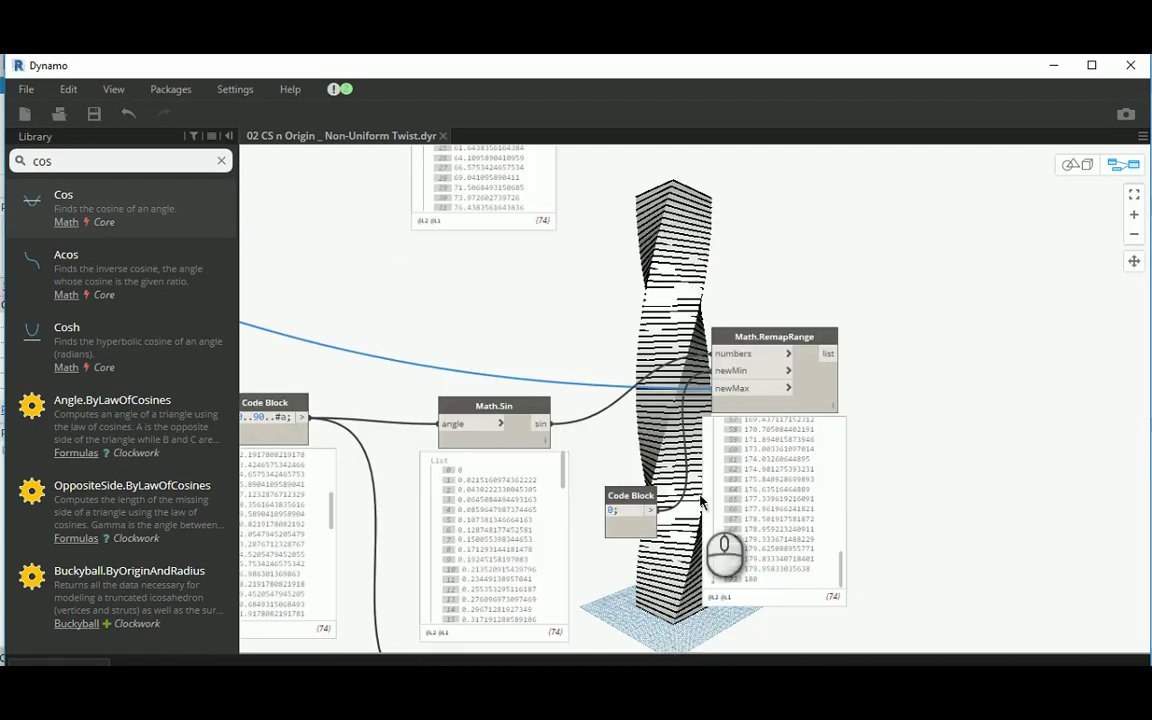
{"action": "middle_click_drag", "start_coordinate": [913, 290], "coordinate": [753, 432]}
{"action": "scroll", "coordinate": [716, 468], "scroll_direction": "up", "scroll_amount": 2}
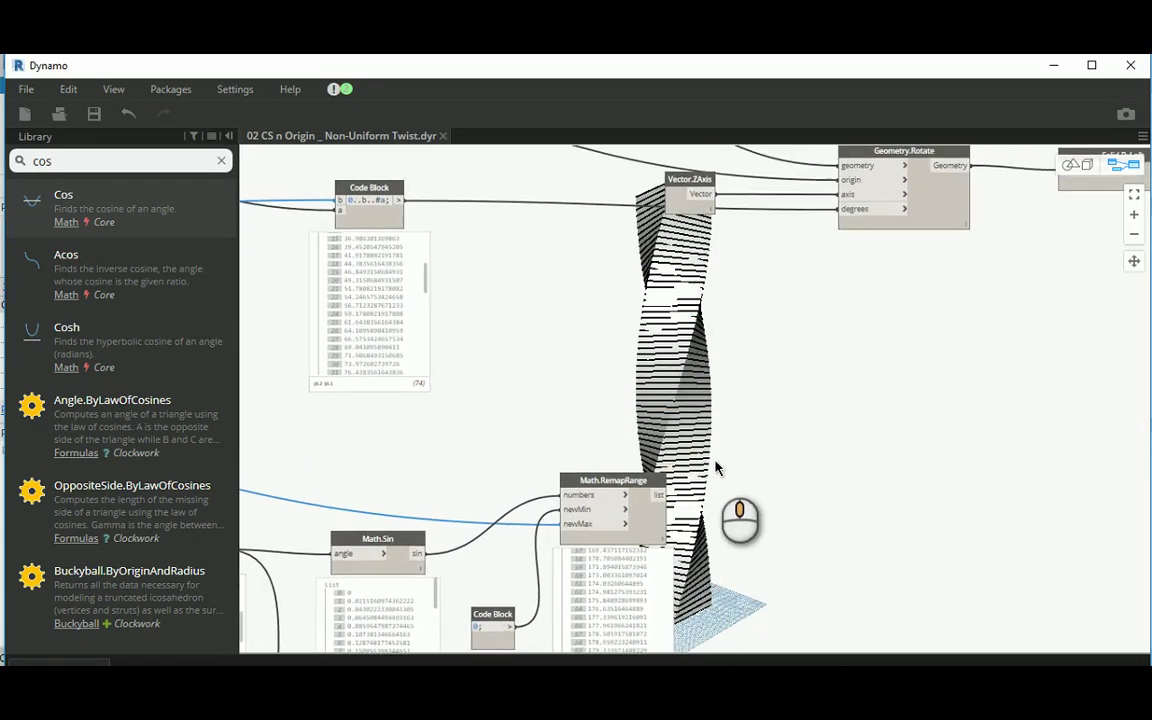
{"action": "left_click", "coordinate": [658, 495]}
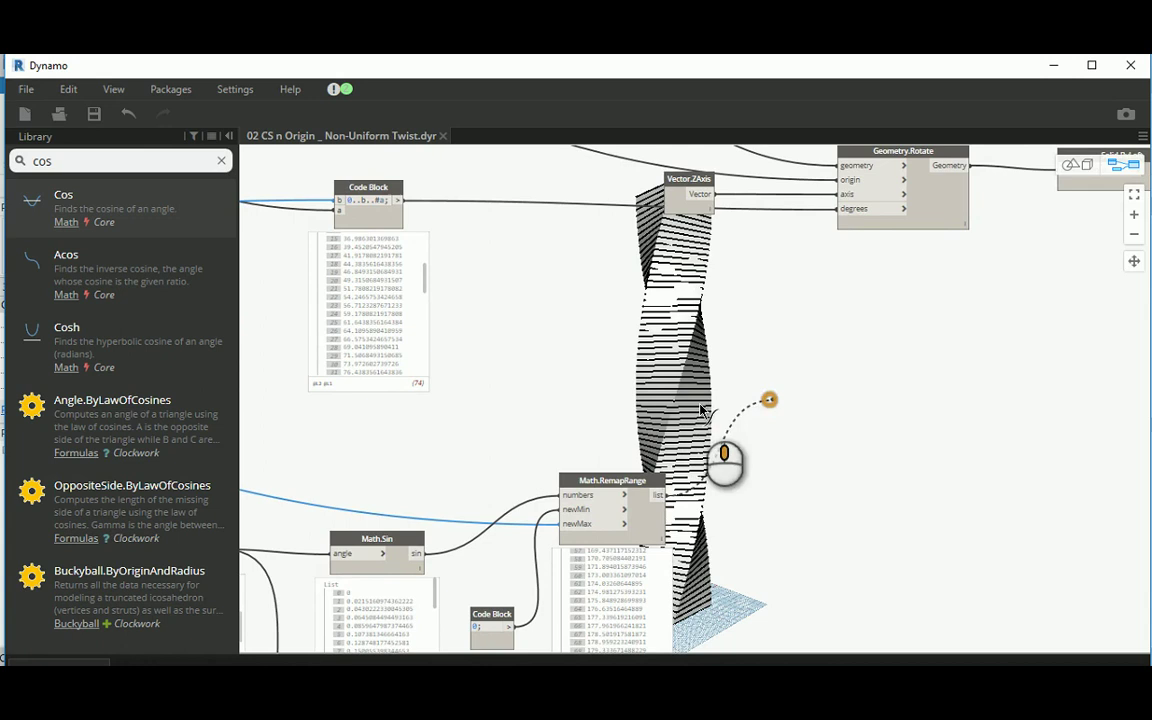
{"action": "scroll", "coordinate": [628, 417], "scroll_direction": "down", "scroll_amount": 2}
{"action": "scroll", "coordinate": [650, 300], "scroll_direction": "up", "scroll_amount": 3}
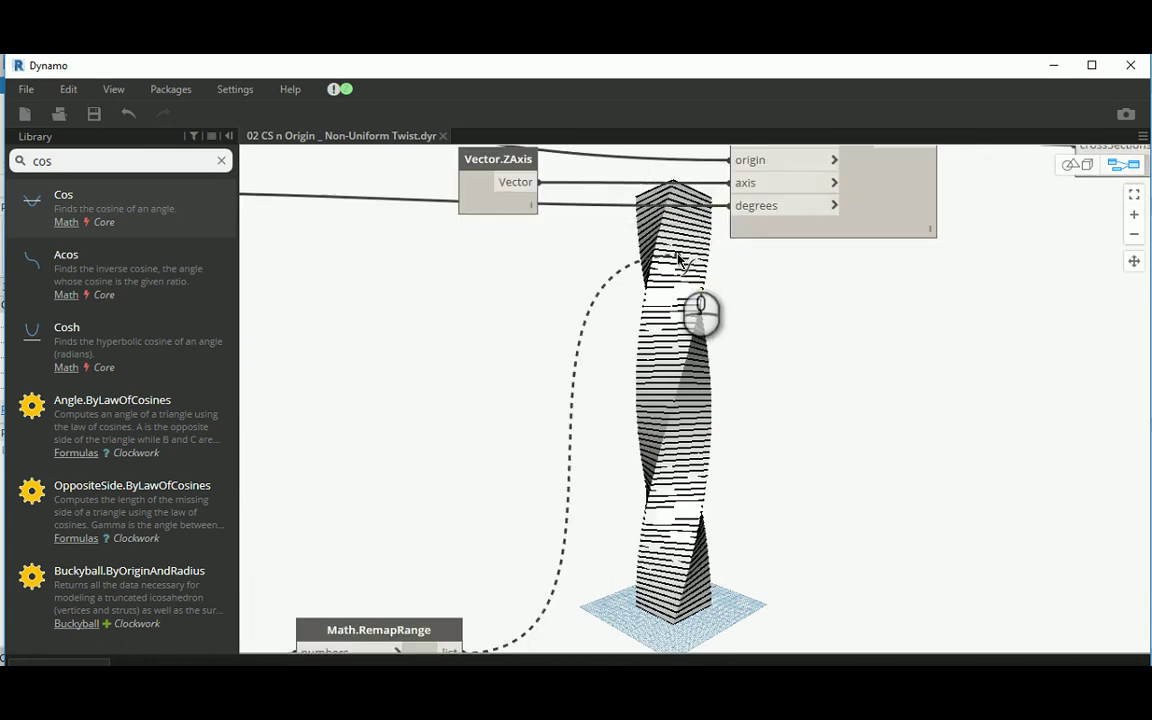
{"action": "left_click", "coordinate": [730, 205]}
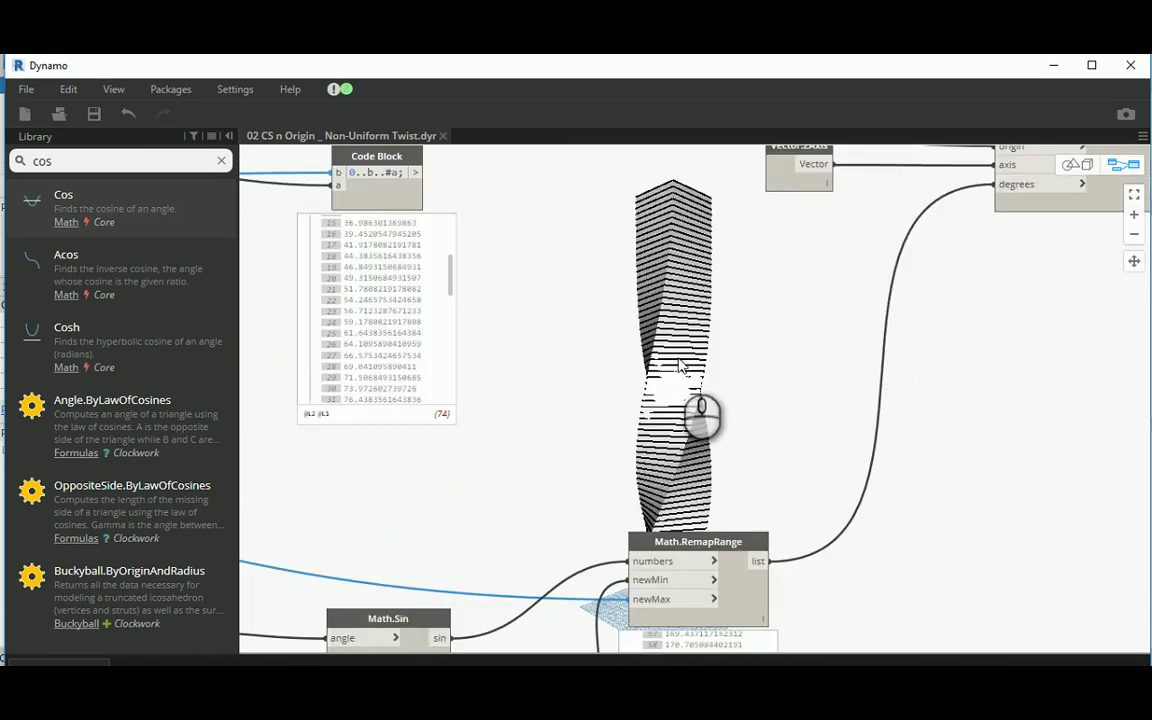
{"action": "middle_click_drag", "start_coordinate": [678, 366], "coordinate": [836, 379]}
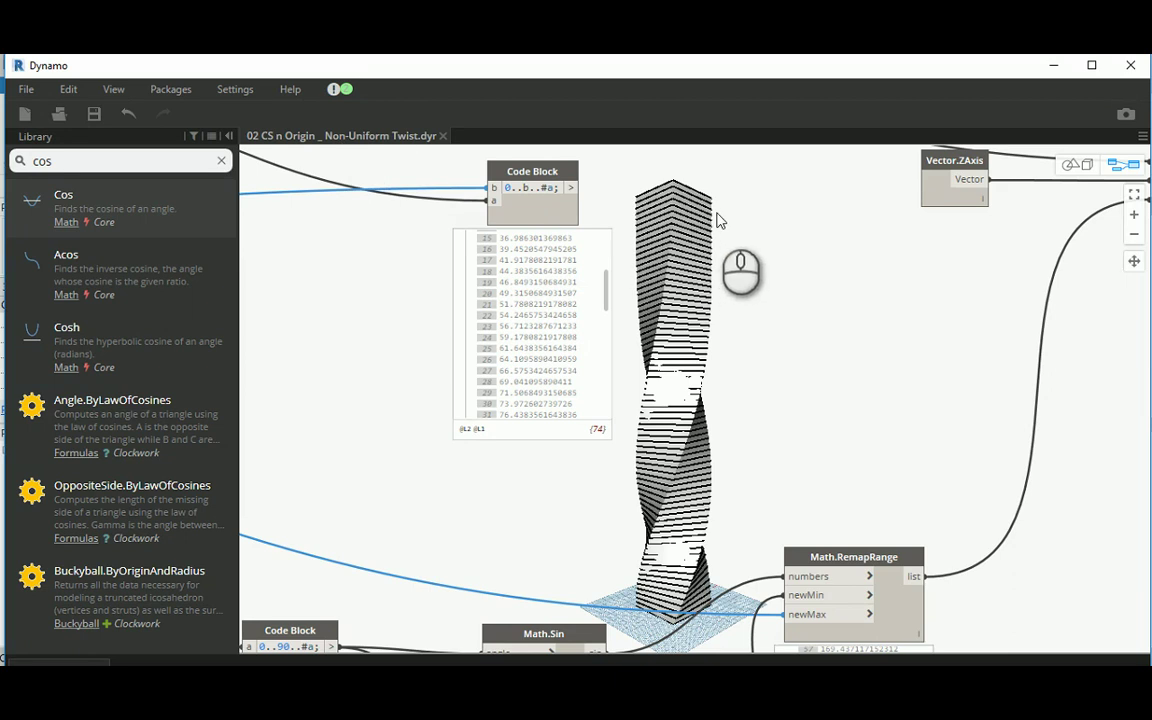
Change the Rotate slider value from 180 to 90 and check the gentler tower twist.
{"action": "scroll", "coordinate": [362, 401], "scroll_direction": "up", "scroll_amount": 3}
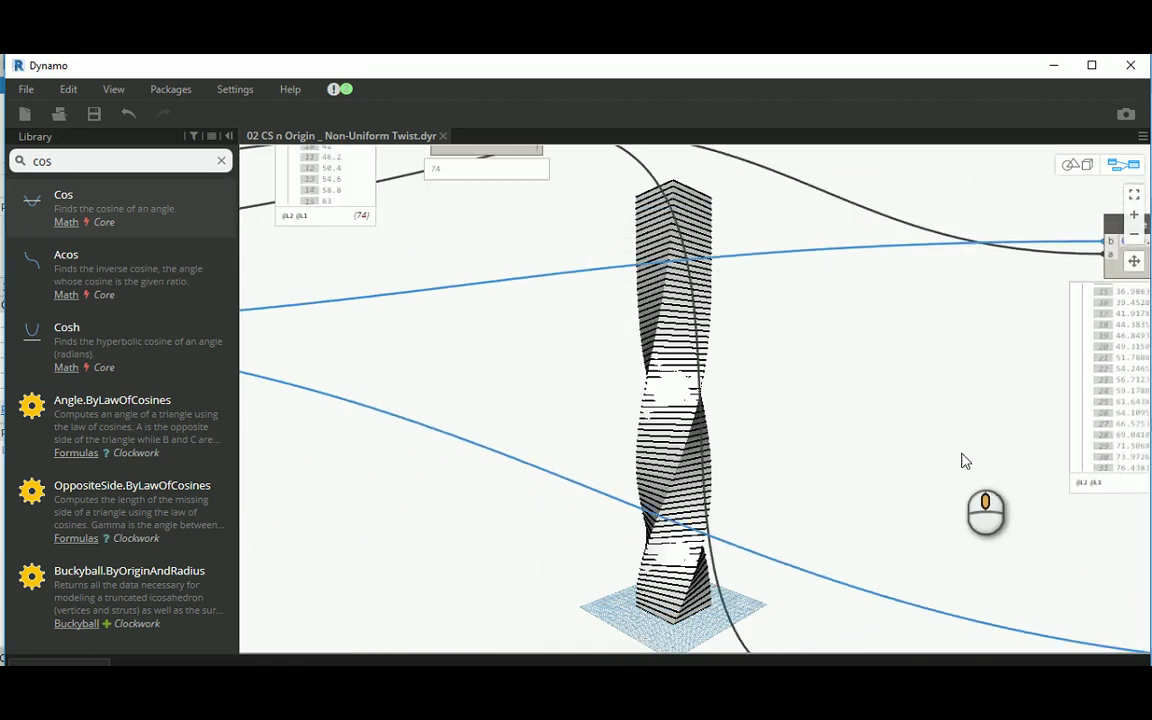
{"action": "scroll", "coordinate": [712, 522], "scroll_direction": "up", "scroll_amount": 2}
{"action": "middle_click_drag", "start_coordinate": [562, 484], "coordinate": [759, 453]}
{"action": "scroll", "coordinate": [300, 500], "scroll_direction": "up", "scroll_amount": 5}
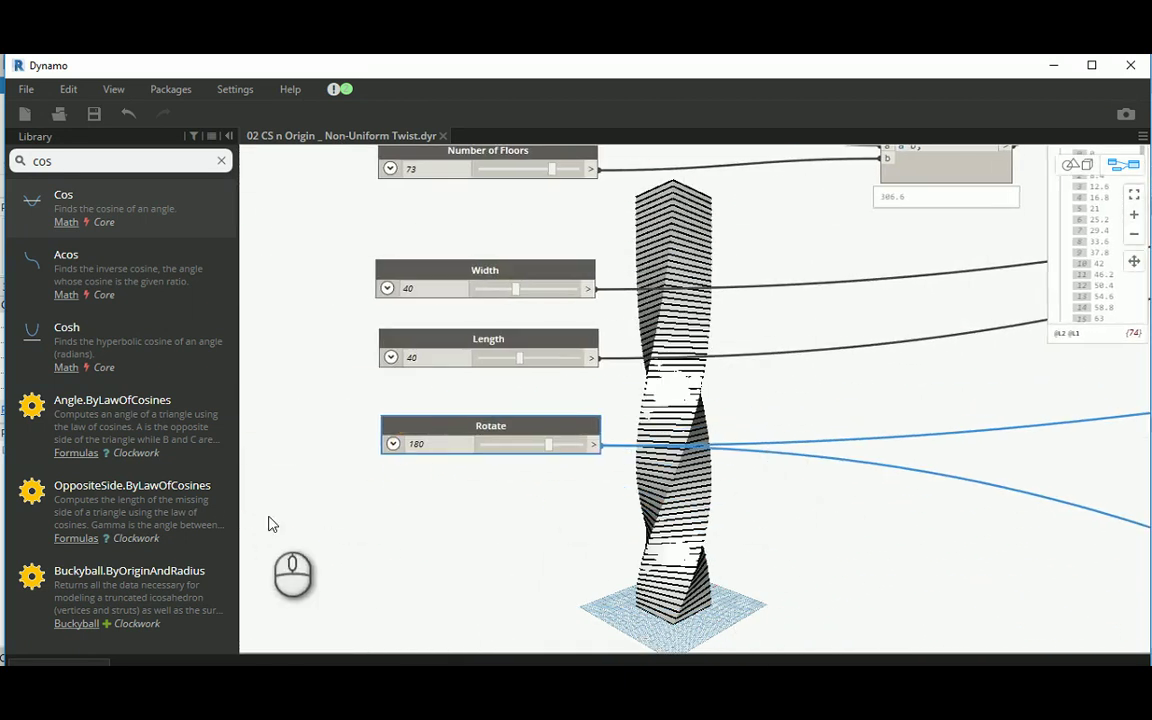
{"action": "double_click", "coordinate": [345, 426]}
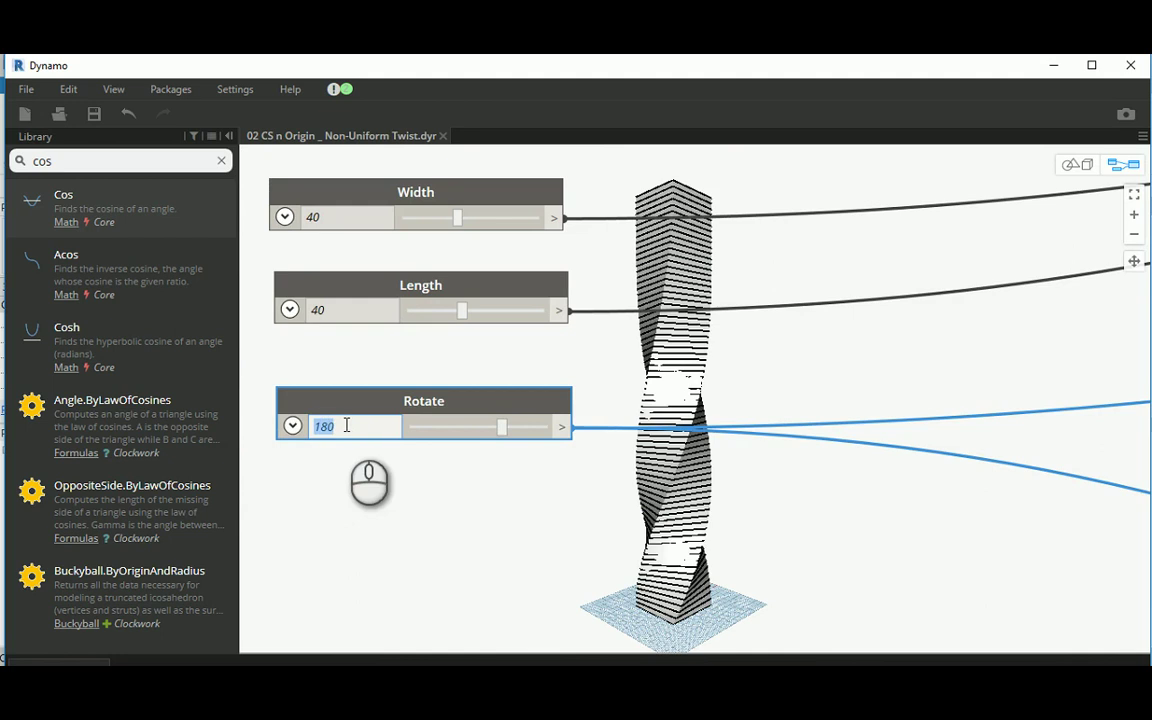
{"action": "type", "text": "90"}
{"action": "left_click", "coordinate": [347, 519]}
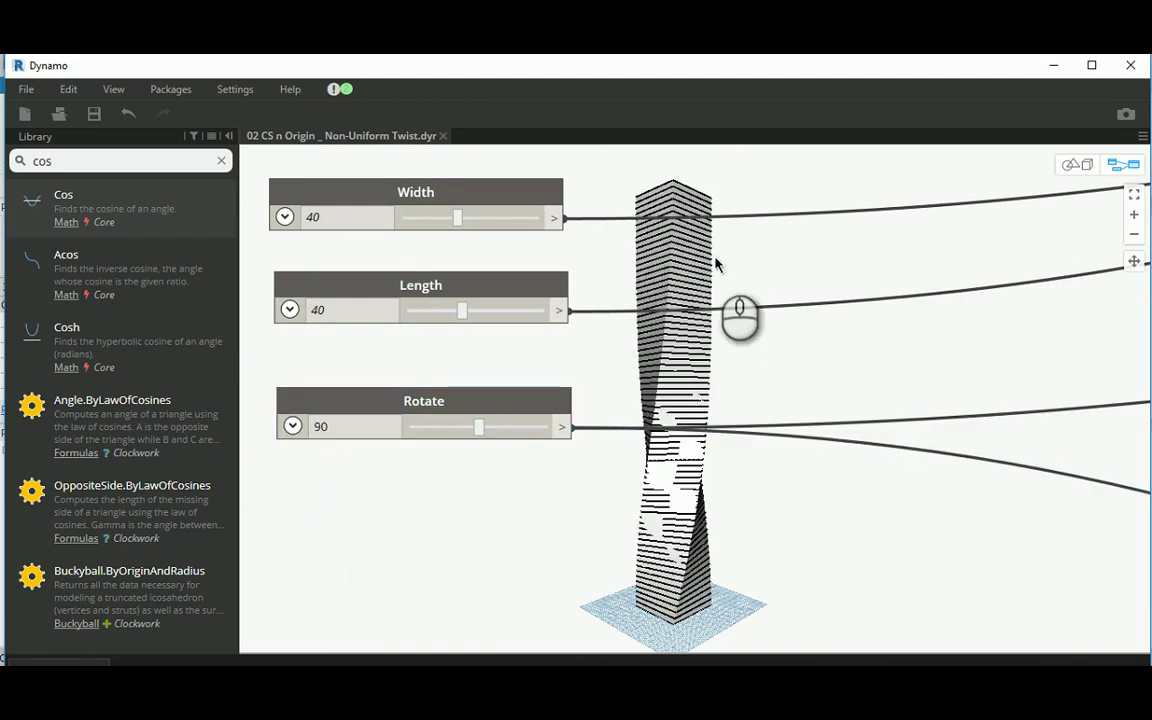
{"action": "scroll", "coordinate": [355, 395], "scroll_direction": "down", "scroll_amount": 3}
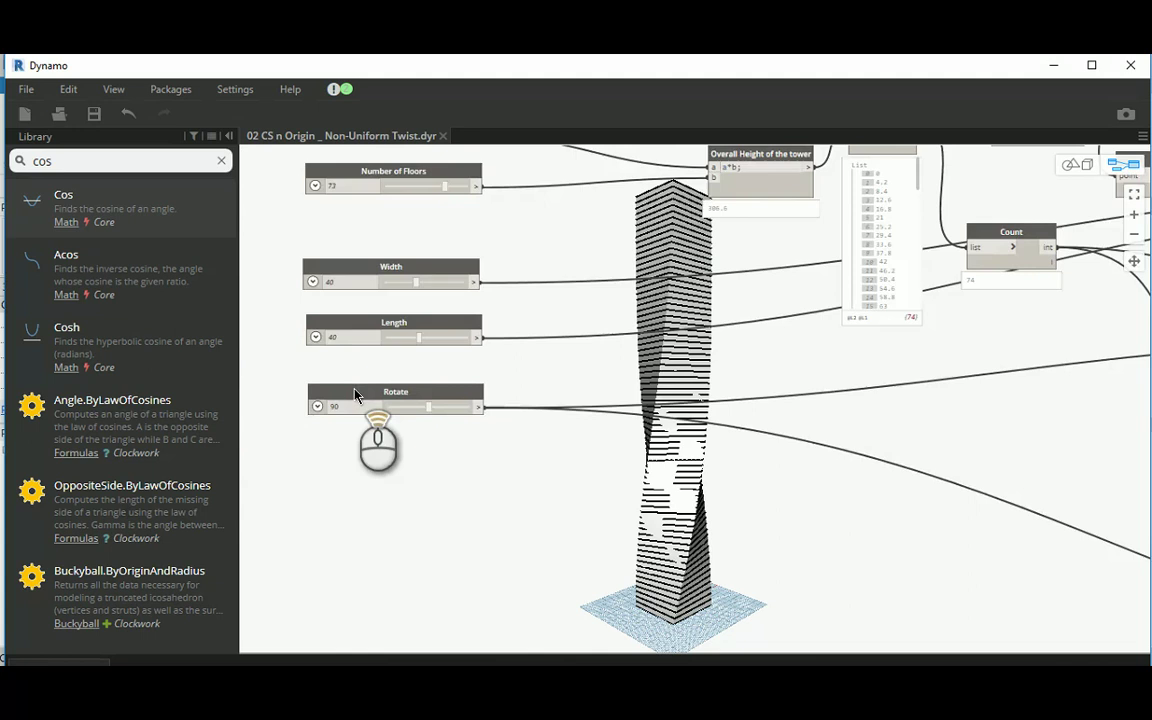
{"action": "scroll", "coordinate": [355, 395], "scroll_direction": "up", "scroll_amount": 2}
{"action": "scroll", "coordinate": [355, 395], "scroll_direction": "down", "scroll_amount": 8}
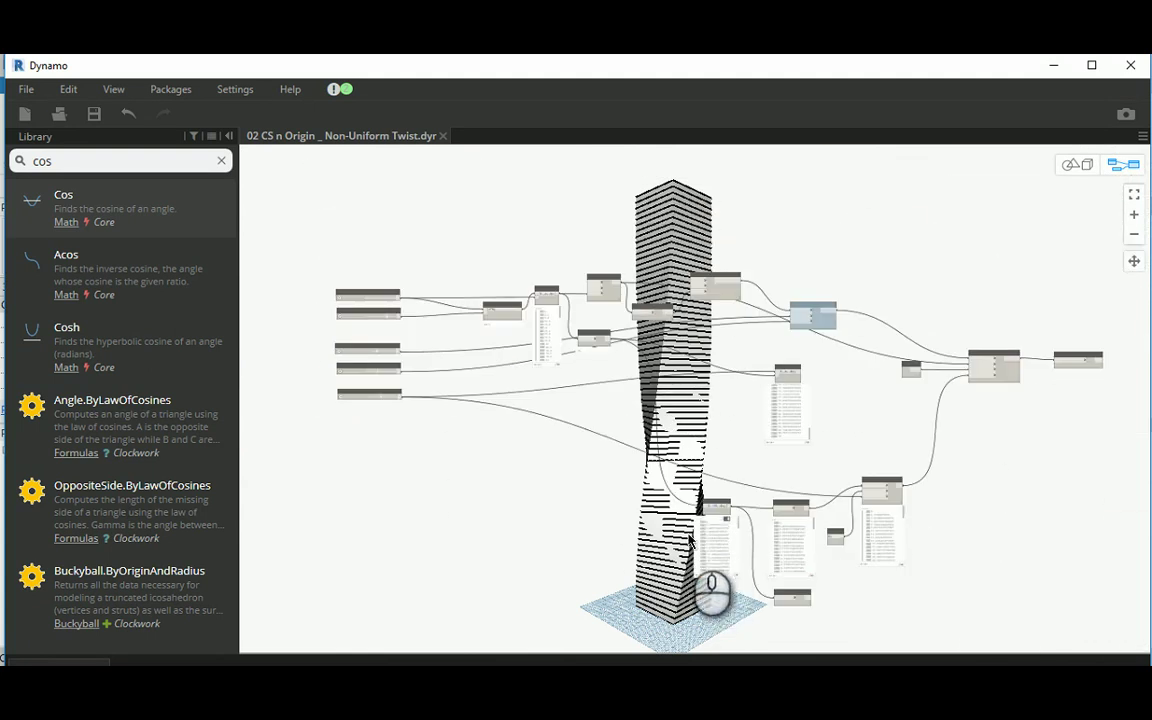
{"action": "scroll", "coordinate": [690, 540], "scroll_direction": "up", "scroll_amount": 6}
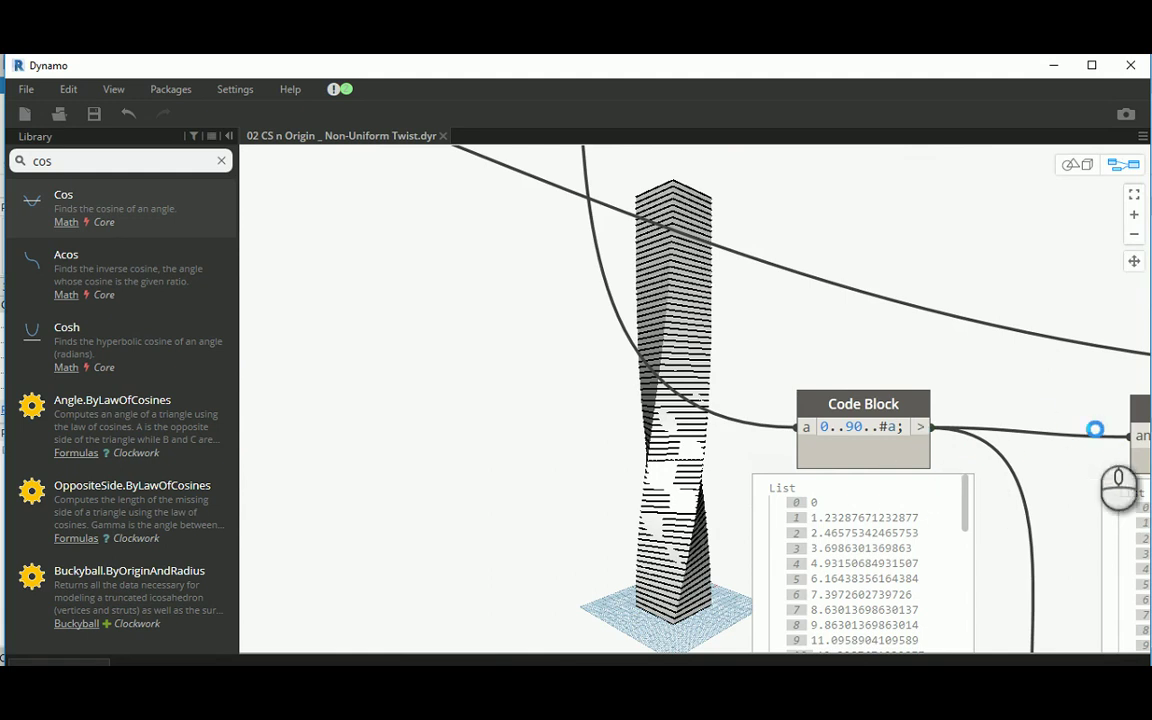
{"action": "scroll", "coordinate": [862, 421], "scroll_direction": "down", "scroll_amount": 1}
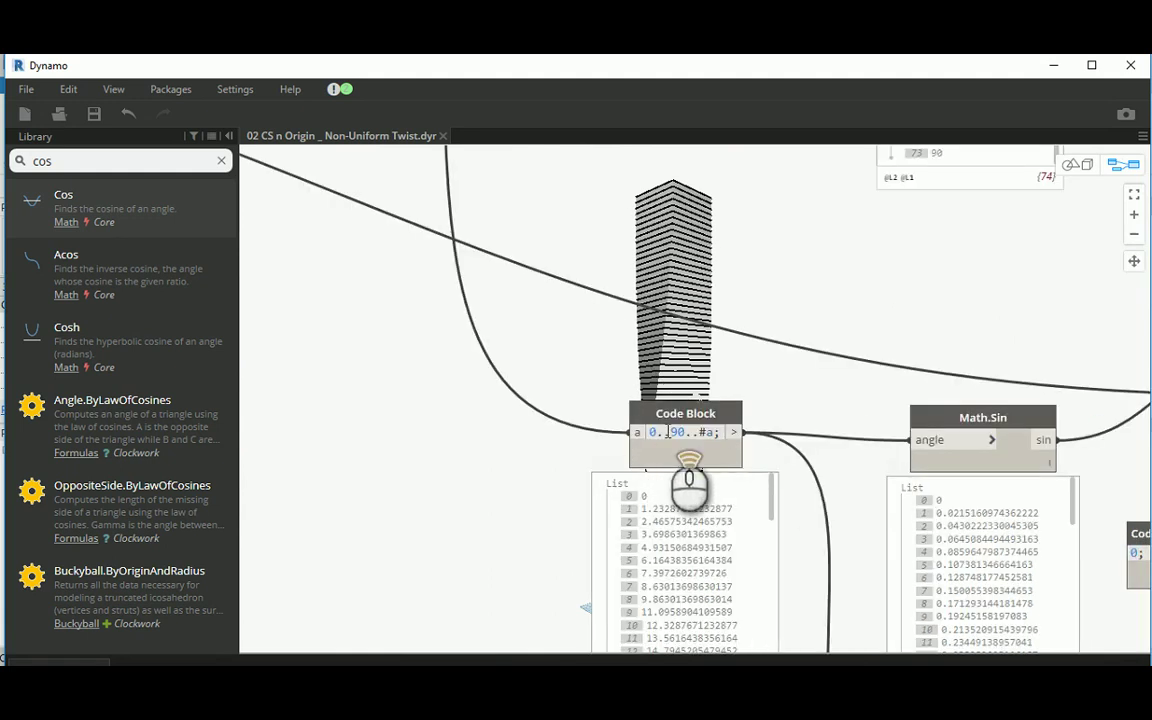
{"action": "scroll", "coordinate": [663, 428], "scroll_direction": "down", "scroll_amount": 5}
{"action": "scroll", "coordinate": [550, 378], "scroll_direction": "up", "scroll_amount": 5}
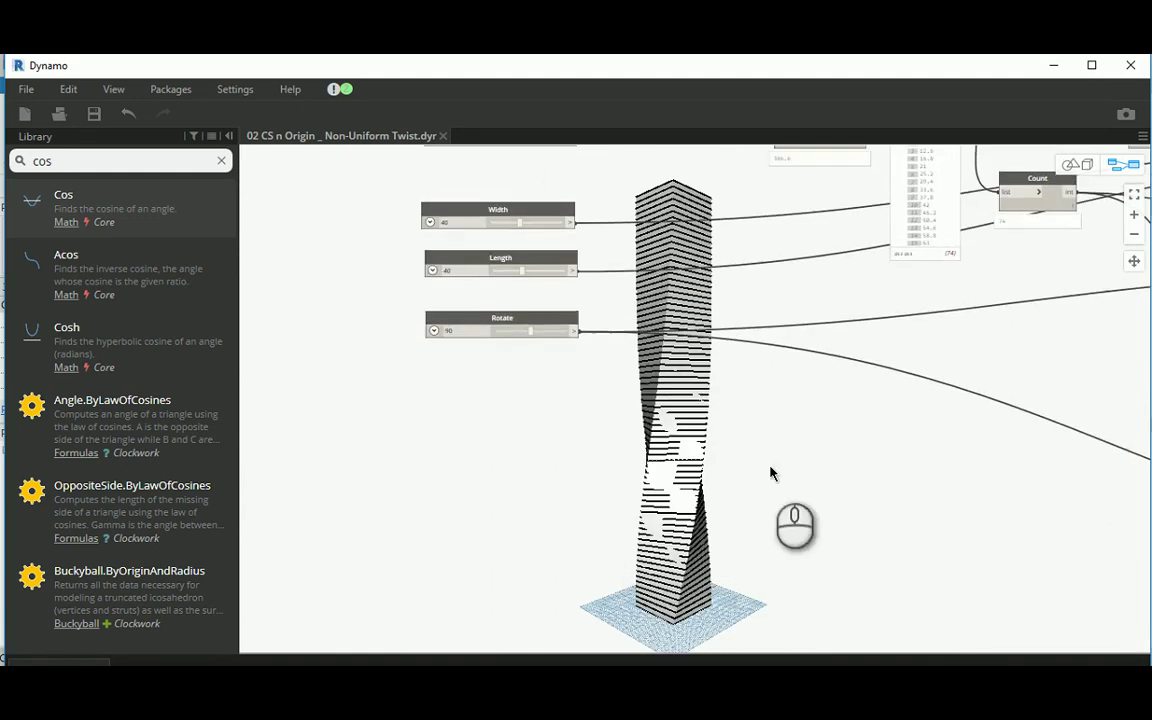
{"action": "scroll", "coordinate": [474, 290], "scroll_direction": "up", "scroll_amount": 3}
Set the Rotate slider value back to 180.
{"action": "double_click", "coordinate": [424, 375]}
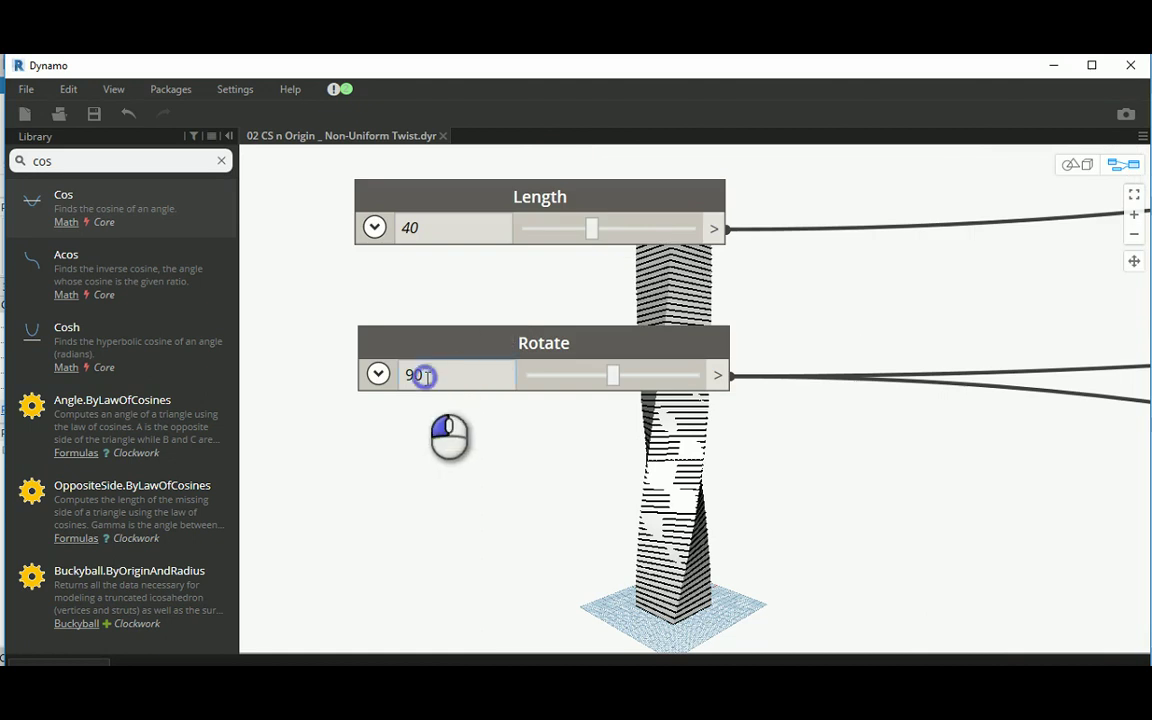
{"action": "type", "text": "180"}
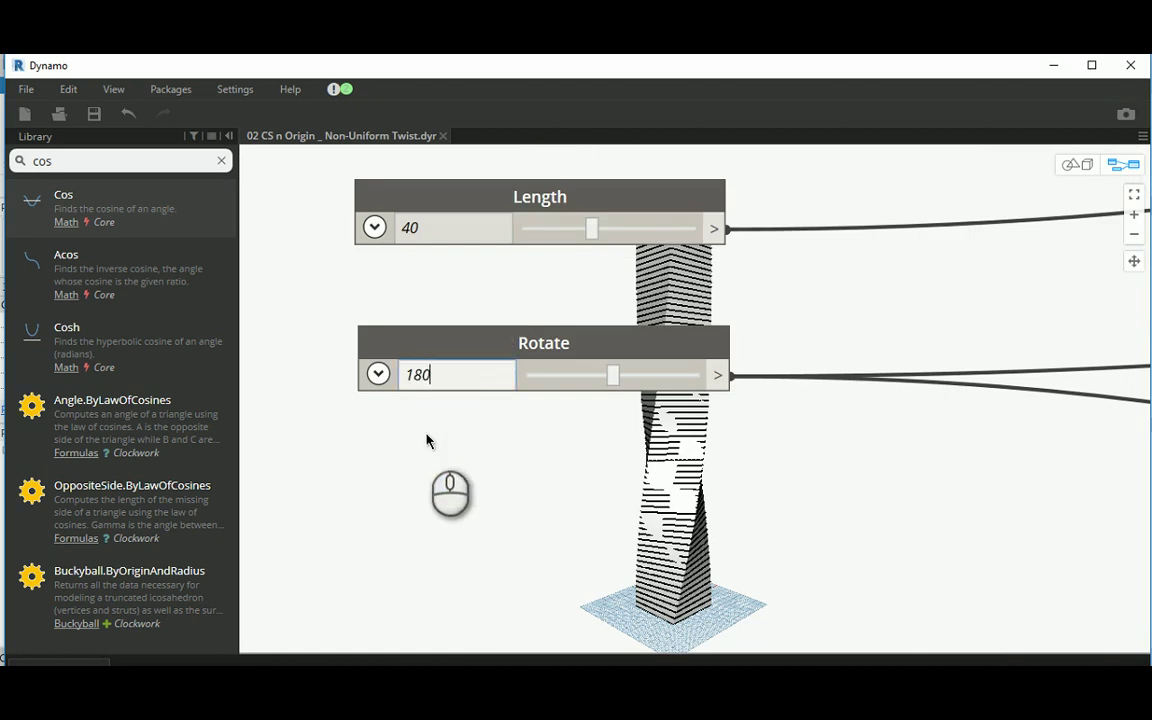
{"action": "left_click", "coordinate": [426, 433]}
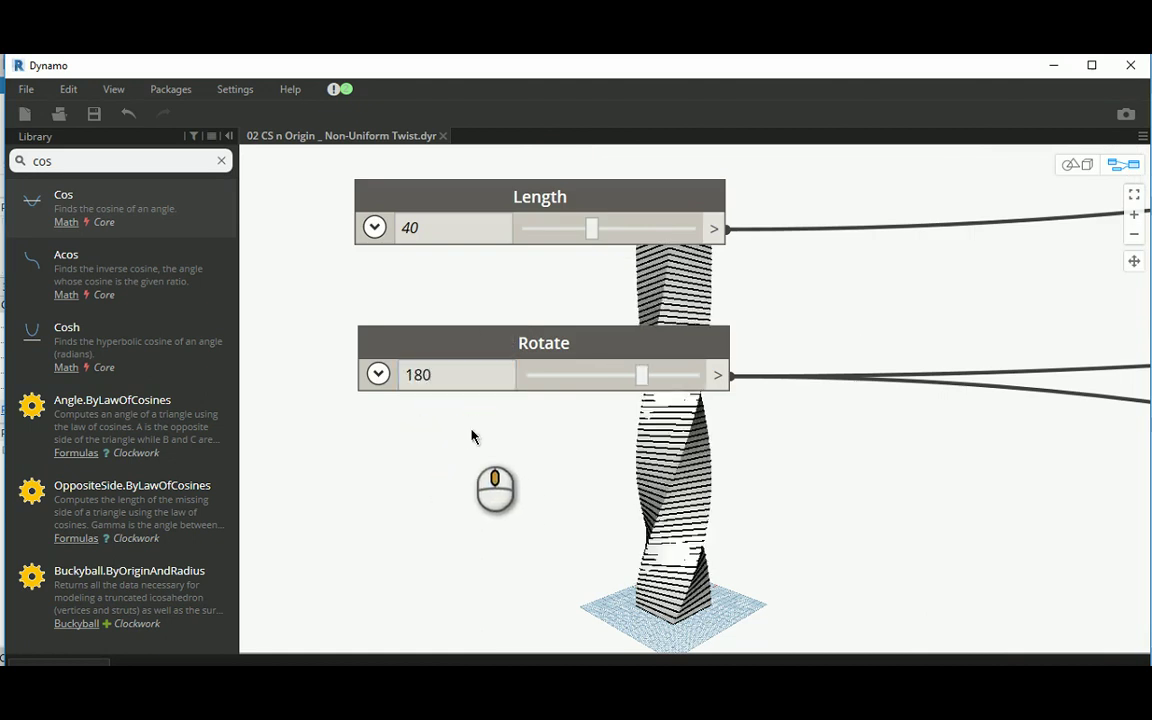
{"action": "middle_click_drag", "start_coordinate": [473, 437], "coordinate": [383, 367]}
Try a Rotate value of 270, then return it to 180.
{"action": "double_click", "coordinate": [361, 305]}
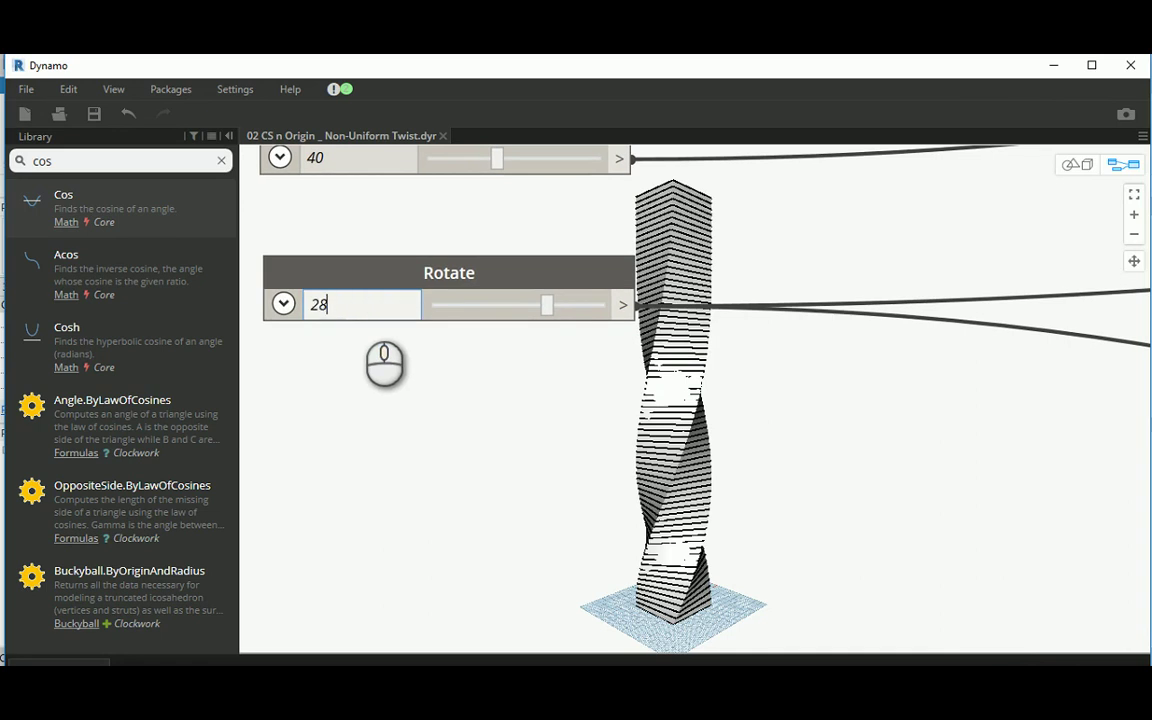
{"action": "type", "text": "270"}
{"action": "left_click", "coordinate": [378, 408]}
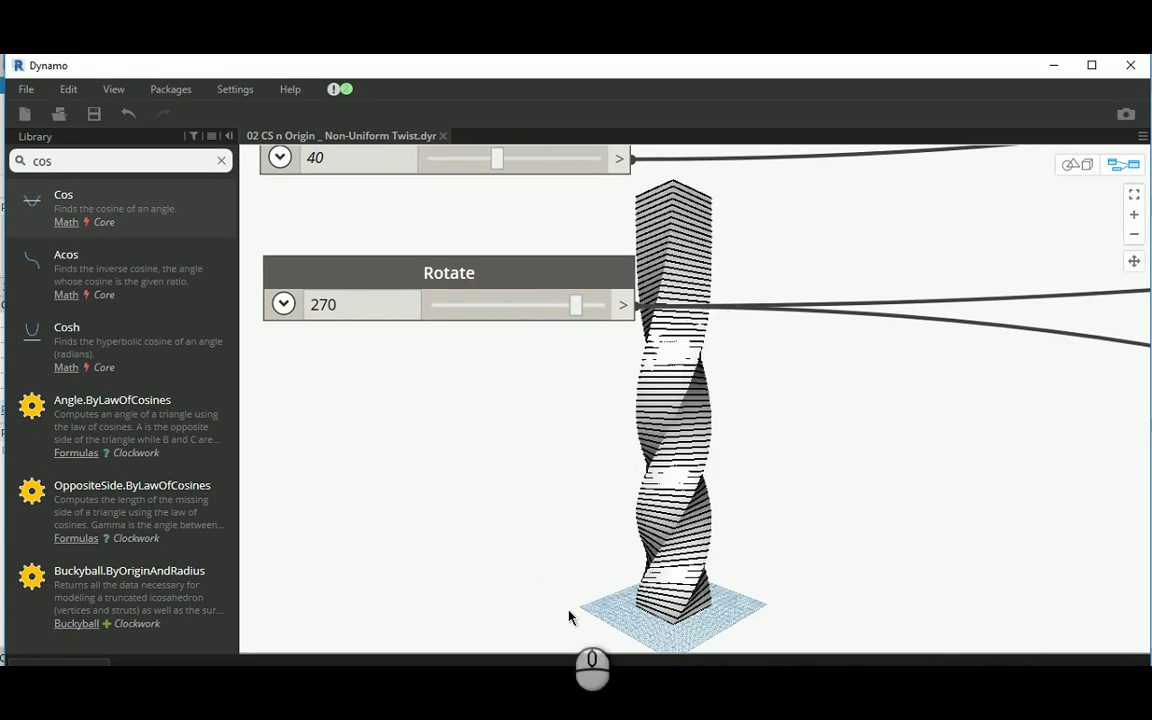
{"action": "double_click", "coordinate": [360, 306]}
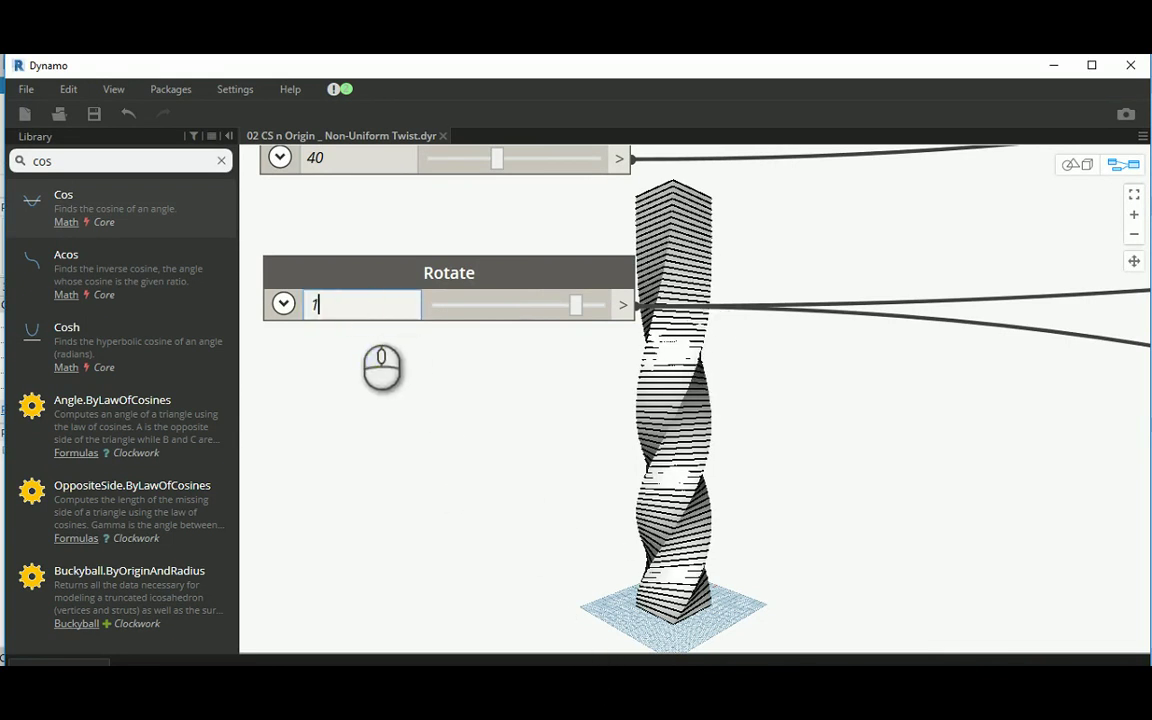
{"action": "type", "text": "180"}
{"action": "left_click", "coordinate": [430, 411]}
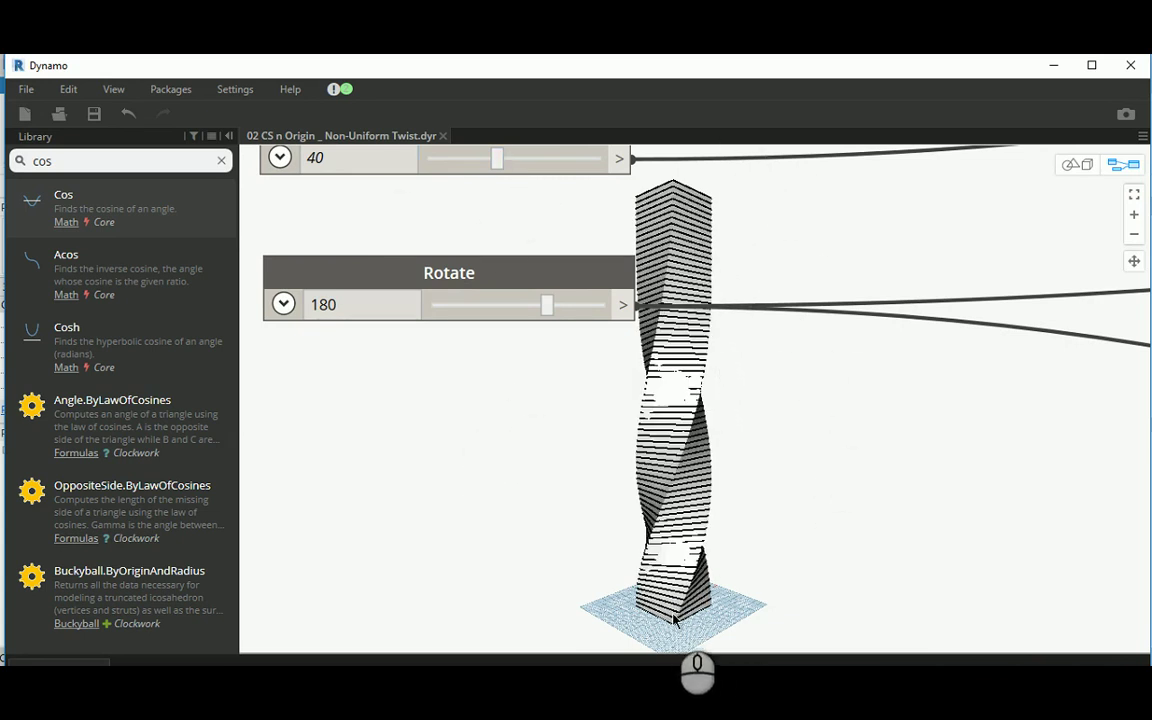
Connect Math.Cos's output into Math.RemapRange's numbers input as a test.
{"action": "scroll", "coordinate": [612, 496], "scroll_direction": "down", "scroll_amount": 5}
{"action": "middle_click_drag", "start_coordinate": [959, 540], "coordinate": [567, 383]}
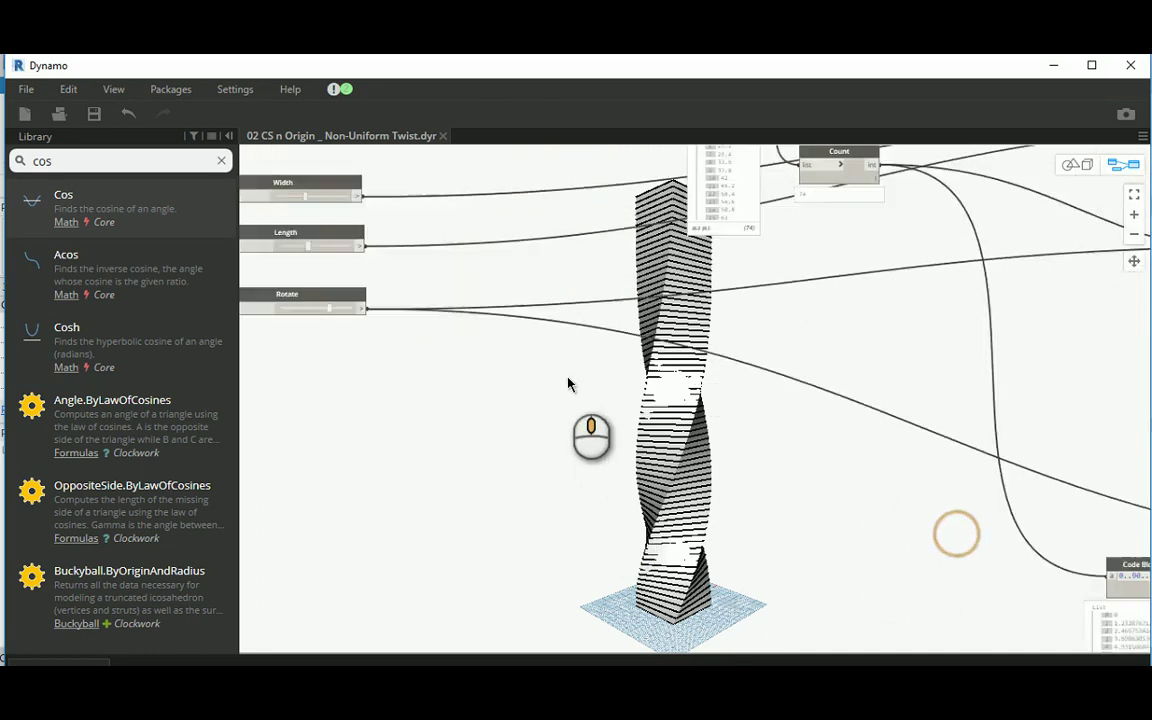
{"action": "scroll", "coordinate": [725, 489], "scroll_direction": "down", "scroll_amount": 3}
{"action": "scroll", "coordinate": [738, 470], "scroll_direction": "up", "scroll_amount": 5}
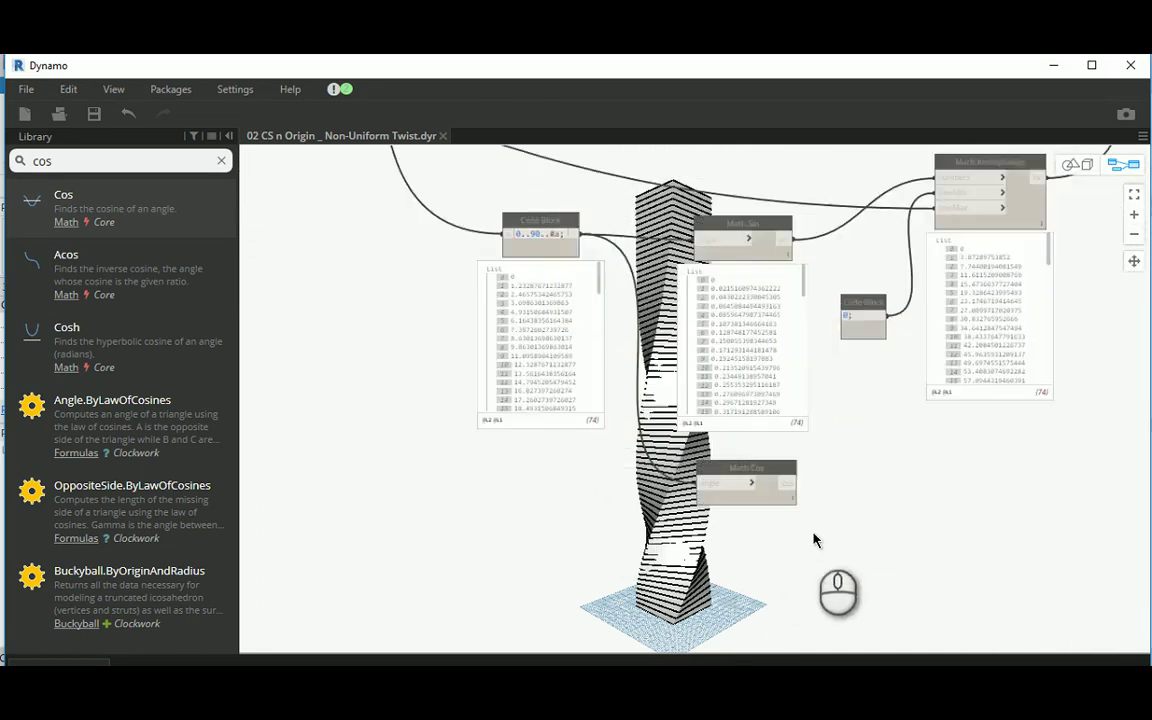
{"action": "scroll", "coordinate": [740, 470], "scroll_direction": "up", "scroll_amount": 5}
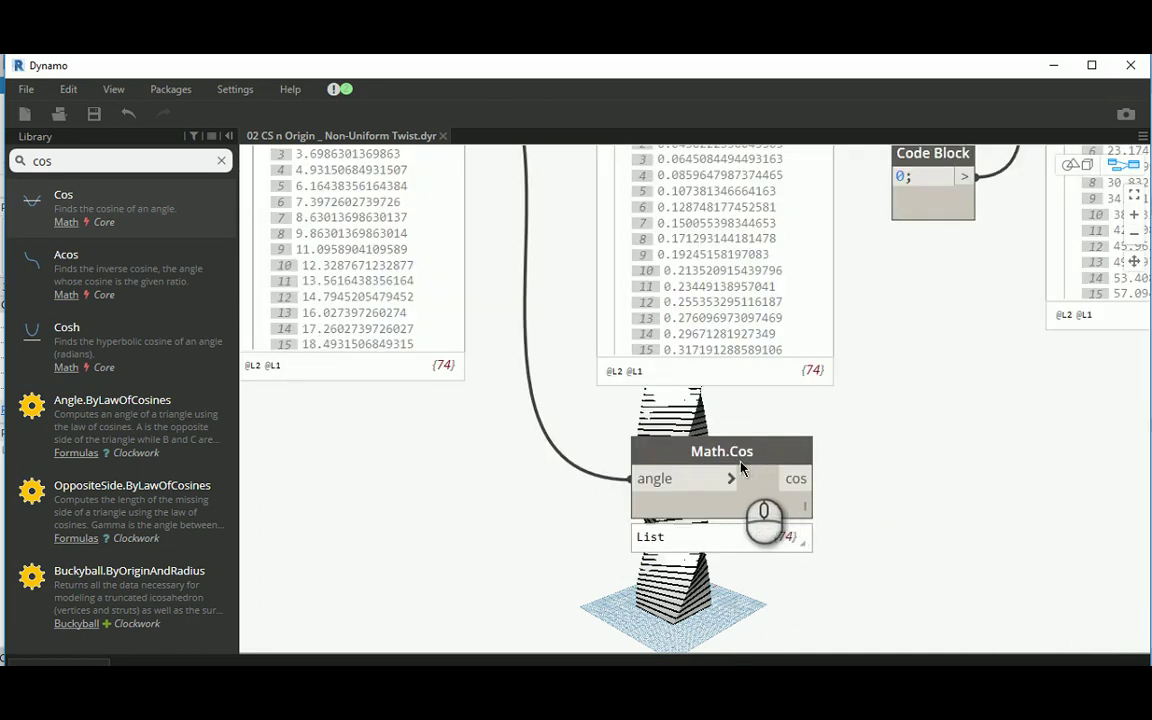
{"action": "left_click", "coordinate": [797, 478]}
{"action": "middle_click_drag", "start_coordinate": [872, 477], "coordinate": [789, 617]}
{"action": "left_click", "coordinate": [921, 189]}
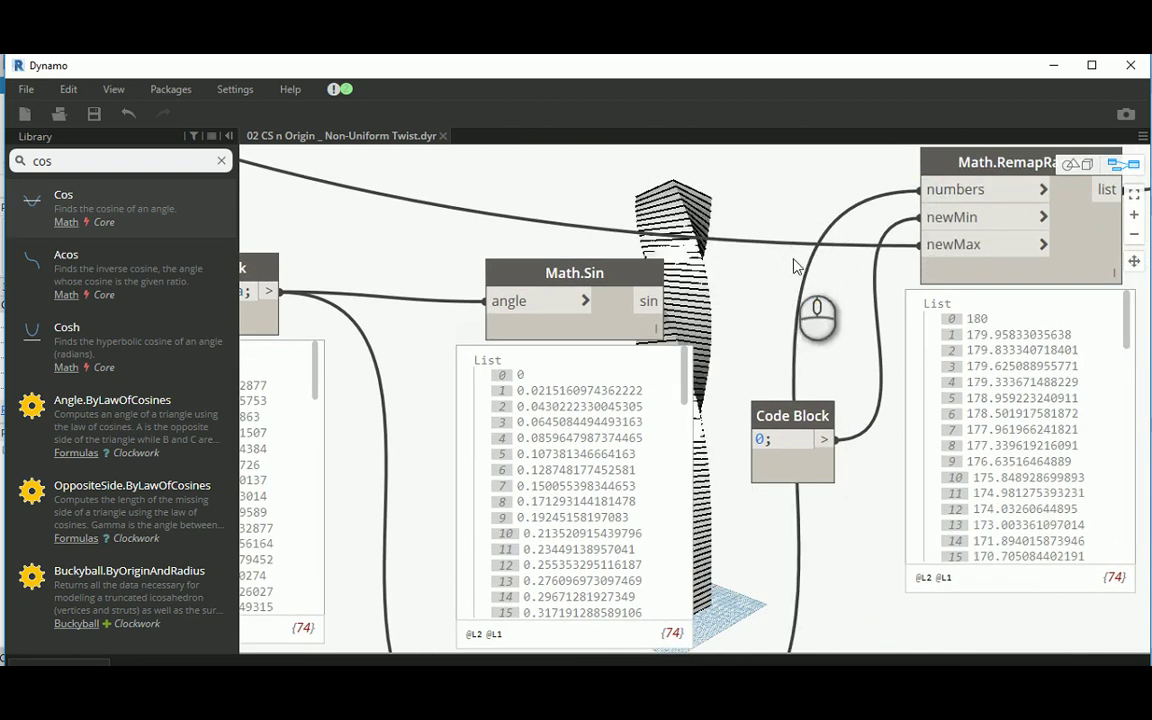
Reconnect Math.Sin into RemapRange numbers, restoring angles starting at 0.
{"action": "middle_click_drag", "start_coordinate": [792, 260], "coordinate": [725, 297]}
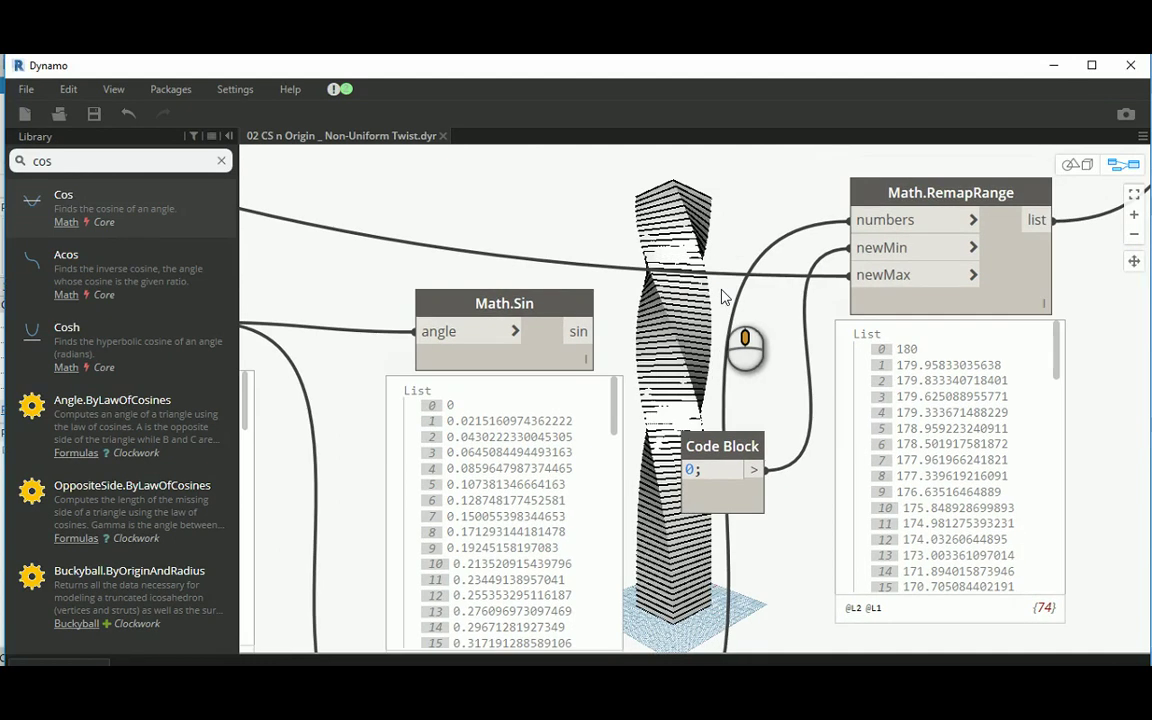
{"action": "scroll", "coordinate": [725, 297], "scroll_direction": "down", "scroll_amount": 3}
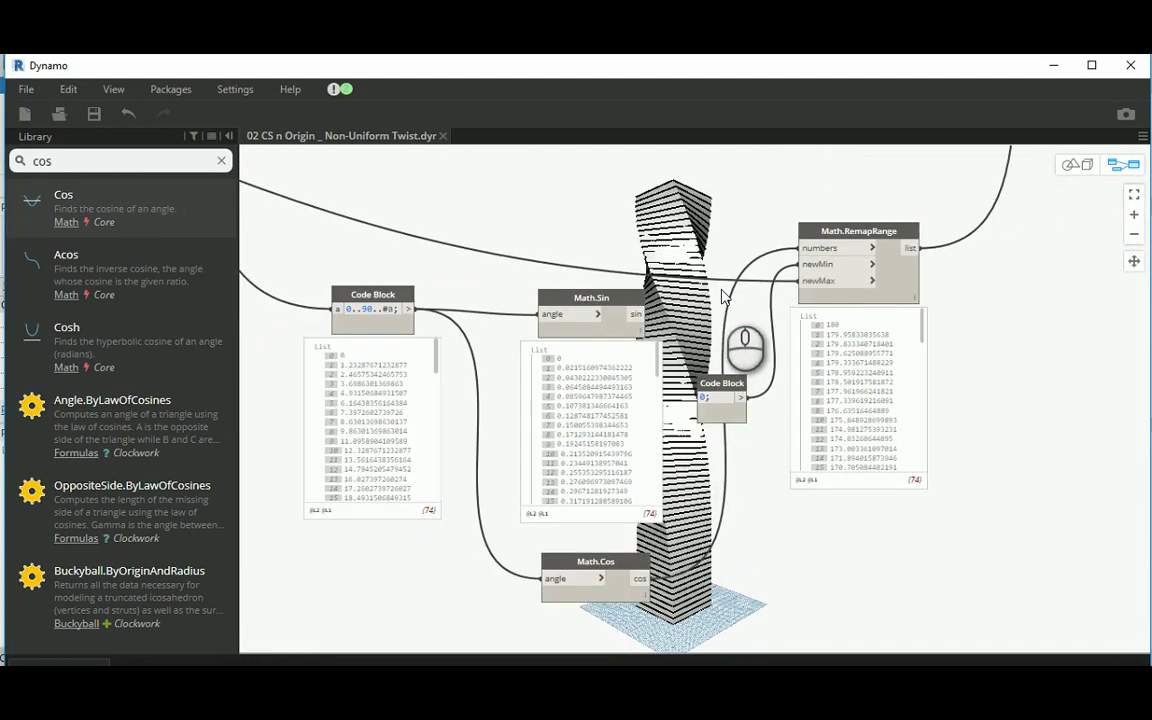
{"action": "left_click", "coordinate": [818, 247]}
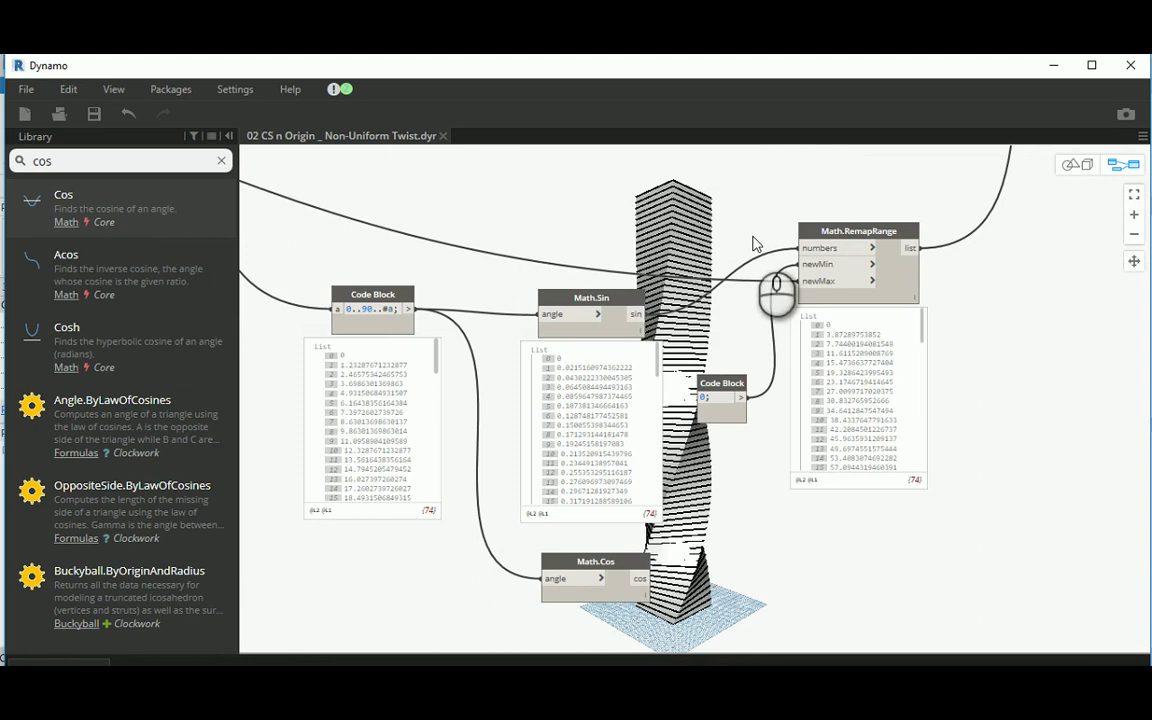
{"action": "middle_click_drag", "start_coordinate": [722, 219], "coordinate": [393, 263]}
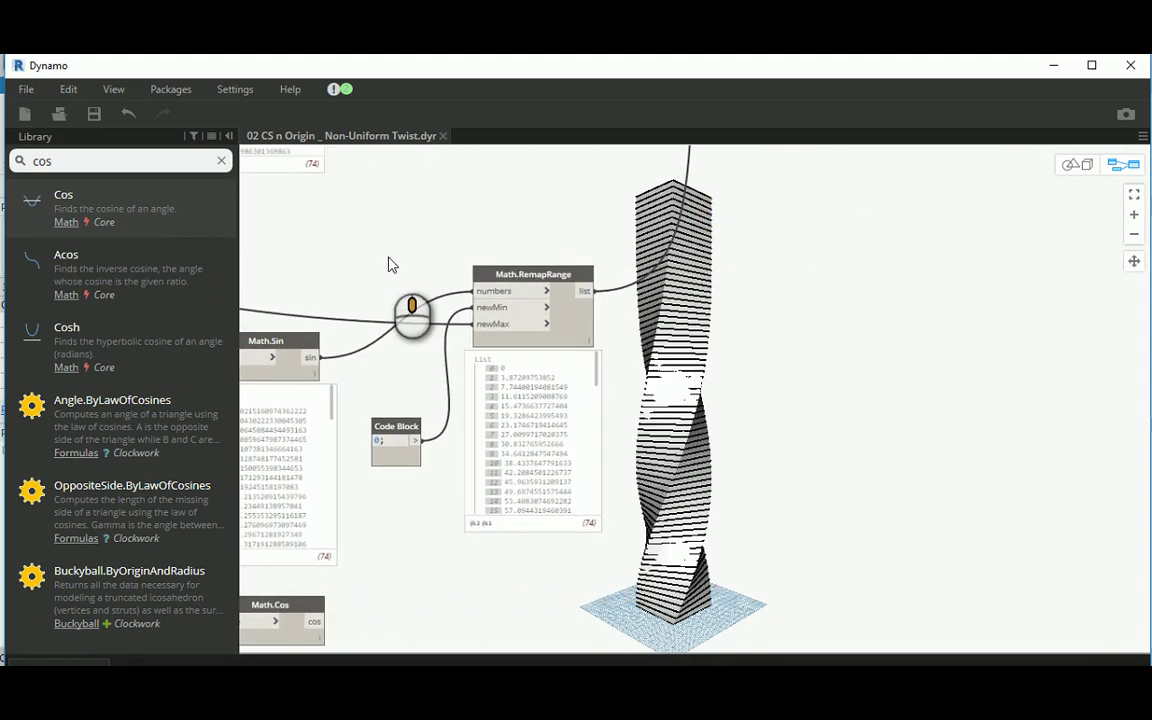
{"action": "middle_click_drag", "start_coordinate": [404, 352], "coordinate": [446, 575]}
{"action": "middle_click_drag", "start_coordinate": [633, 360], "coordinate": [476, 366]}
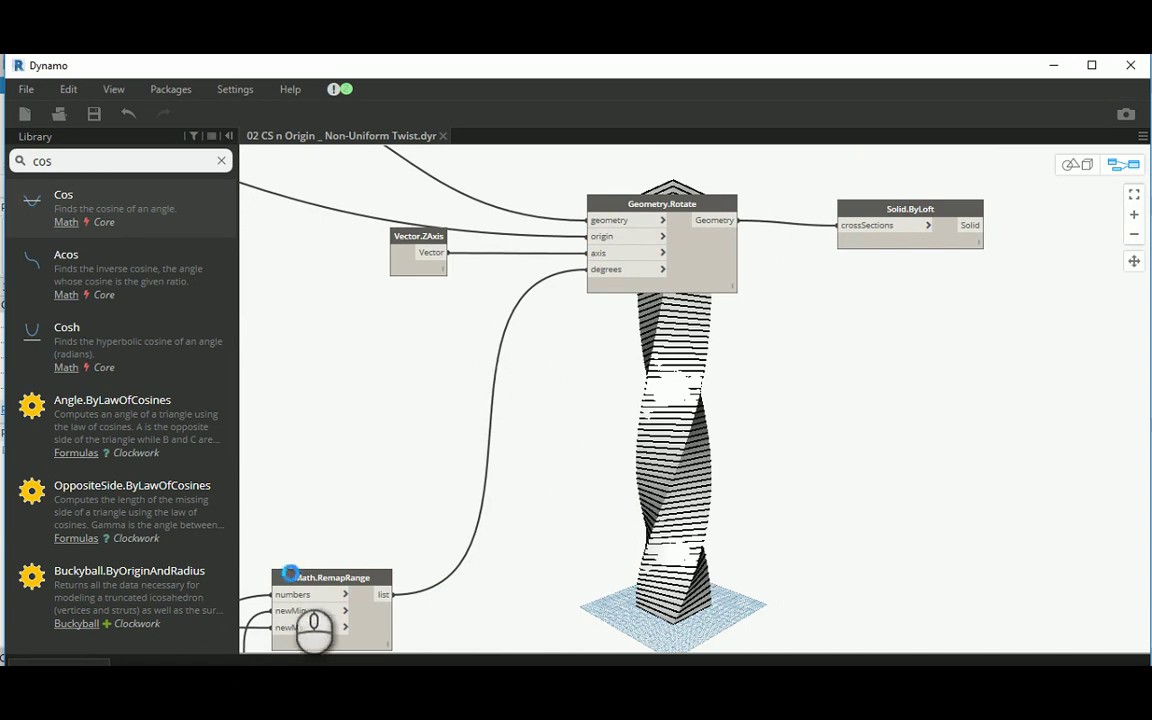
{"action": "middle_click_drag", "start_coordinate": [358, 628], "coordinate": [358, 598]}
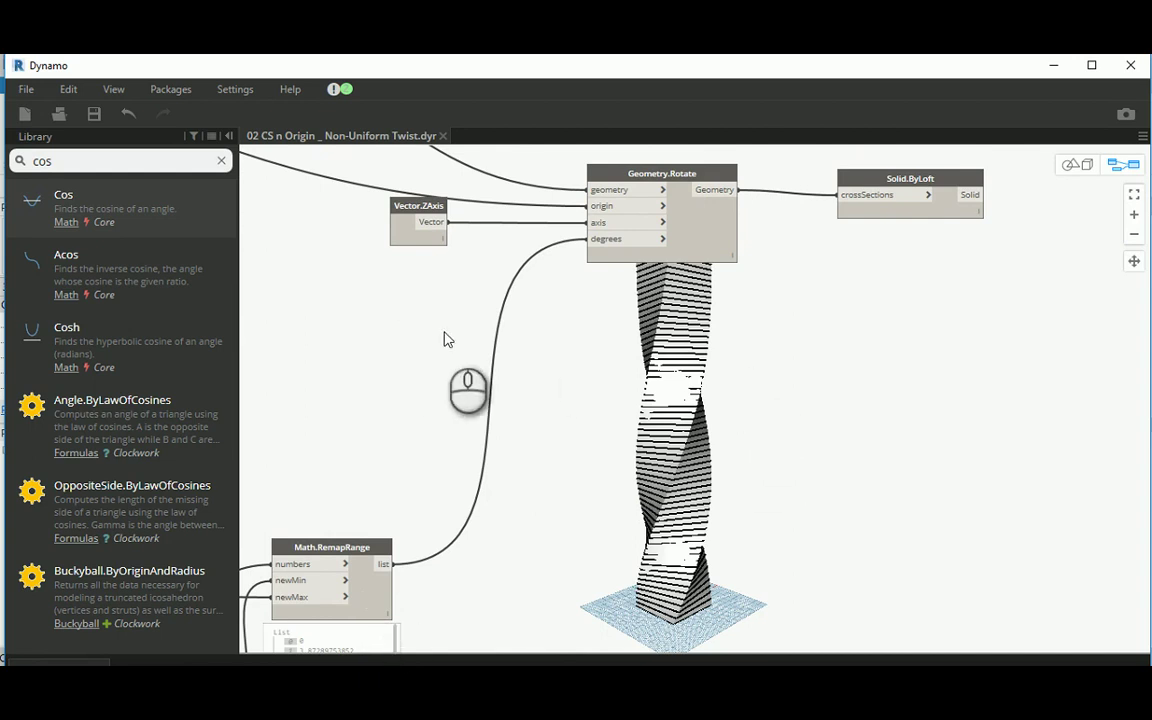
{"action": "middle_click_drag", "start_coordinate": [445, 335], "coordinate": [902, 378]}
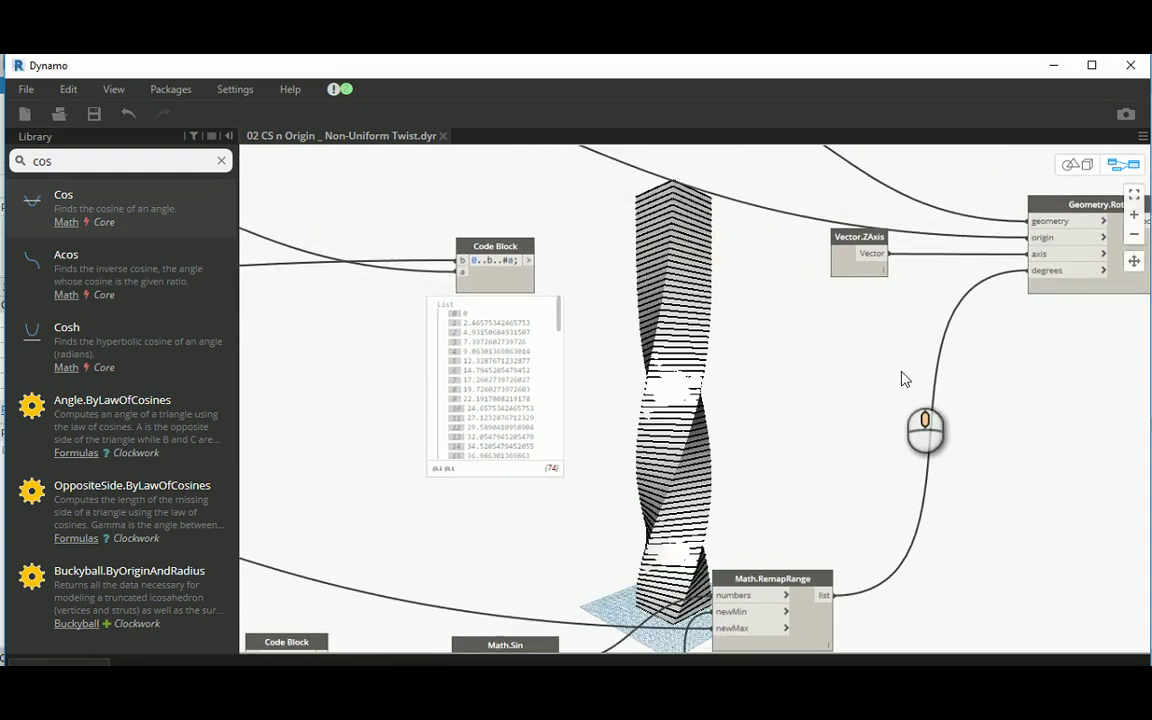